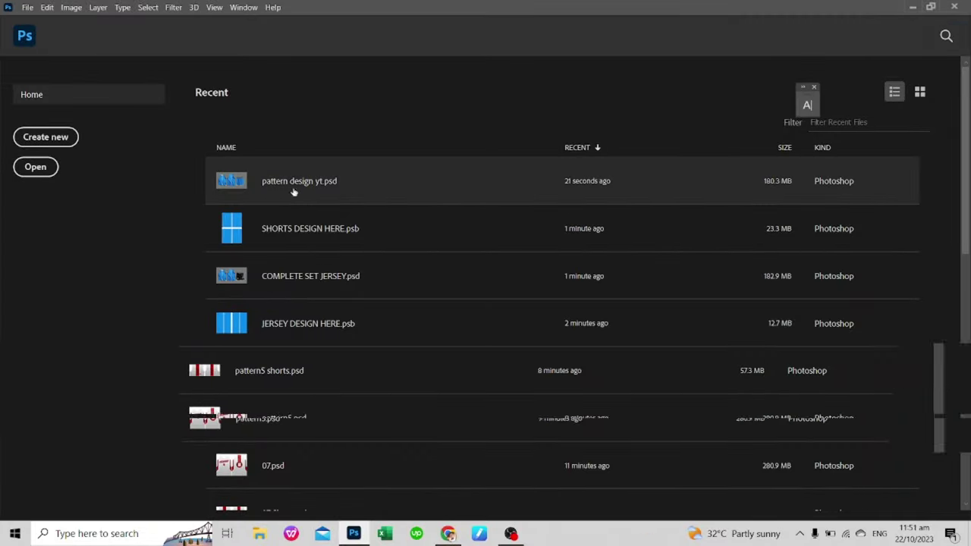
Step: Open 'pattern1 shorts' and 'pattern1' from D:\aaaaa capcut\basketball pattern
key("ctrl+o")
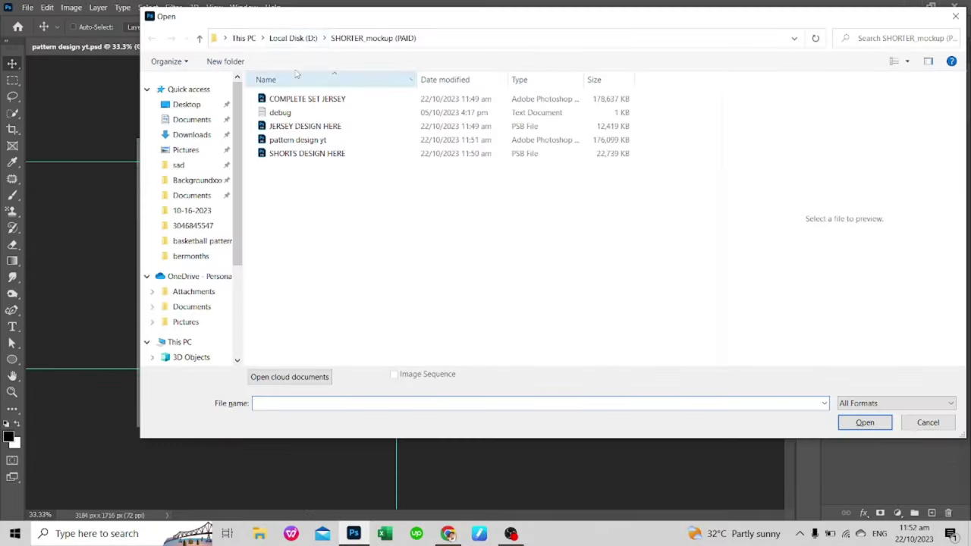
scroll(189, 228, "down", 3)
left_click(197, 362)
double_click(319, 98)
double_click(364, 129)
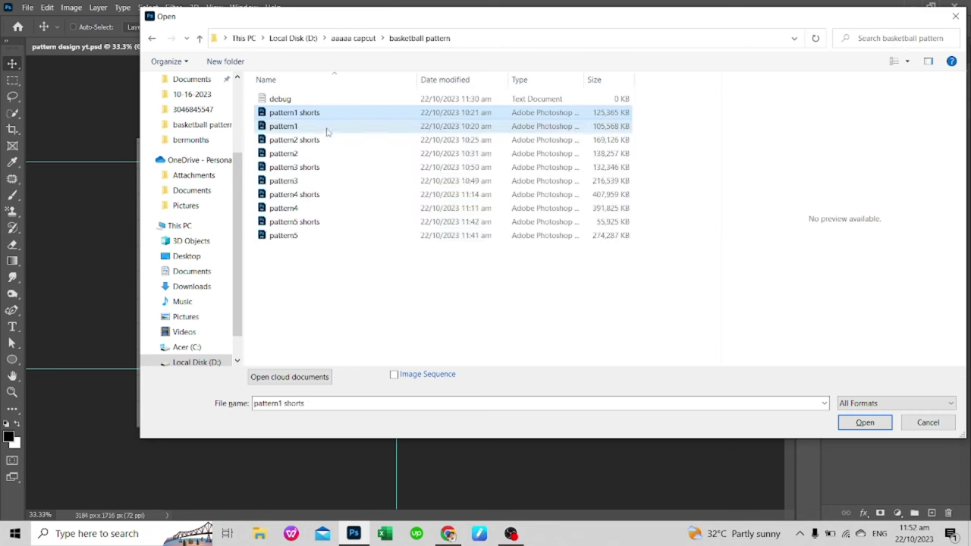
left_click_drag(325, 130, 352, 260)
left_click(317, 154)
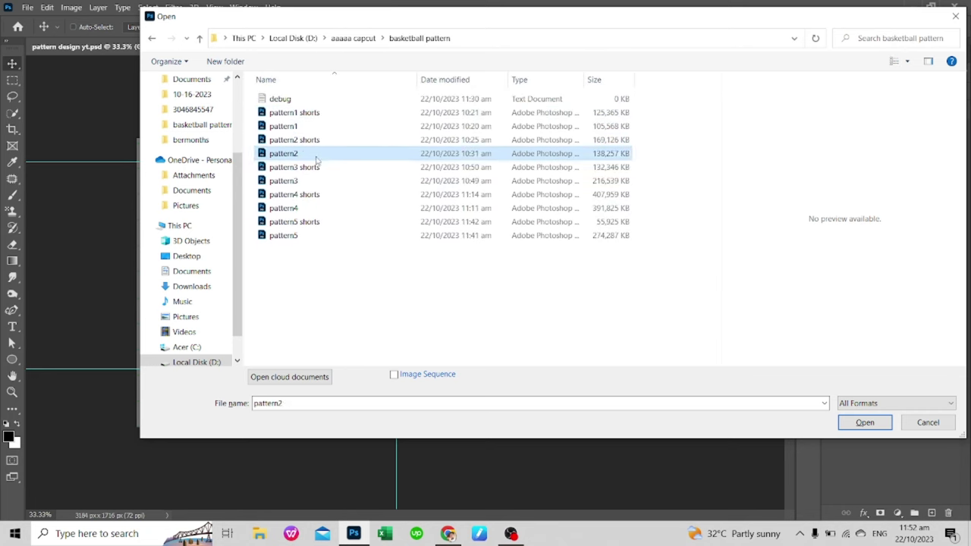
double_click(341, 114)
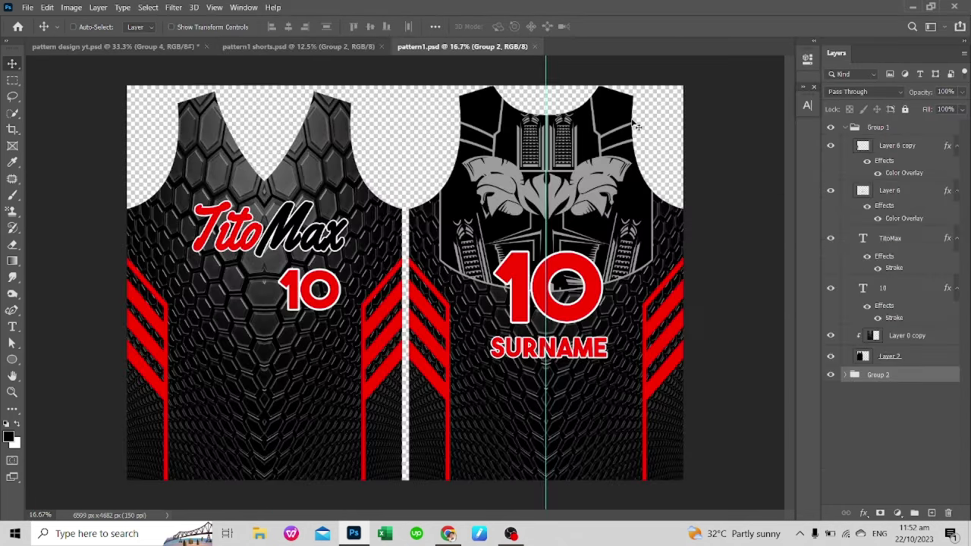
Step: Try renaming the TitoMax team name to 'Teamname', then undo to keep TitoMax
double_click(864, 238)
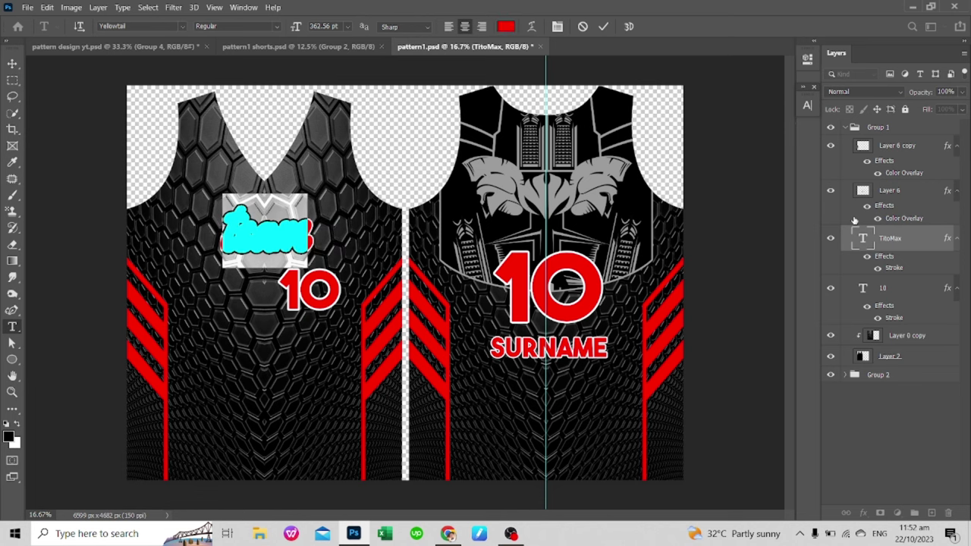
type("Teamname")
key("ctrl+Return")
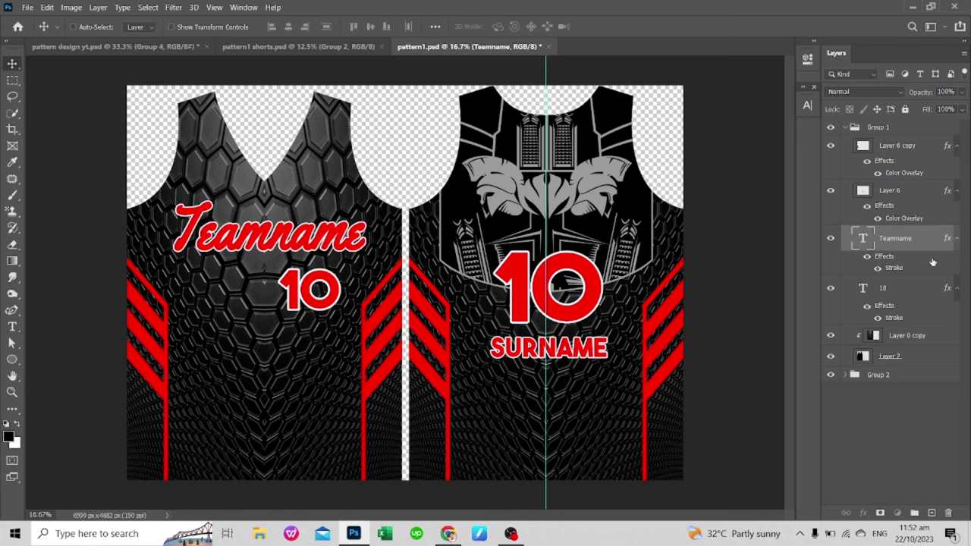
key("ctrl+z")
Step: Try changing the jersey number 10 to 100, cancel it, and collapse Group 1
double_click(862, 288)
type("100")
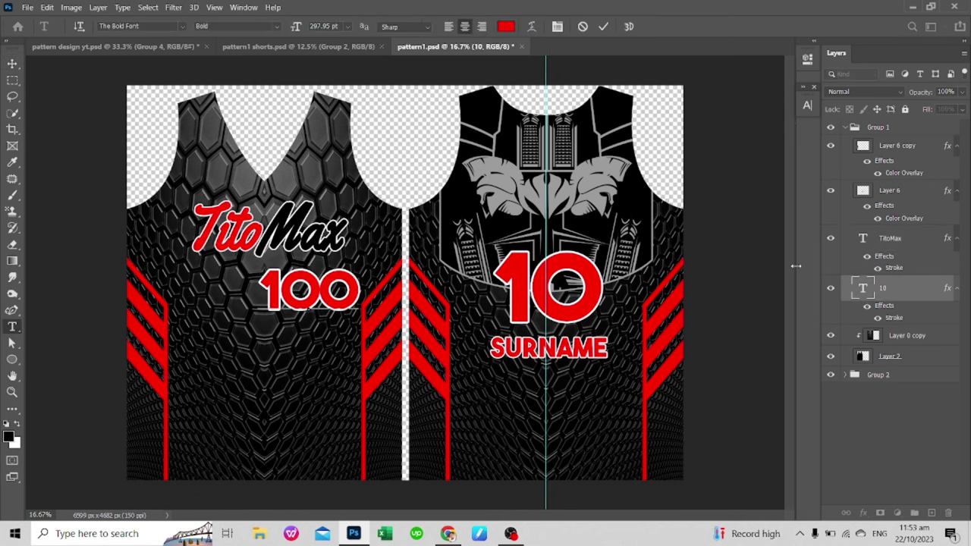
key("Escape")
left_click(846, 128)
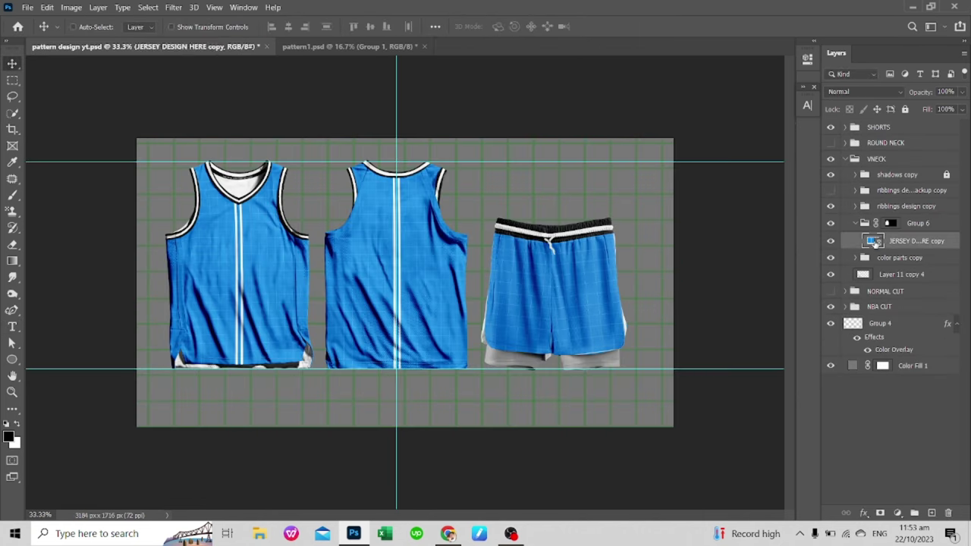
Step: Bring the TitoMax front artwork into the FRONT artboard and trial-scale it, then undo
left_click(324, 47)
left_click_drag(433, 94, 317, 237)
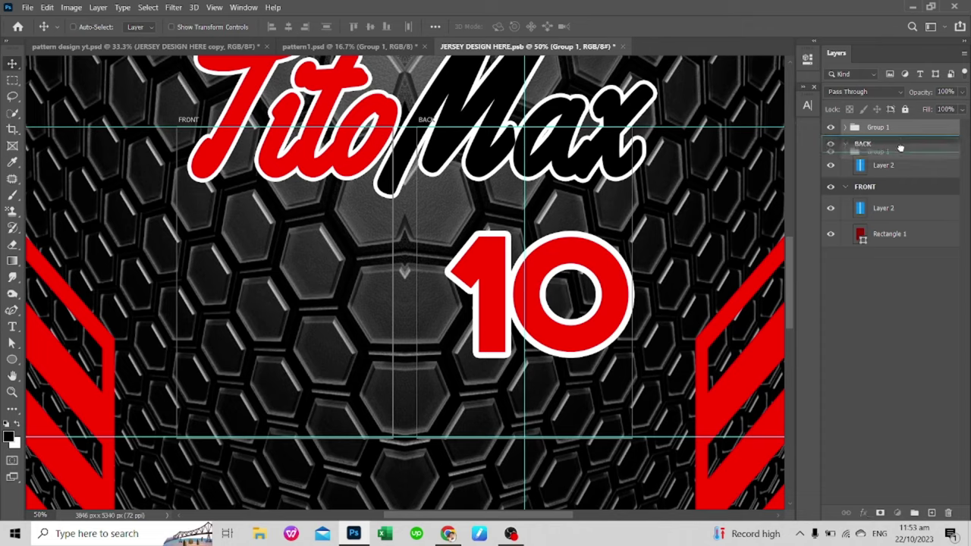
left_click_drag(901, 149, 909, 189)
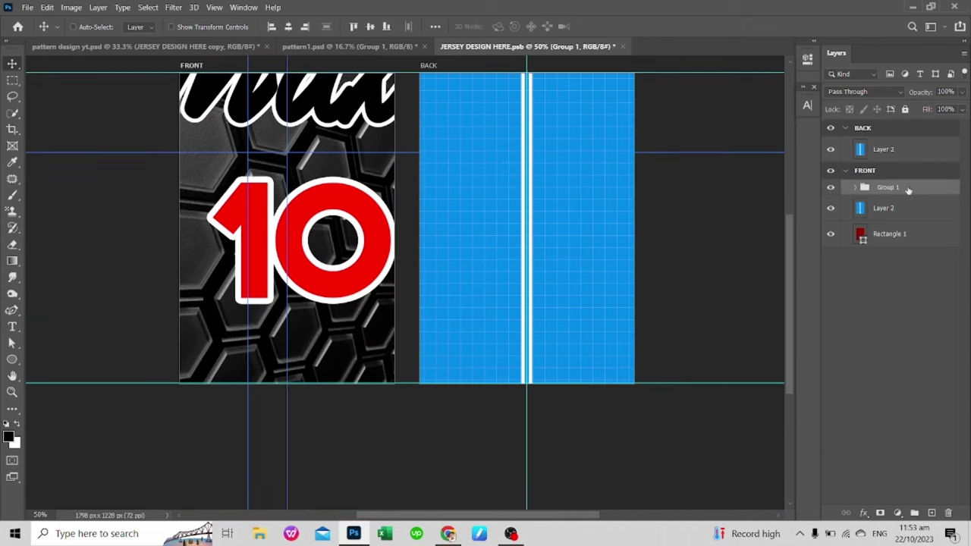
left_click_drag(630, 226, 418, 199)
left_click_drag(401, 455, 413, 389)
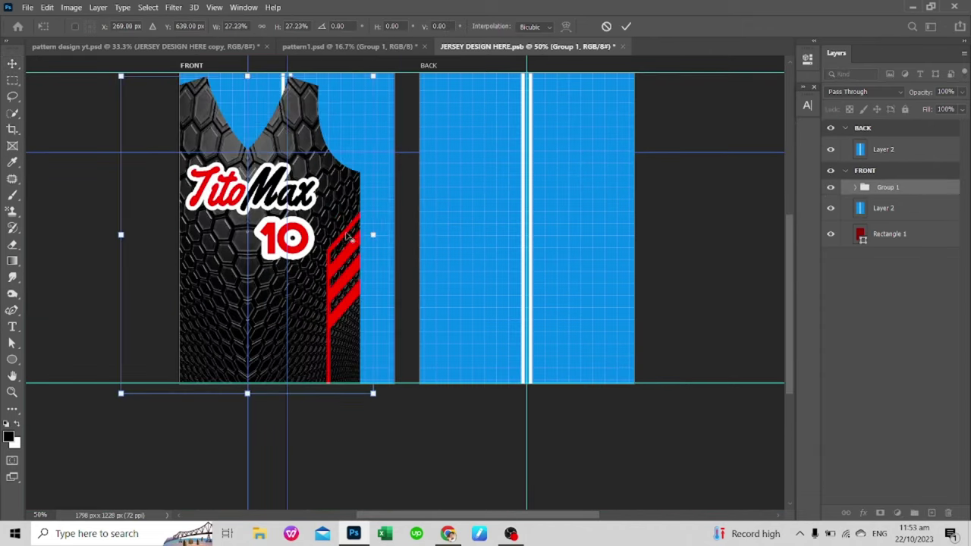
left_click_drag(364, 214, 400, 218)
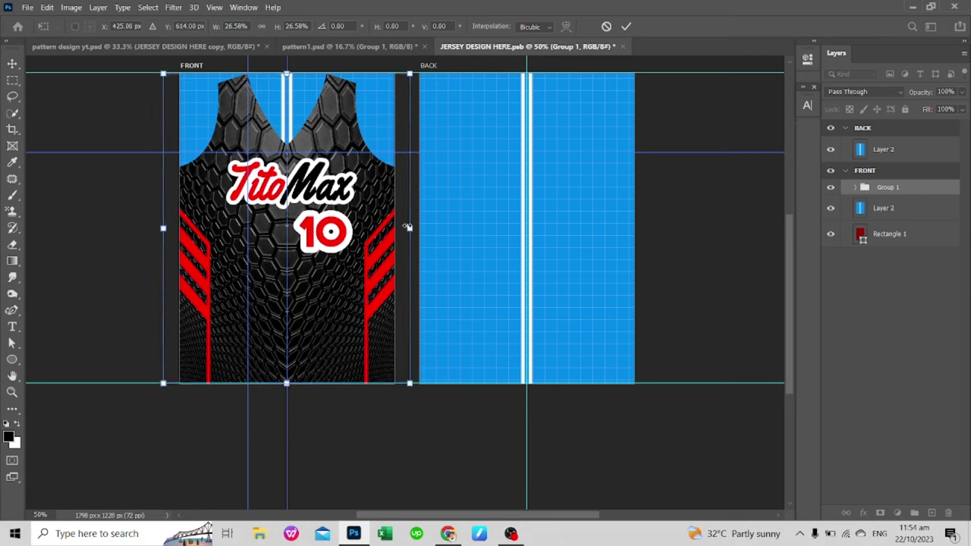
key("Return")
key("ctrl+z")
Step: Convert Group 1 to a smart object, scale it to fill FRONT, and hide the blue and red layers
right_click(891, 188)
left_click(827, 212)
key("ctrl+t")
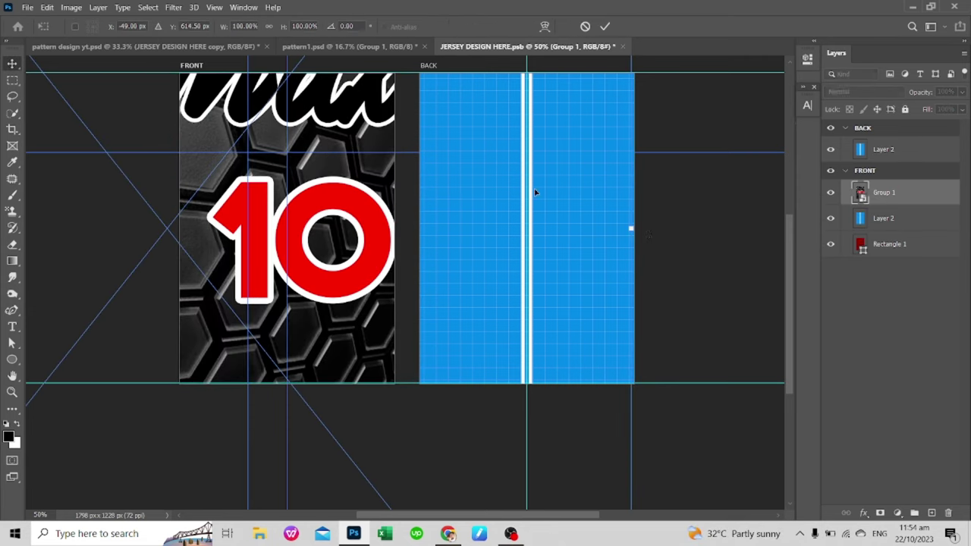
mouse_move(630, 228)
left_mouse_down()
mouse_move(303, 227)
mouse_move(407, 227)
left_mouse_up()
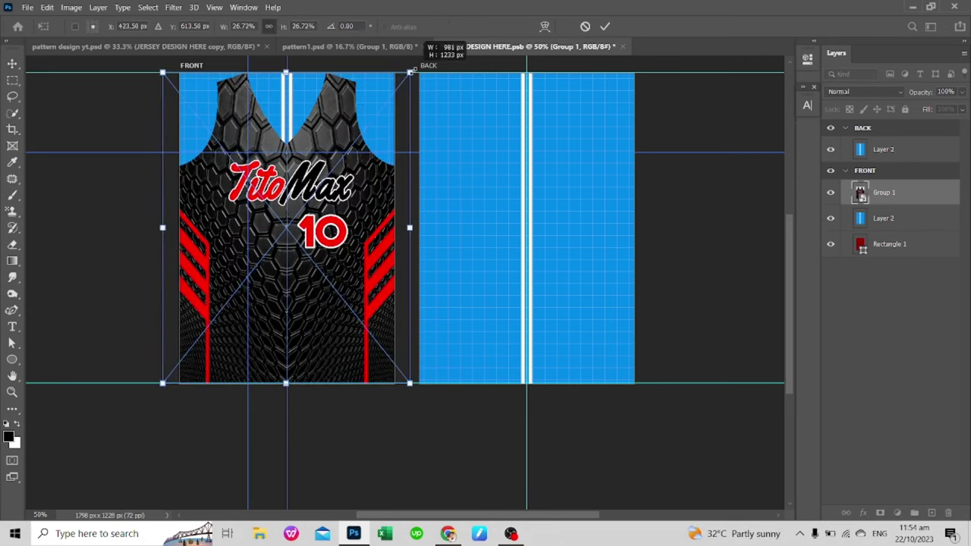
key("Return")
left_click(830, 218)
left_click(831, 245)
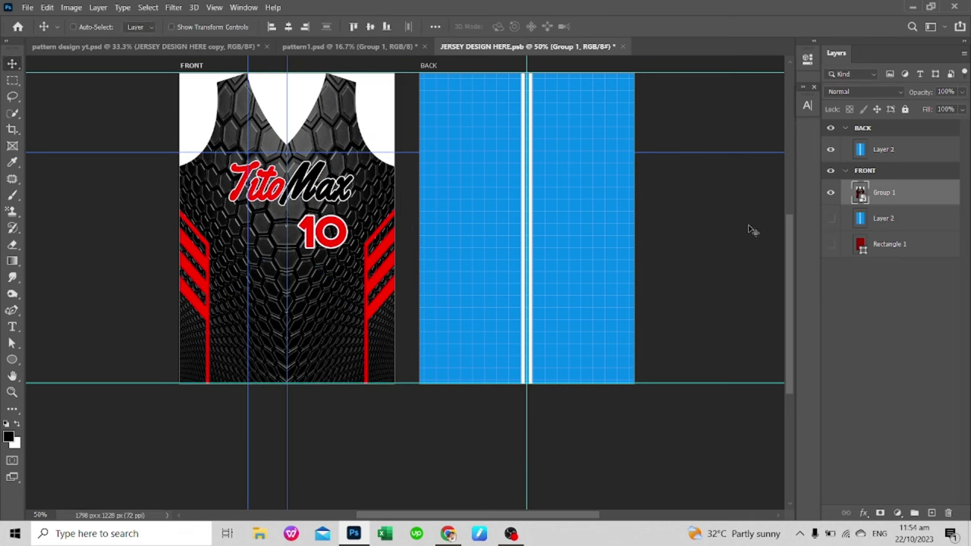
Step: Place the SURNAME back design into the BACK artboard, hide its blue background, and save
left_click(182, 47)
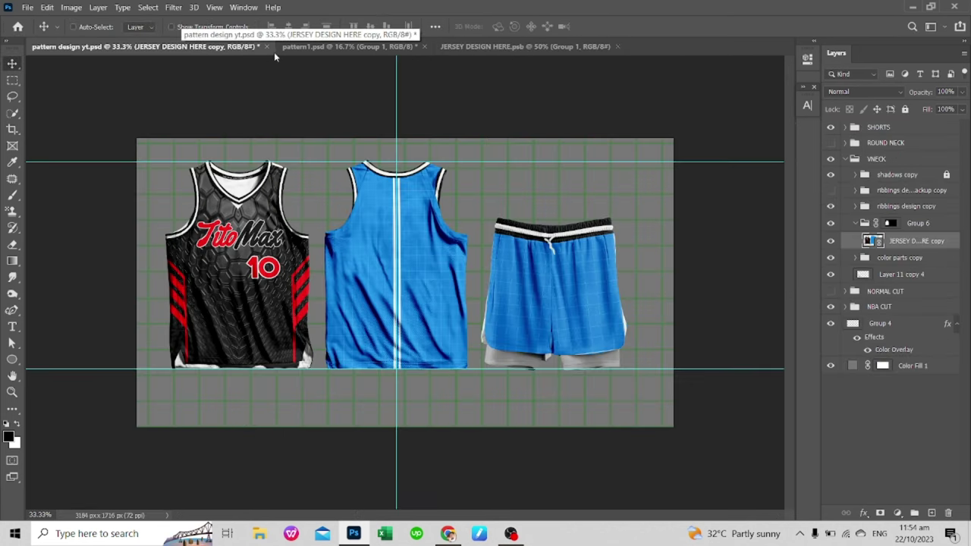
left_click(334, 47)
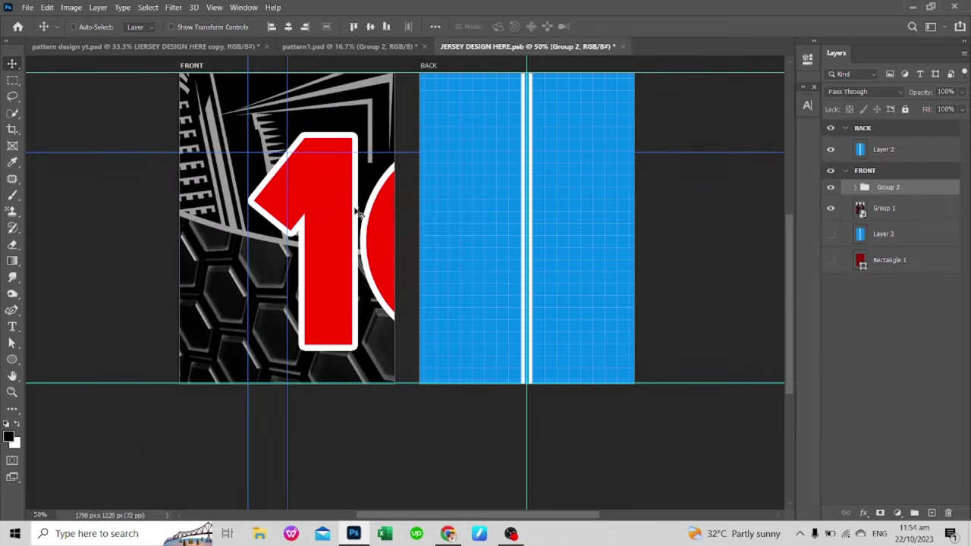
left_click_drag(557, 63, 815, 168)
key("ctrl+t")
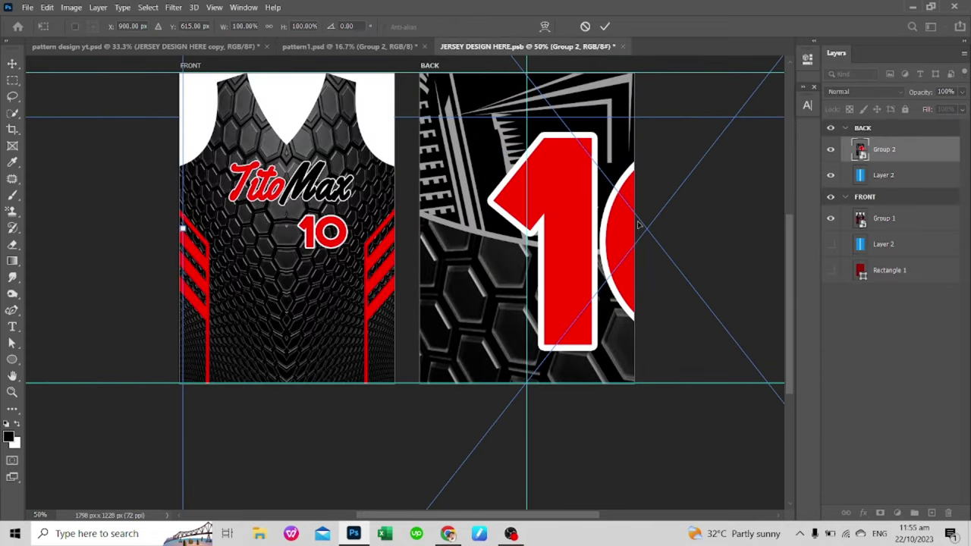
left_click_drag(758, 470, 645, 75)
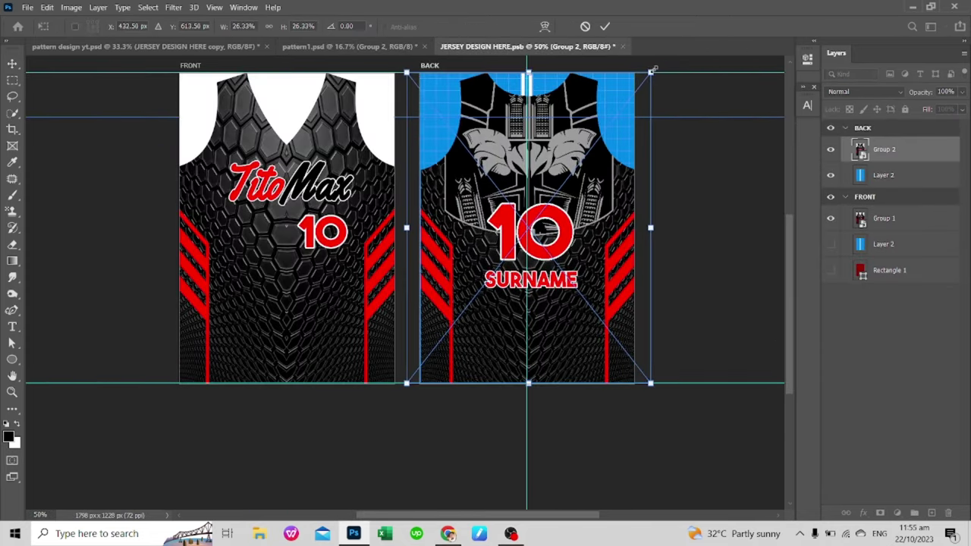
key("Return")
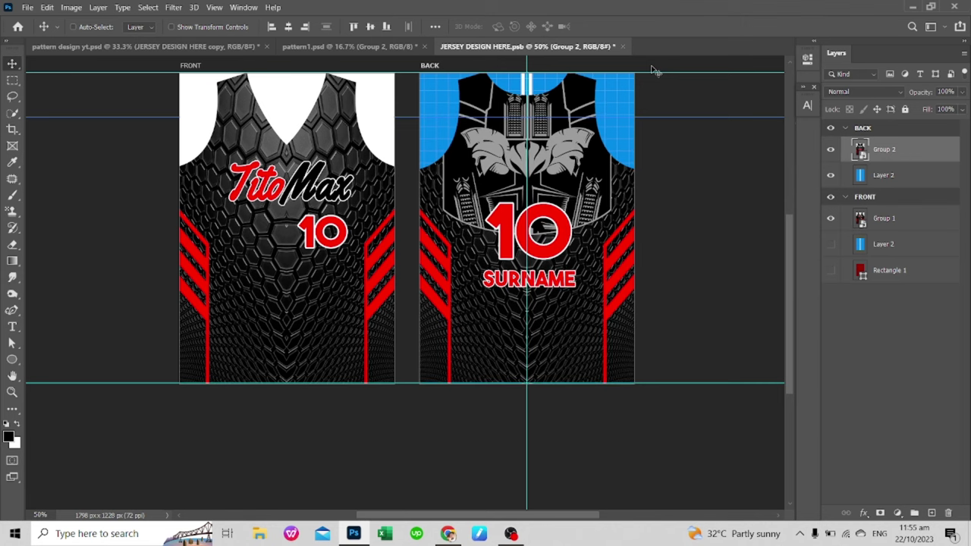
left_click(831, 174)
key("ctrl+s")
Step: Return to the jersey mockup and zoom in on the new black-and-red jerseys
left_click(117, 47)
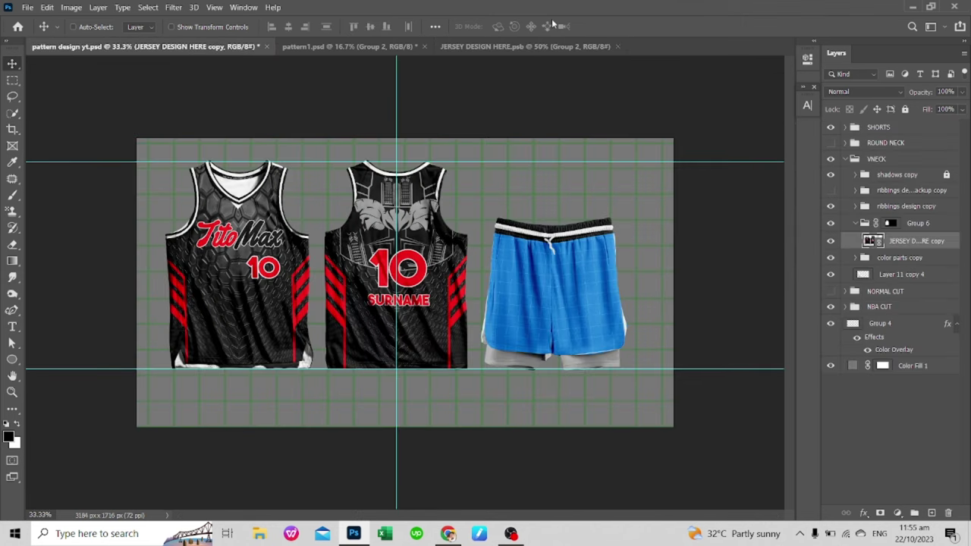
key("ctrl+plus")
left_click(12, 162)
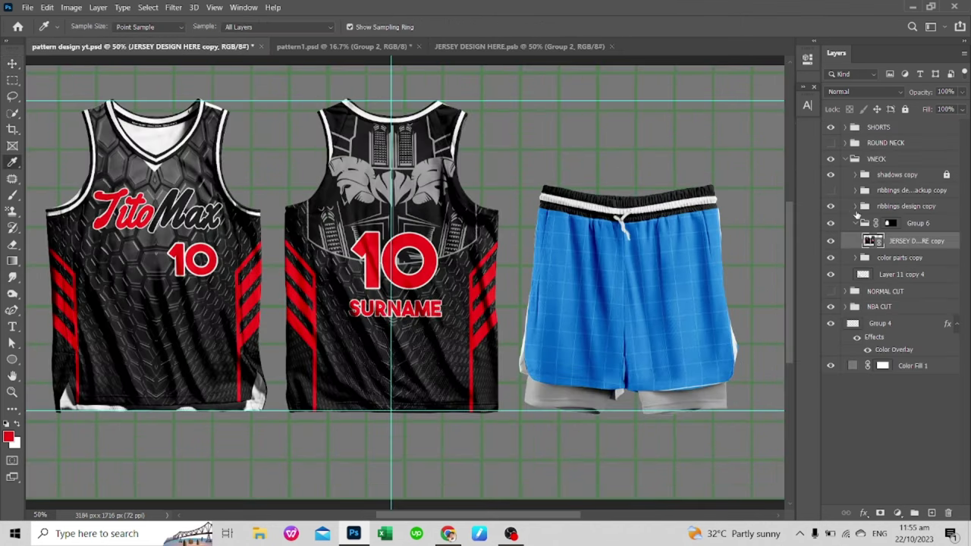
Step: Give the neckline trim a red Solid Color fill, then save and close it
left_click(855, 207)
double_click(873, 226)
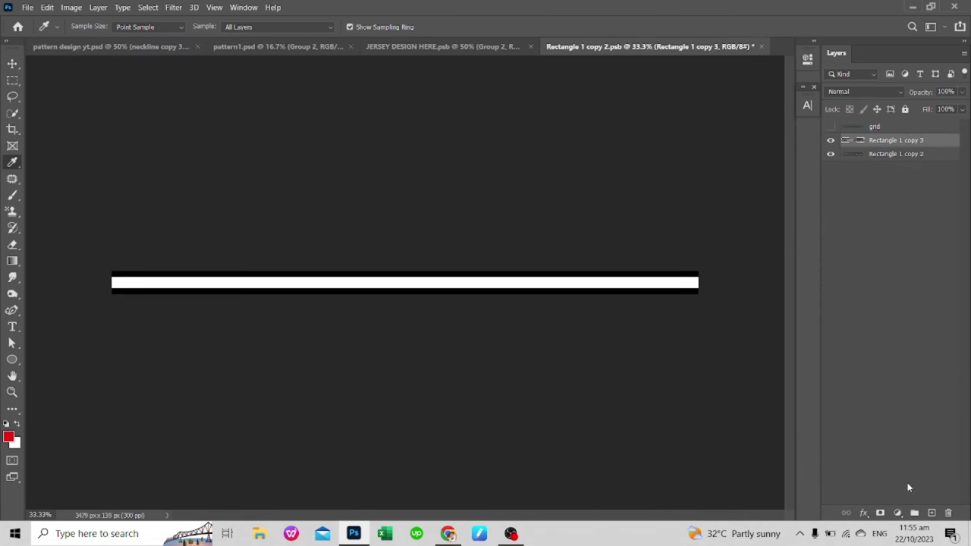
left_click(898, 513)
left_click(874, 291)
key("ctrl+s")
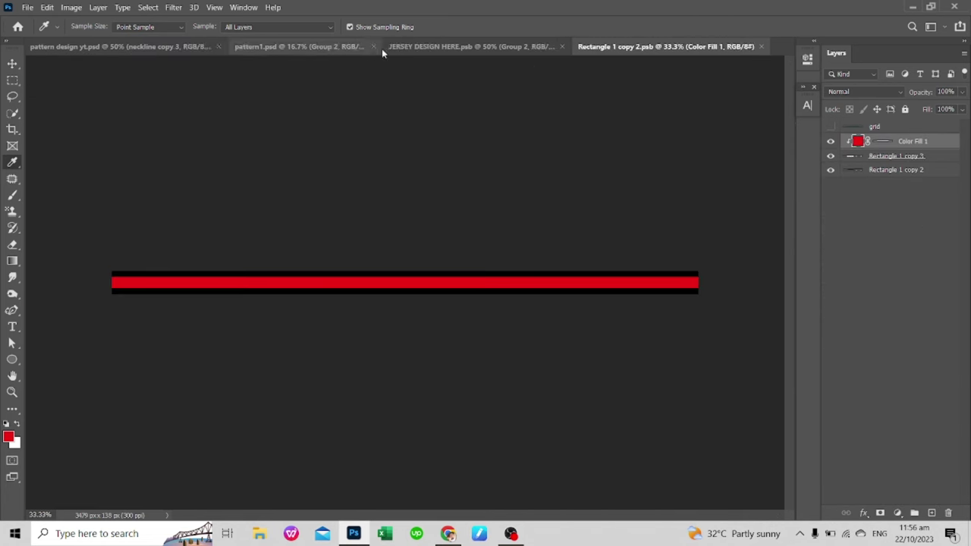
key("ctrl+w")
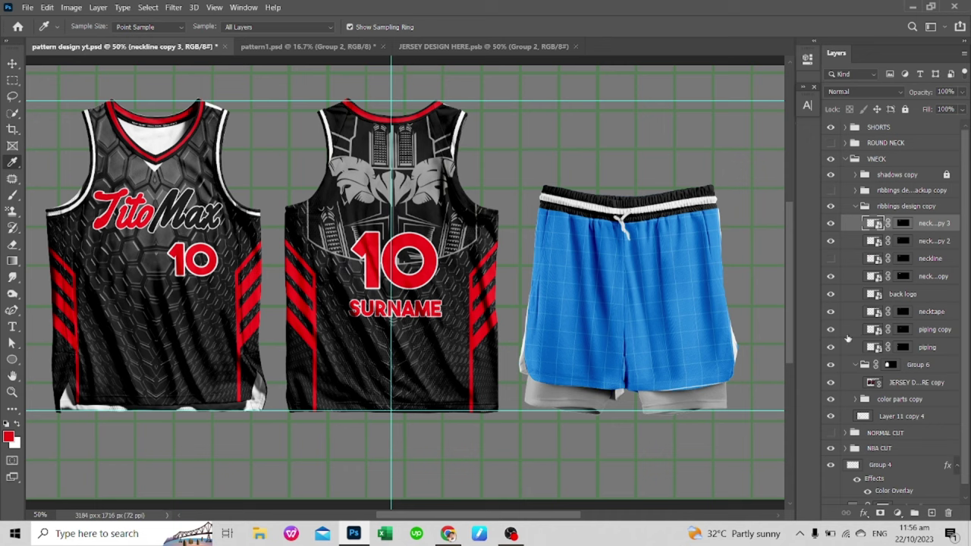
Step: Fill the piping stripe red with a clipped Solid Color layer, then save and close it
double_click(874, 329)
left_click(897, 514)
left_click(874, 290)
key("Return")
key("ctrl+alt+g")
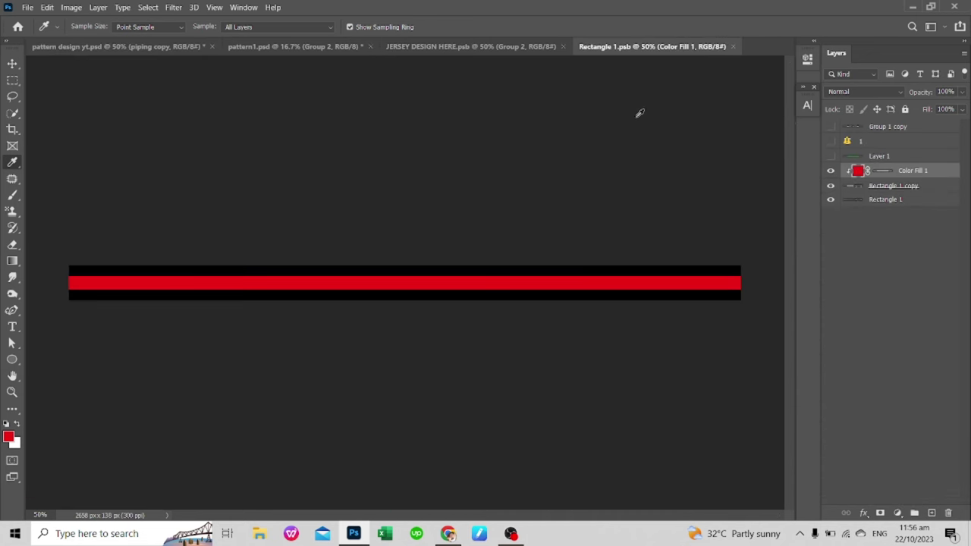
key("ctrl+w")
left_click(872, 383)
left_click(499, 47)
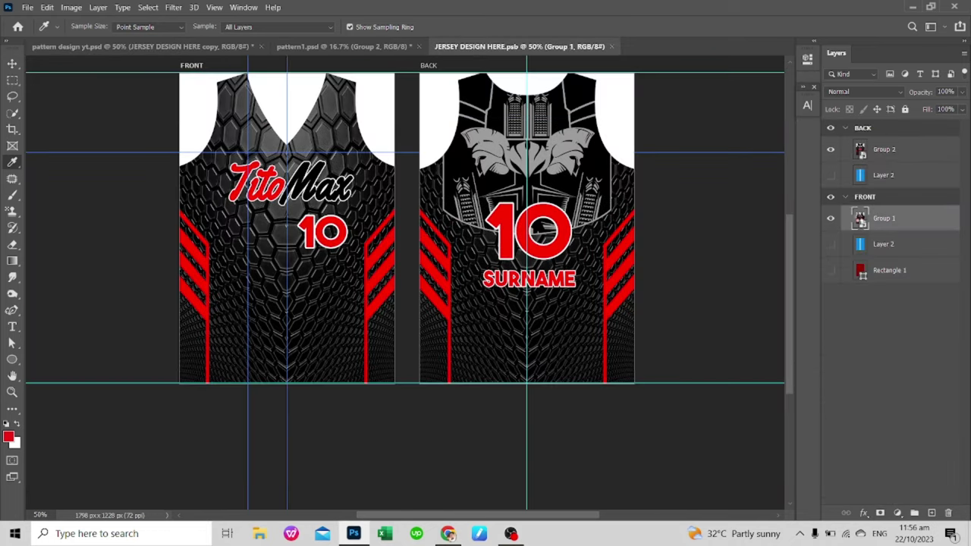
Step: Release and re-clip the hex pattern in the front jersey artwork, then save and close it
double_click(860, 219)
left_click(905, 350)
right_click(905, 350)
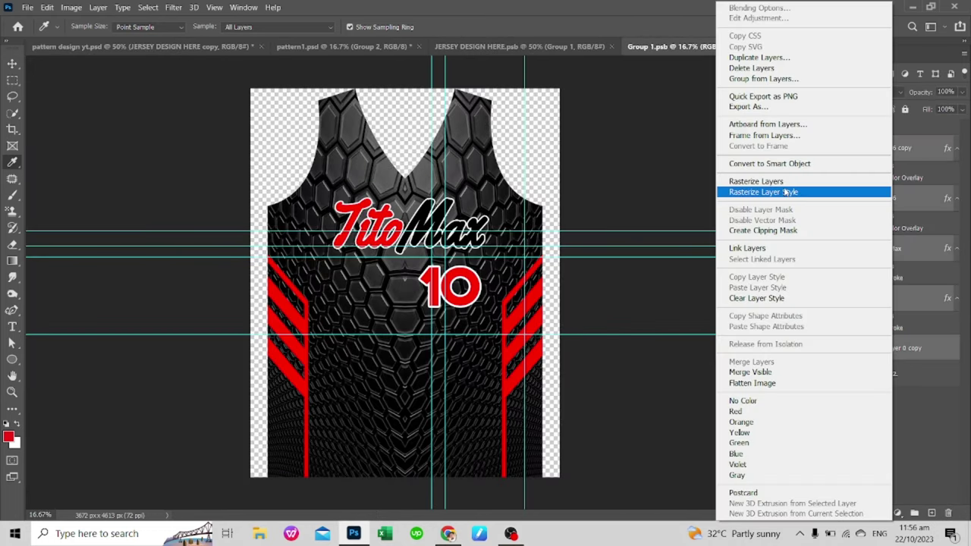
left_click(873, 232)
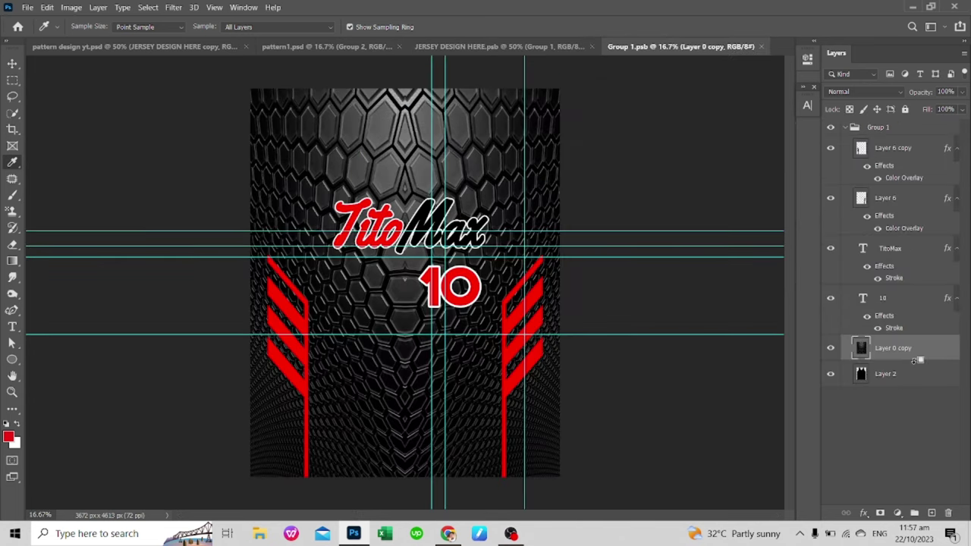
left_click(918, 361, "alt")
key("ctrl+s")
key("ctrl+w")
Step: Release the clipping on Layer 4 to Layer 5 in the back artwork and save
double_click(866, 165)
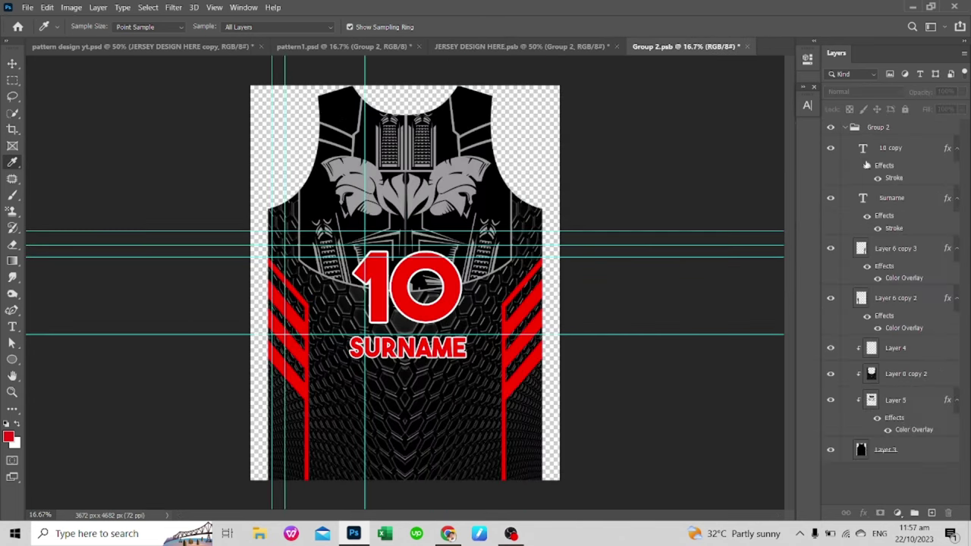
left_click(895, 399)
left_click(895, 348, "shift")
right_click(918, 350)
left_click(802, 230)
key("ctrl+s")
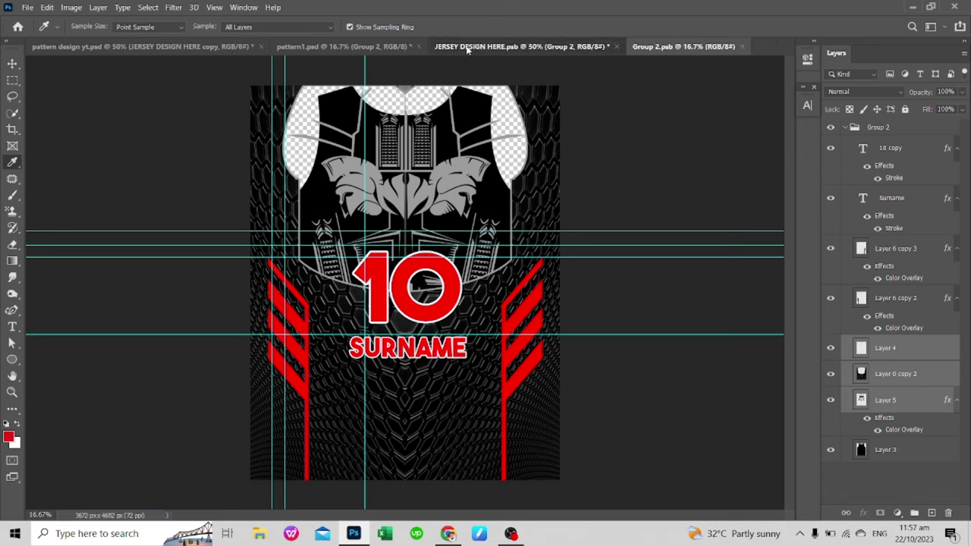
Step: Shift the 10 and SURNAME text right on the back design, then save and close Group 2.psb
left_click(469, 47)
left_click(196, 47)
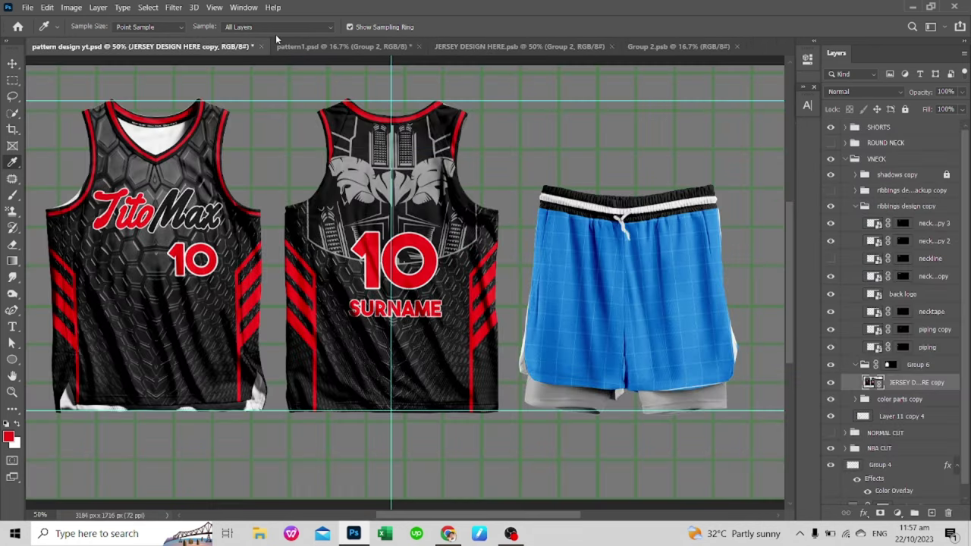
left_click(546, 47)
left_click(676, 47)
left_click(208, 47)
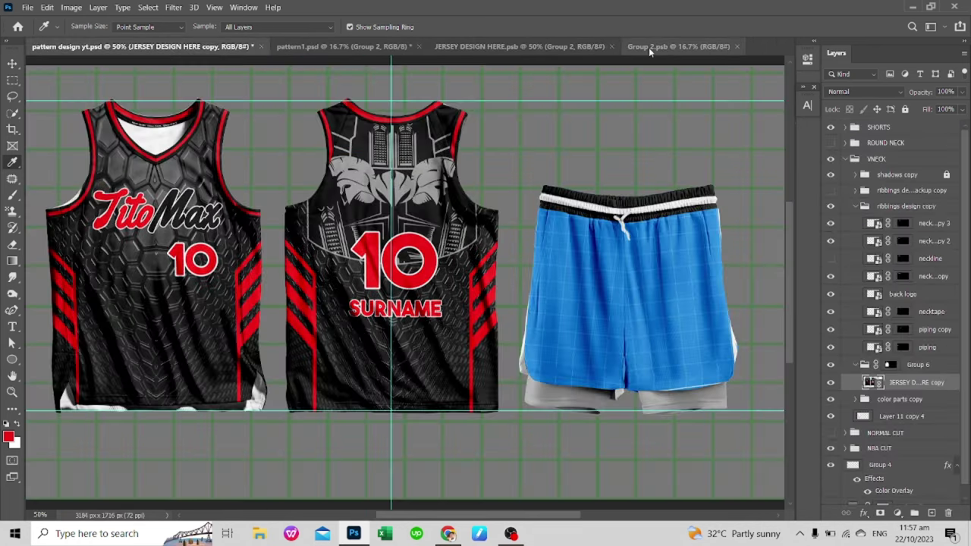
left_click(649, 47)
left_click(891, 197, "shift")
key("v")
left_click_drag(425, 304, 428, 275)
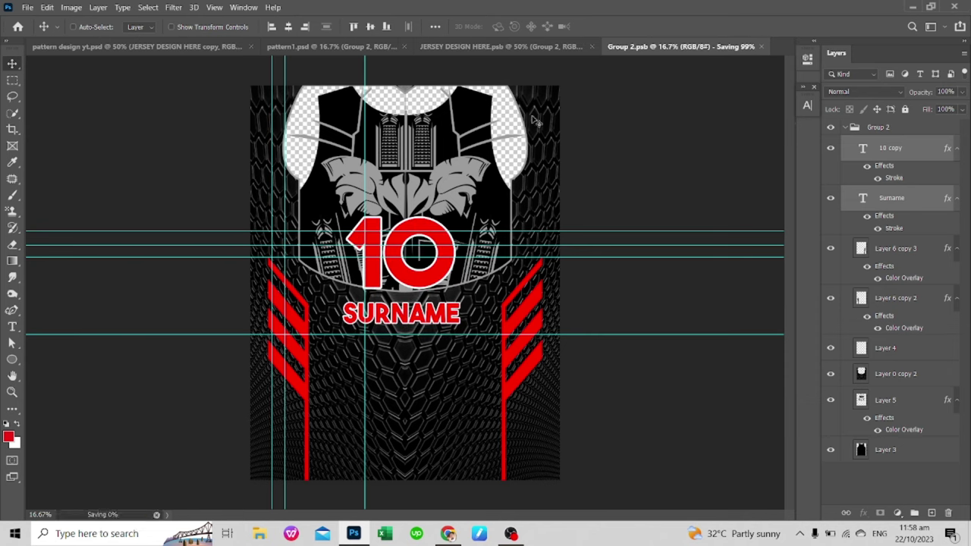
left_click(470, 47)
left_click(673, 46)
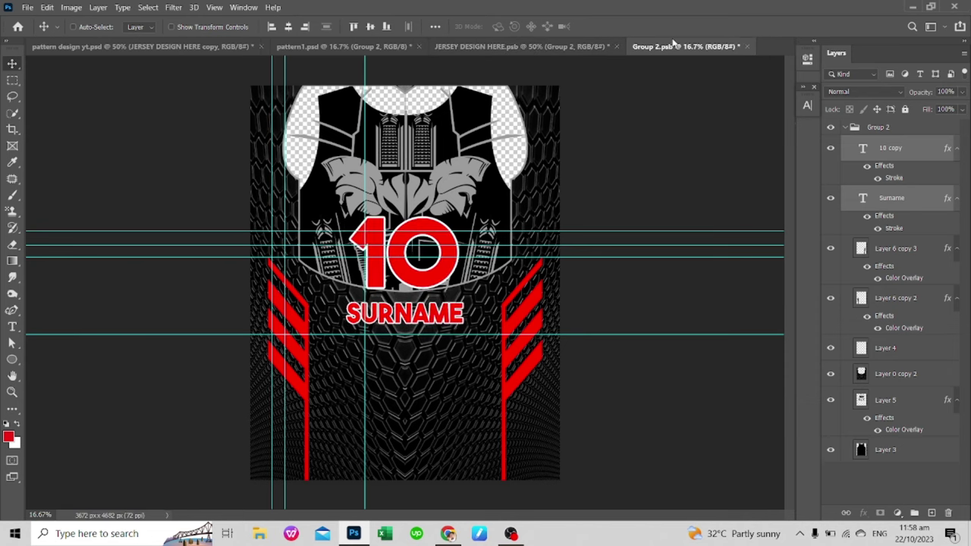
key("ctrl+w")
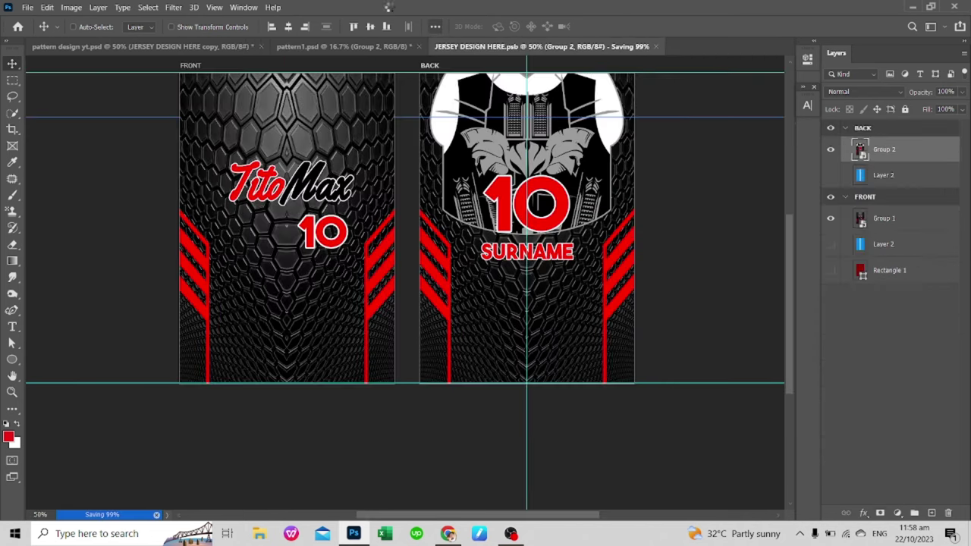
Step: Open the SHORTS DESIGN HERE smart object from the mockup's SHORTS group
left_click(163, 47)
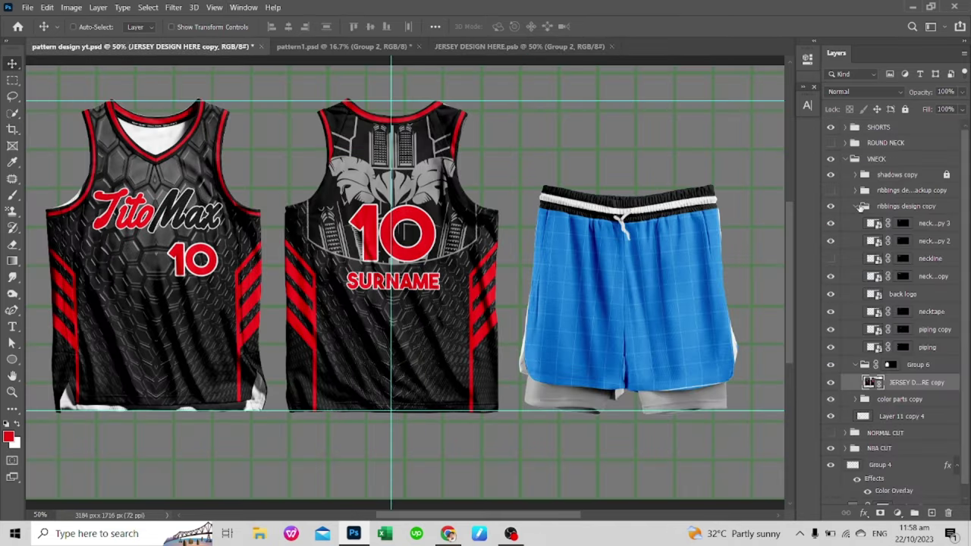
left_click(856, 206)
left_click(846, 127)
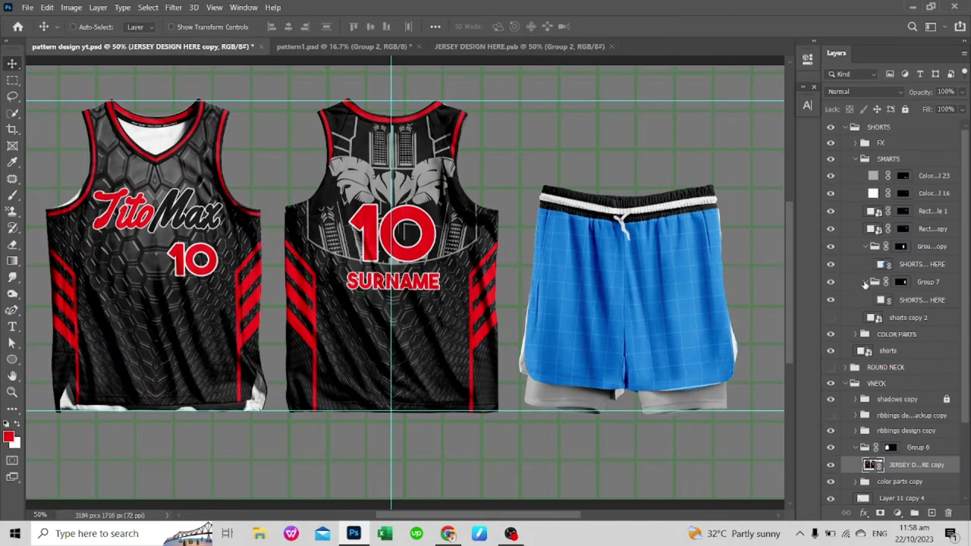
double_click(885, 264)
left_click(473, 45)
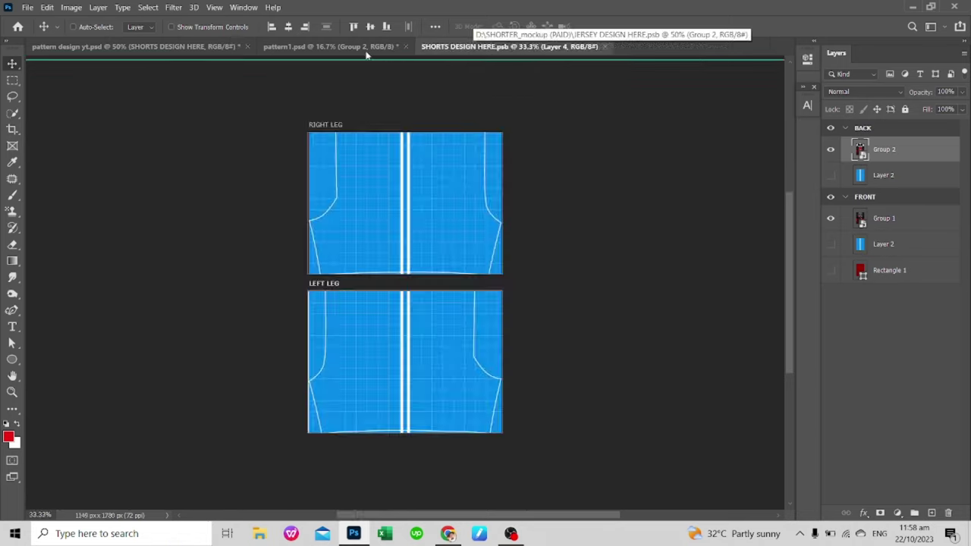
Step: Bring Group 1 from pattern1 shorts.psd in as a smart object scaled to about 28.6%
left_click(367, 47)
key("ctrl+o")
double_click(323, 122)
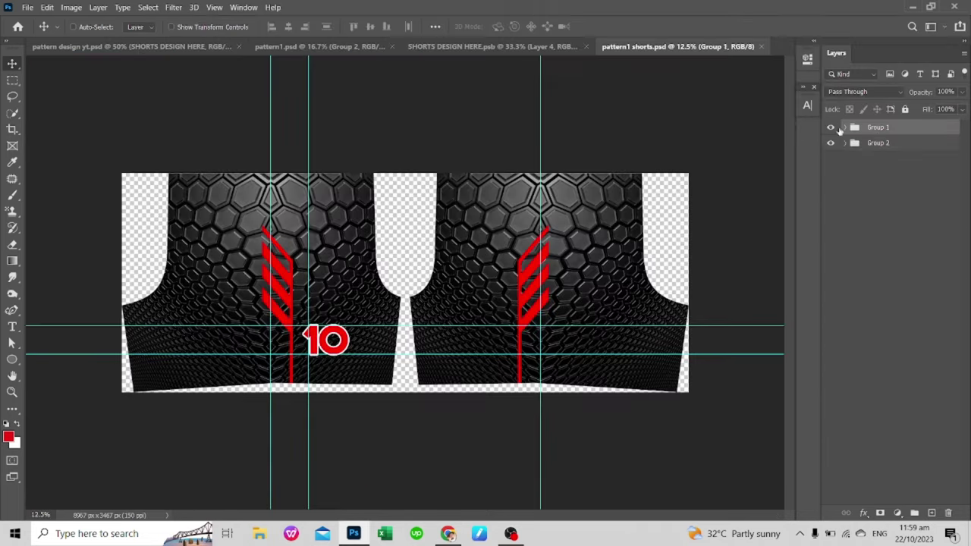
left_click_drag(490, 84, 425, 221)
right_click(888, 146)
left_click(835, 123)
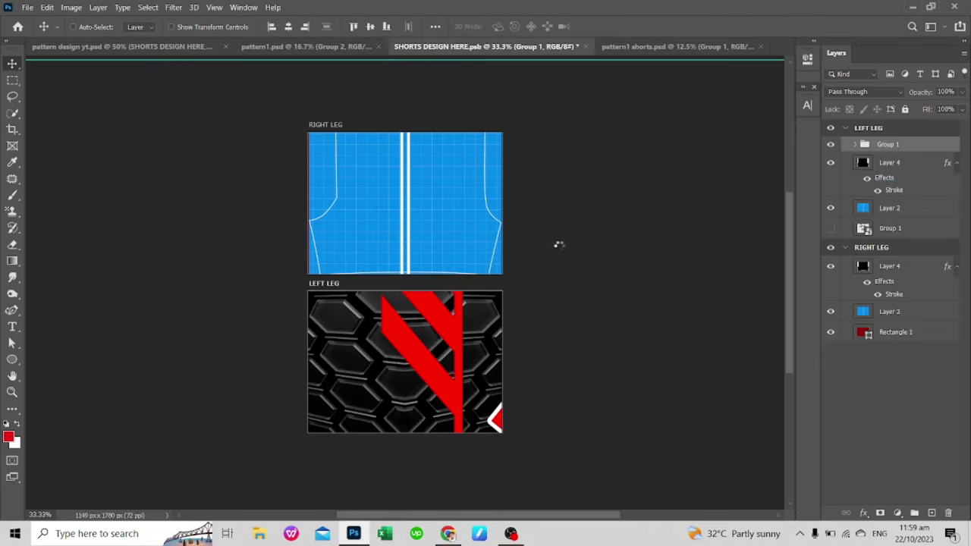
key("ctrl+t")
key("ctrl+0")
left_click_drag(703, 501, 509, 356)
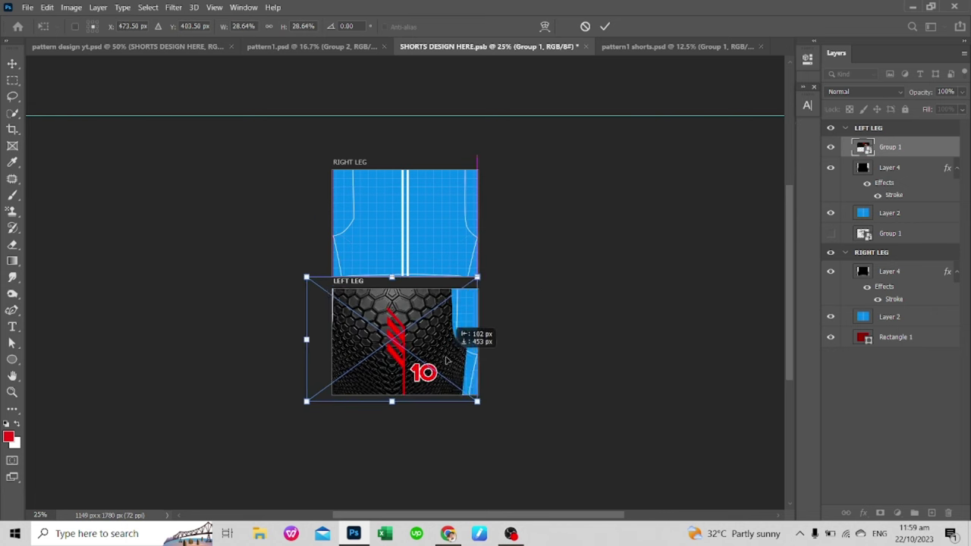
mouse_move(425, 334)
left_mouse_down()
mouse_move(452, 356)
mouse_move(460, 242)
left_mouse_up()
key("Return")
Step: Move the artwork into the RIGHT LEG group above Layer 4 and scale it to fit the panel
left_click_drag(889, 167, 896, 202)
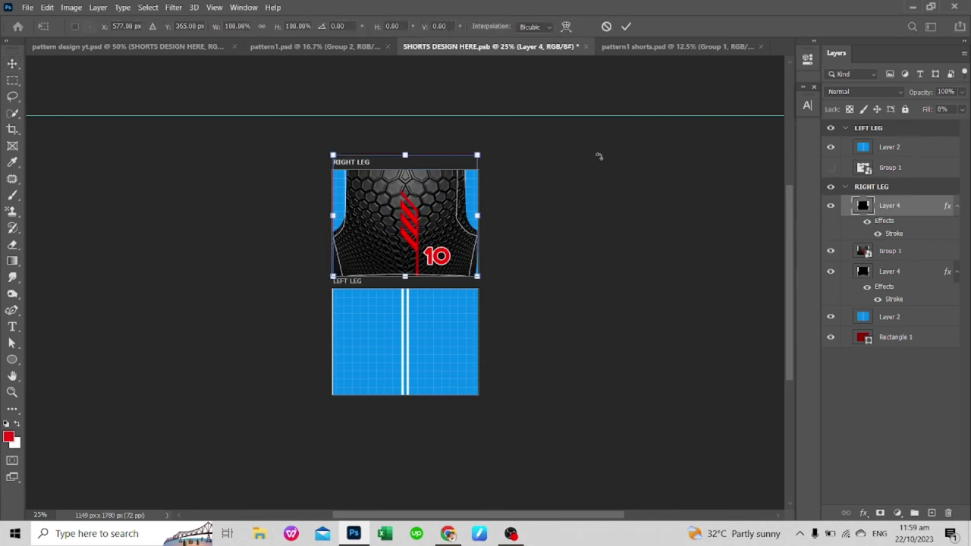
left_click_drag(890, 250, 895, 202)
key("ctrl+t")
left_click_drag(478, 155, 490, 162)
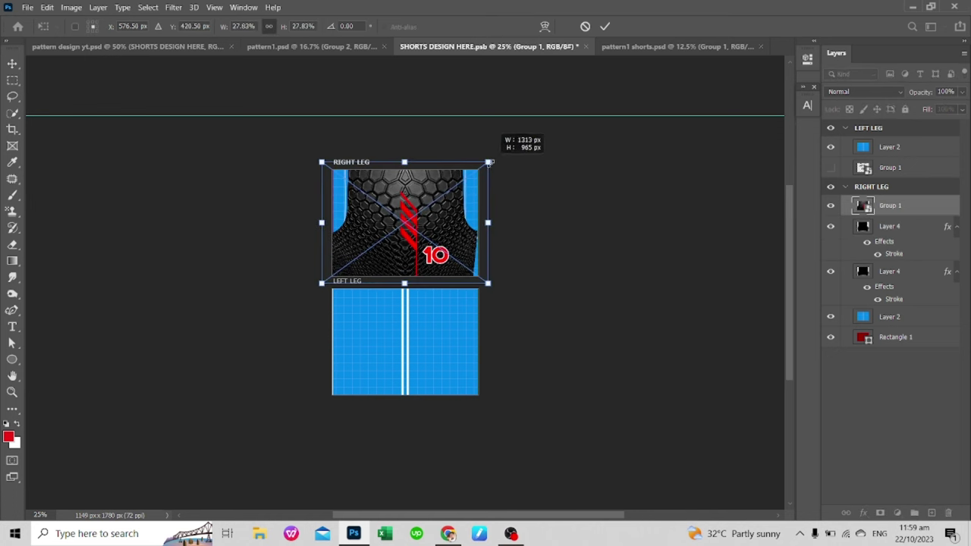
key("Return")
left_click(119, 46)
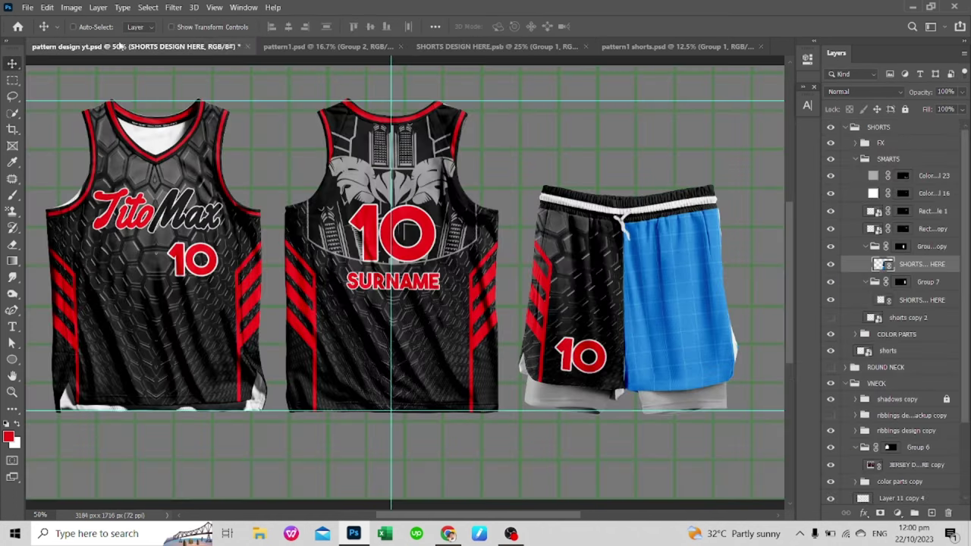
left_click(480, 46)
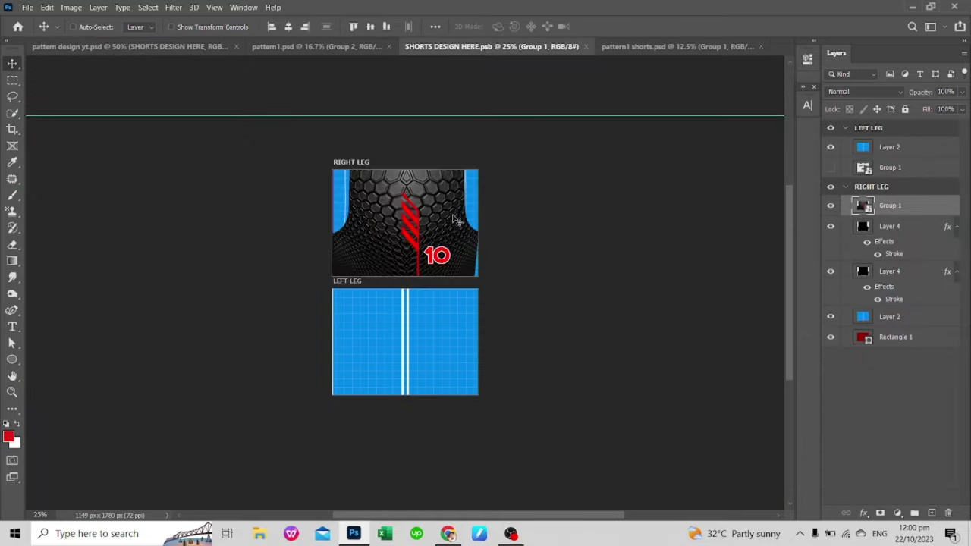
key("ctrl+t")
left_click_drag(478, 170, 481, 156)
key("Return")
Step: Check the 10 inside Group 1's contents, close it, and view the mockup shorts
double_click(863, 210)
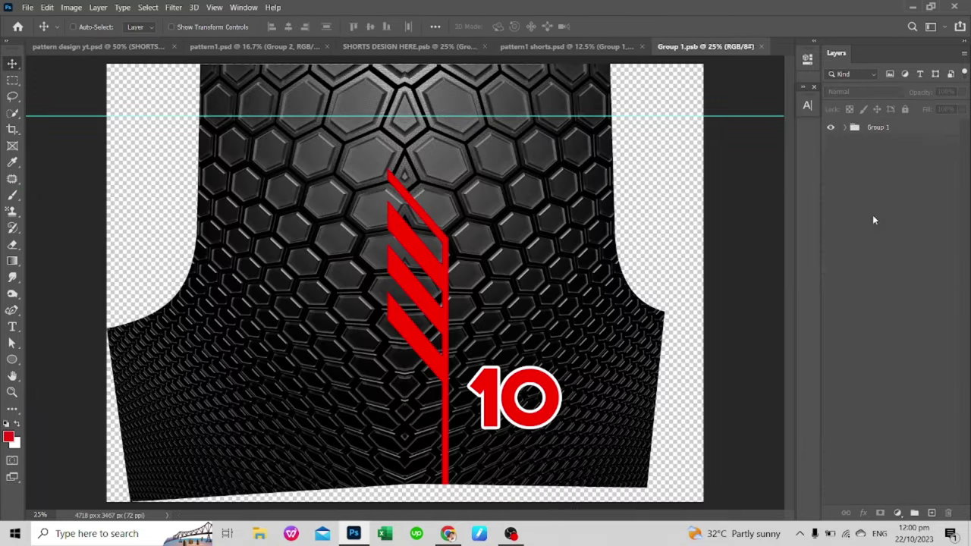
left_click(552, 373)
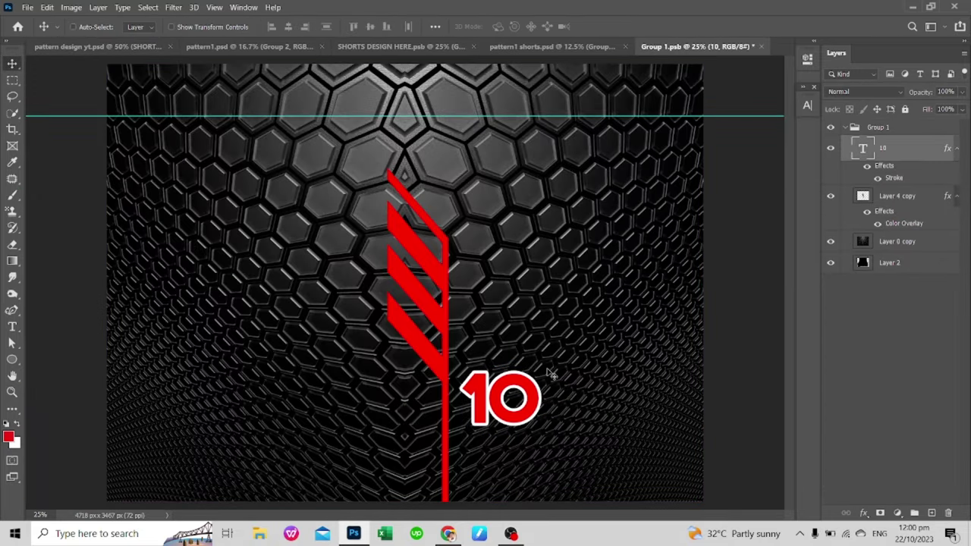
key("ctrl+w")
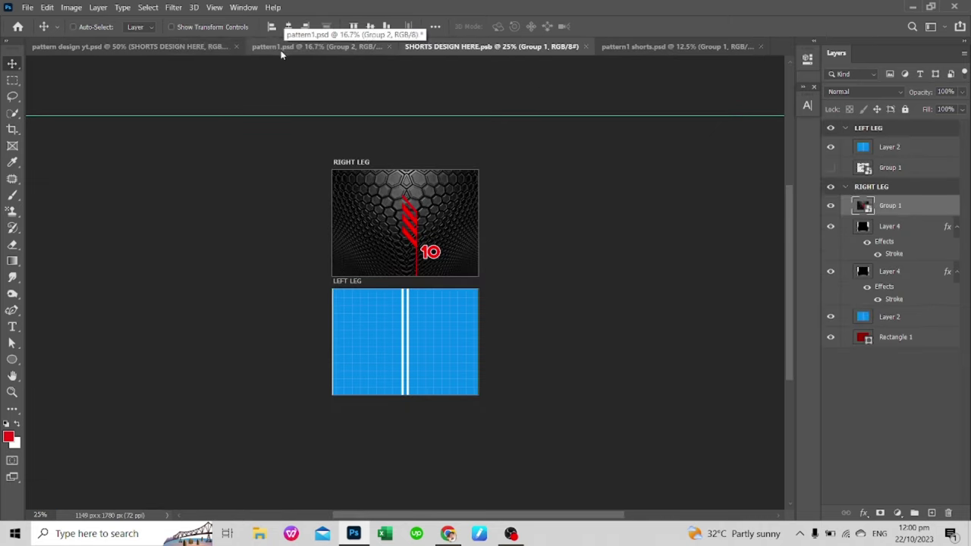
left_click(203, 47)
Step: Try a horizontally flipped copy of Group 1 in LEFT LEG, then cancel the transform
left_click(484, 45)
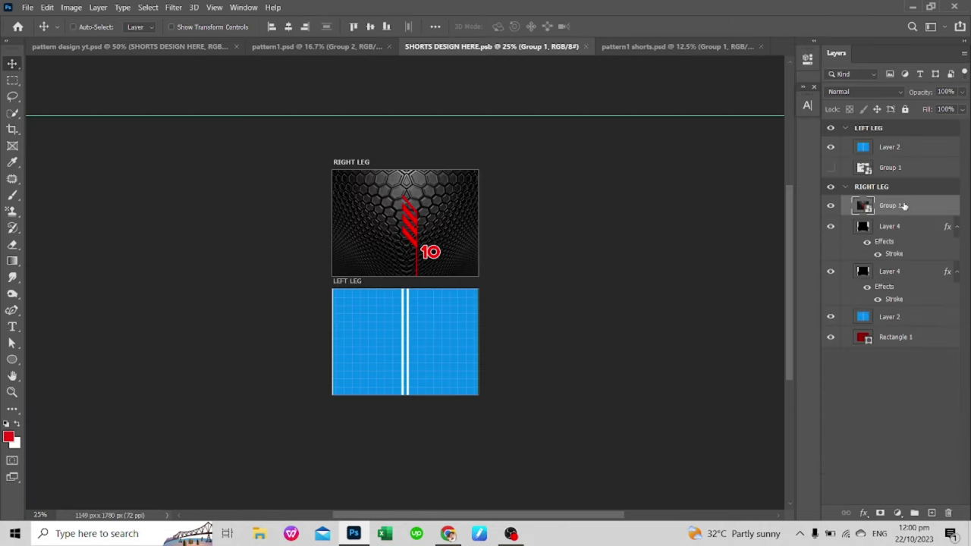
left_click_drag(903, 206, 888, 141)
key("ctrl+t")
right_click(436, 318)
left_click(490, 297)
left_click_drag(446, 335, 456, 335)
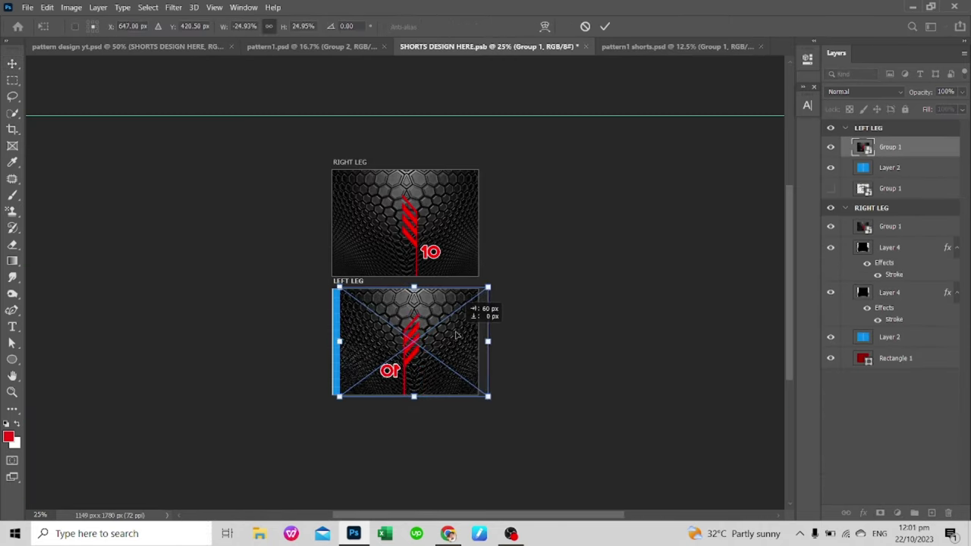
key("Escape")
Step: Bring Group 2 from pattern1 shorts in as a smart object scaled onto the left leg
left_click(678, 46)
left_click_drag(880, 140, 905, 192)
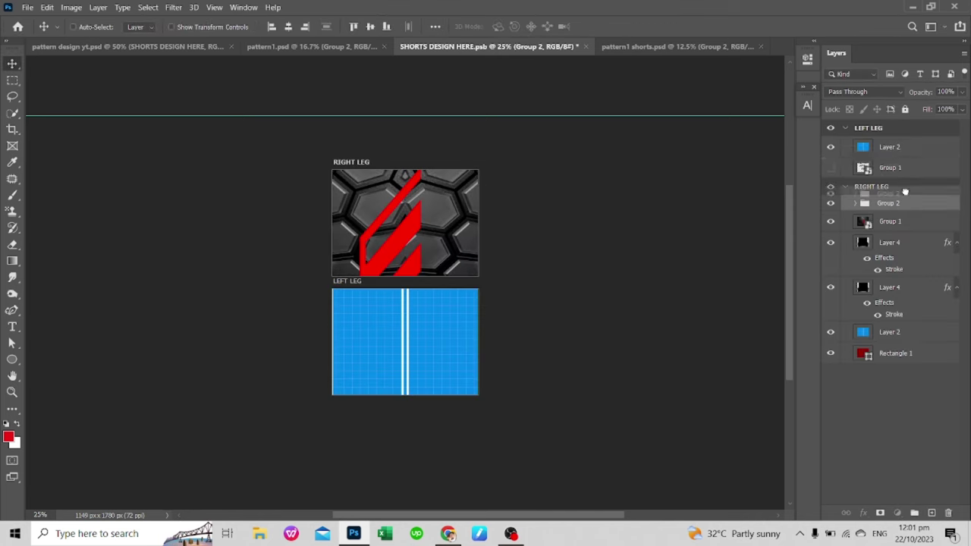
right_click(887, 147)
left_click(824, 186)
key("ctrl+t")
mouse_move(704, 182)
left_mouse_down()
mouse_move(481, 340)
mouse_move(478, 290)
left_mouse_up()
left_click_drag(323, 404, 323, 402)
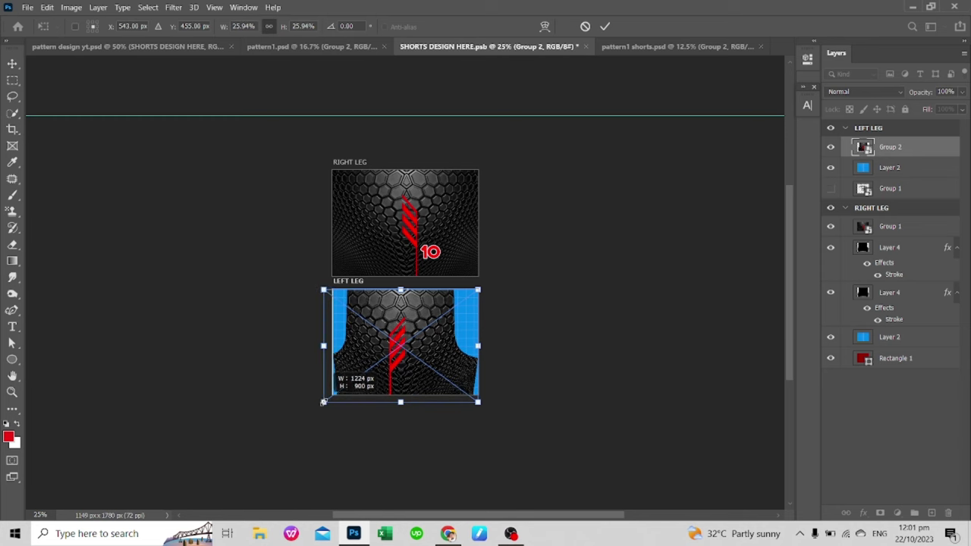
key("Return")
Step: Make Group 2's pattern fill its frame, save and close it, and view the mockup
double_click(863, 147)
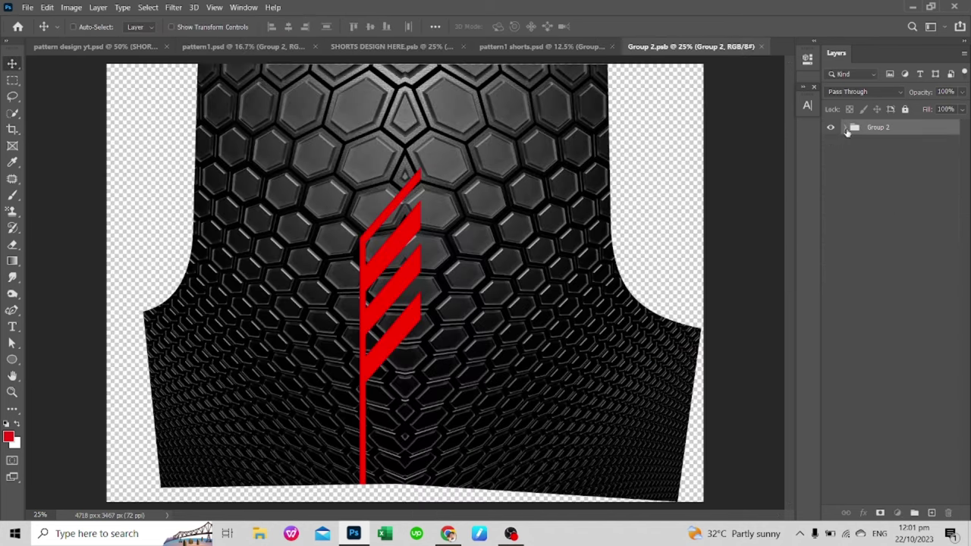
left_click(846, 127)
key("ctrl+s")
key("ctrl+w")
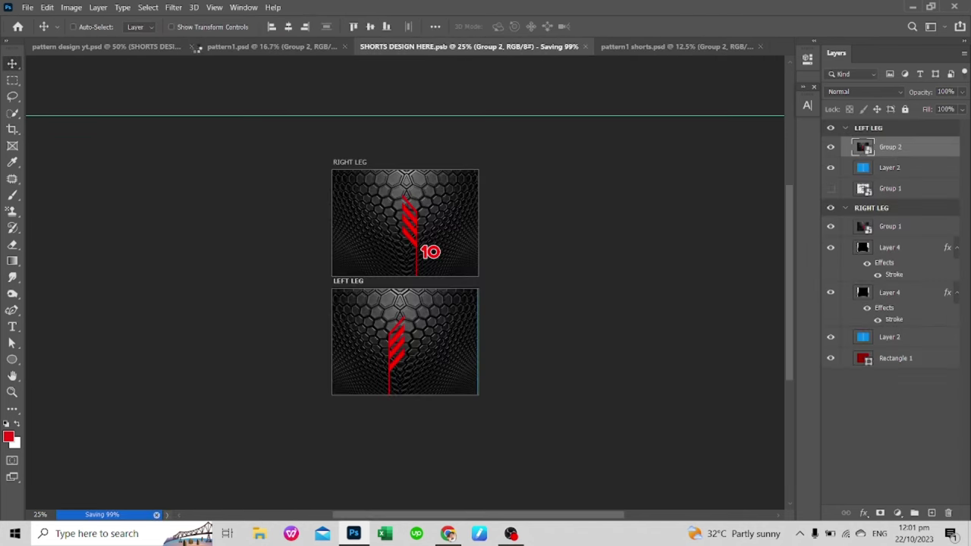
left_click(143, 46)
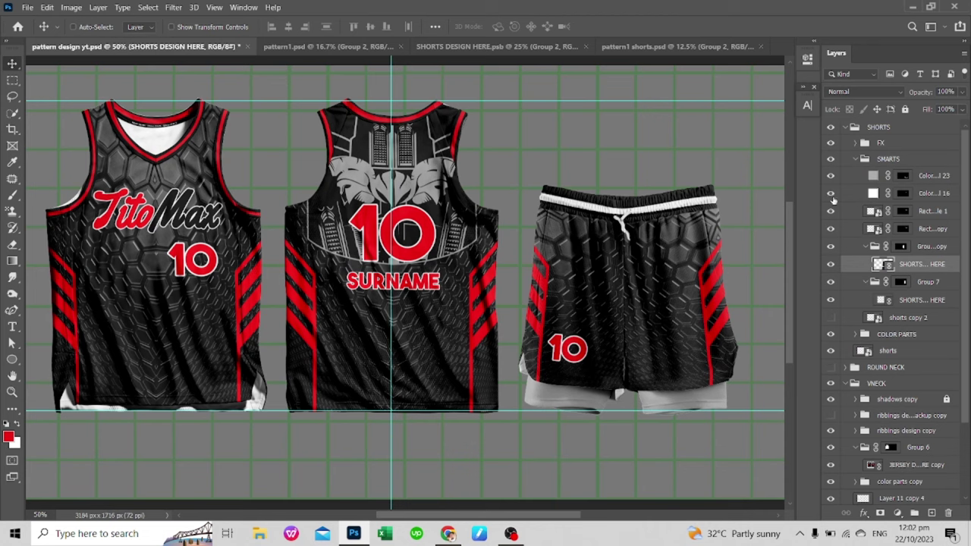
Step: Give the waistband stripe a clipped solid colour fill, save it and return to the mockup
double_click(874, 211)
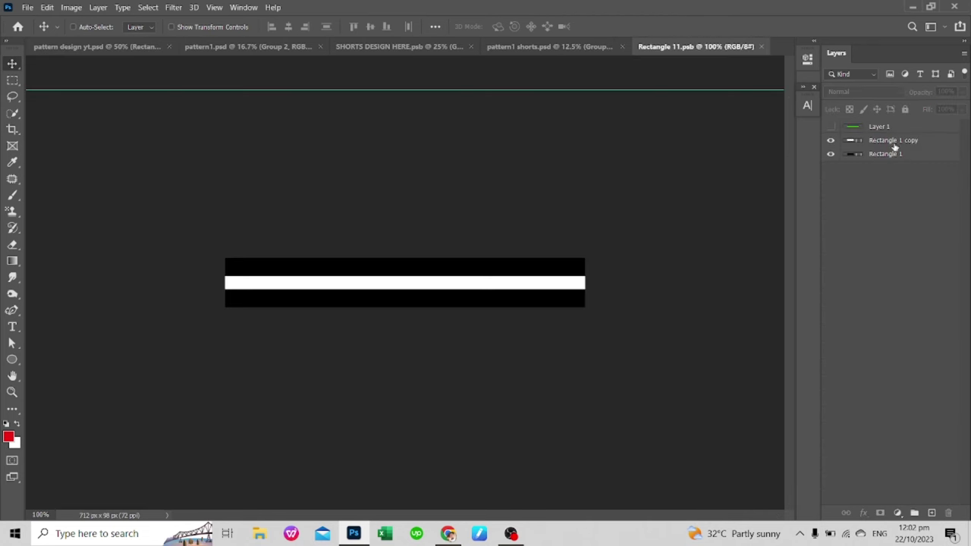
left_click(898, 513)
left_click(888, 288)
key("ctrl+alt+g")
key("ctrl+s")
key("ctrl+w")
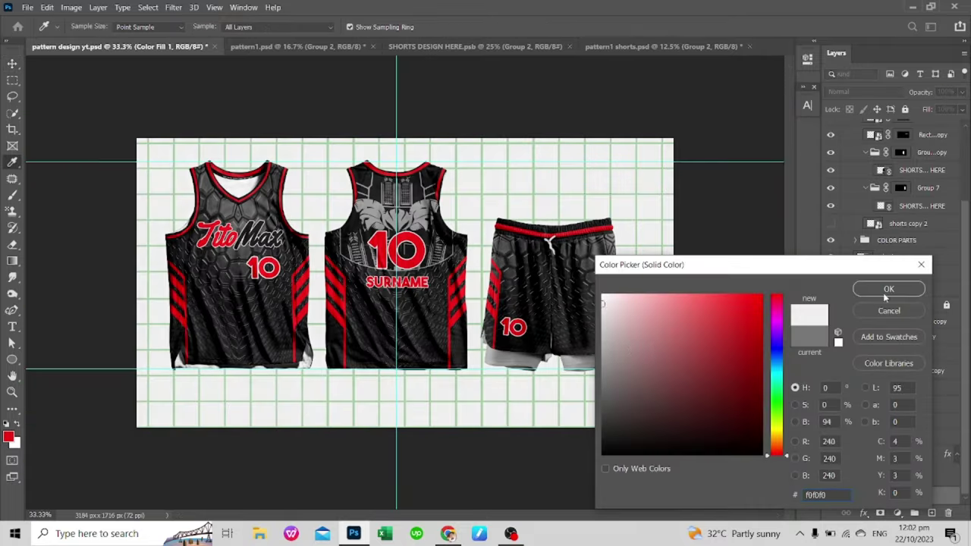
key("Return")
Step: Save the mockup as PNG 'pattern1' in the basketball pattern folder, replacing the existing file
key("ctrl+shift+s")
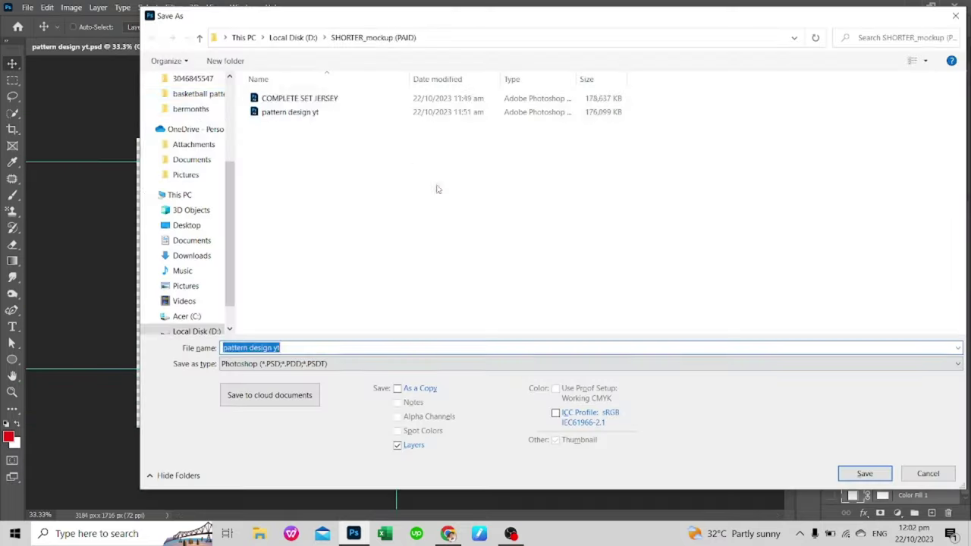
left_click(281, 108)
left_click(588, 363)
left_click(637, 401)
key("Return")
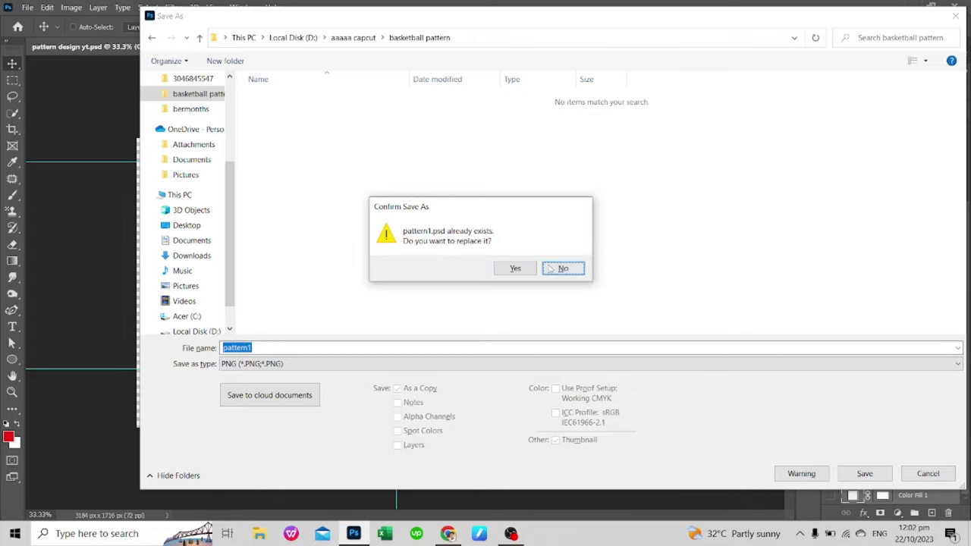
left_click(528, 270)
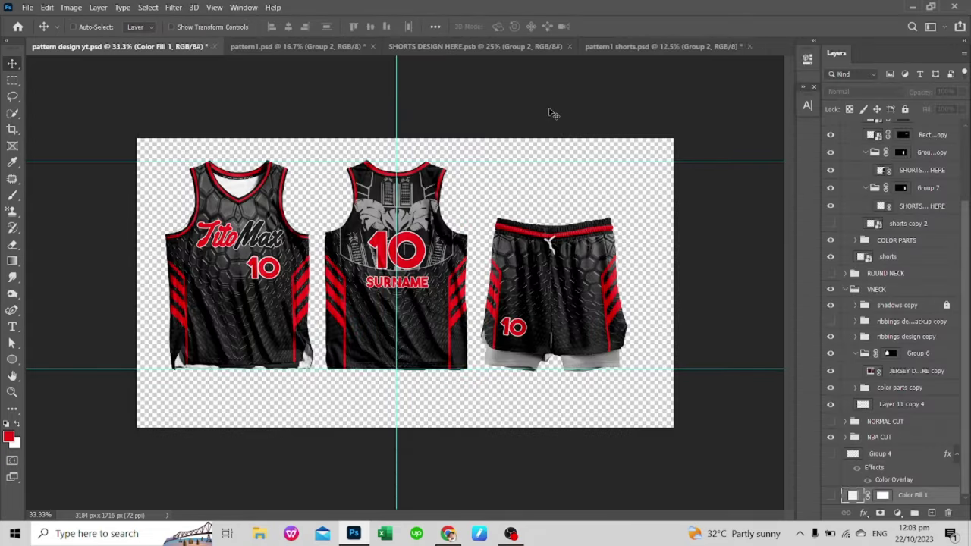
Step: Close the other documents without saving and open pattern2.psd and pattern2 shorts.psd
key("ctrl+alt+p")
key("n")
key("n")
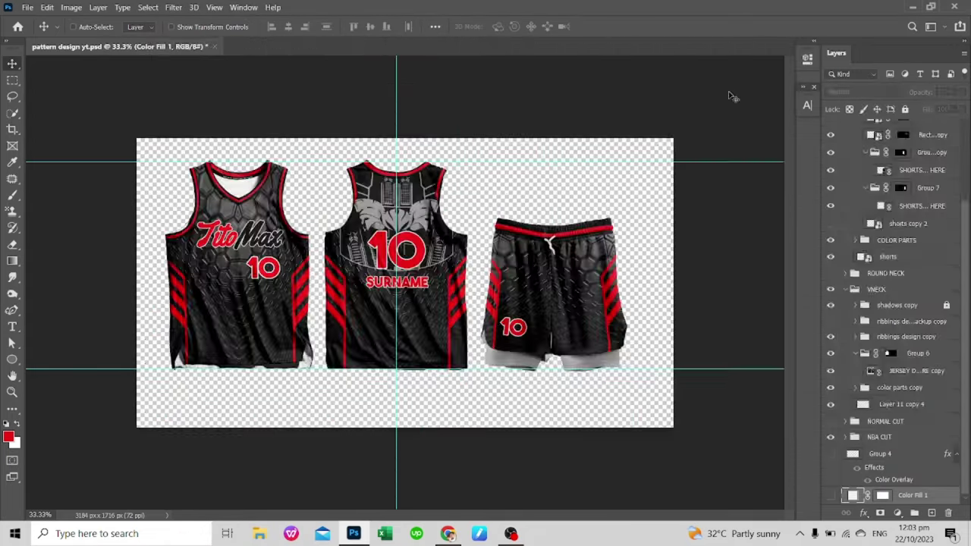
key("ctrl+o")
key("Return")
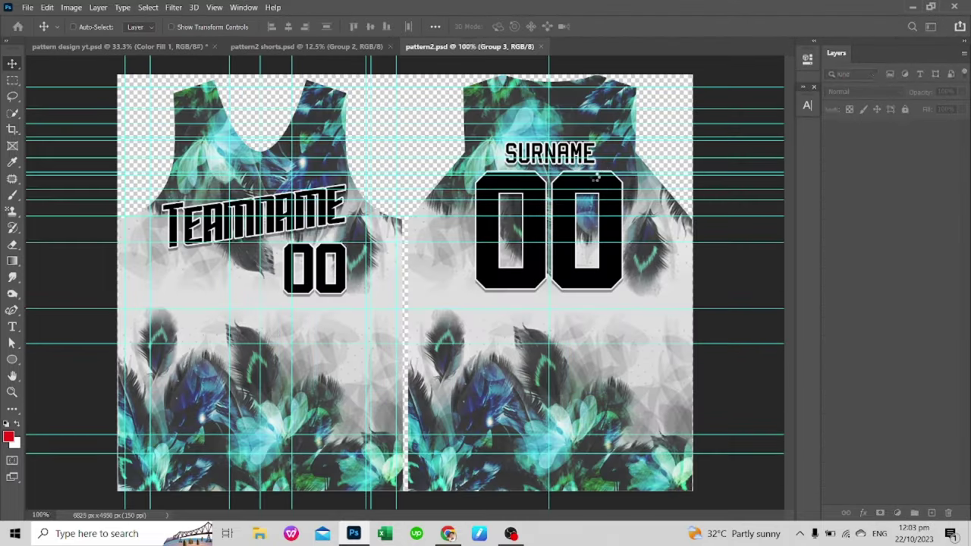
Step: Open the jersey design smart object and select the three pattern groups in pattern2
key("ctrl+Tab")
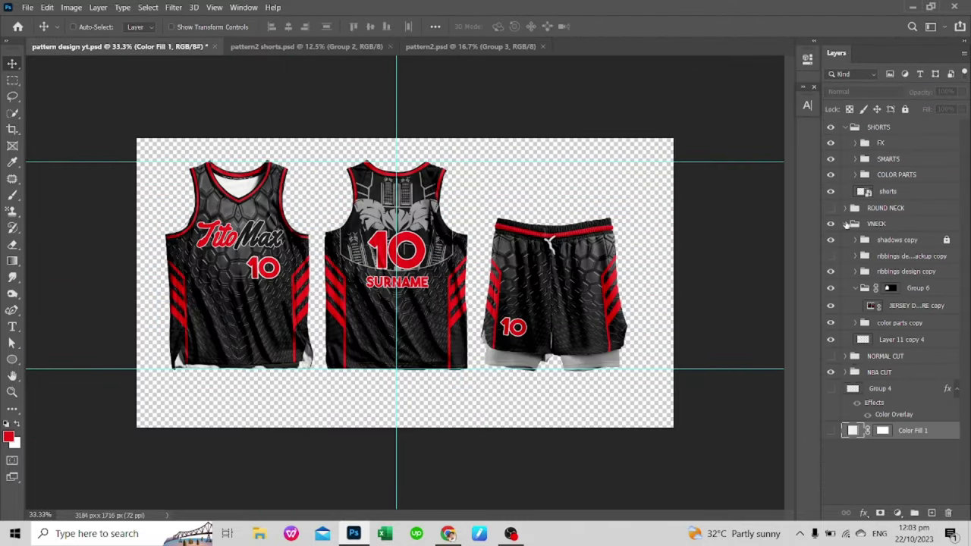
left_click(910, 305)
double_click(865, 346)
key("ctrl+shift+Tab")
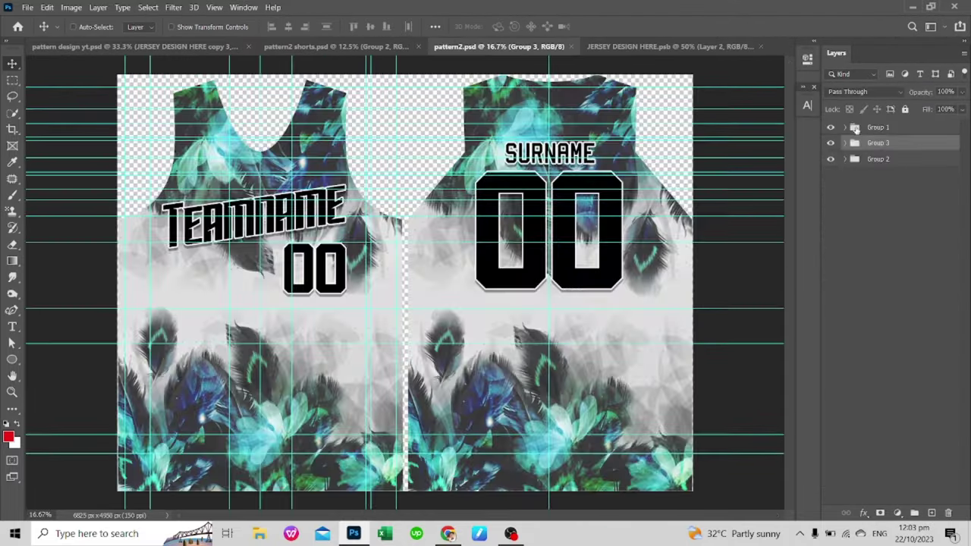
left_click(846, 127)
left_click(846, 128)
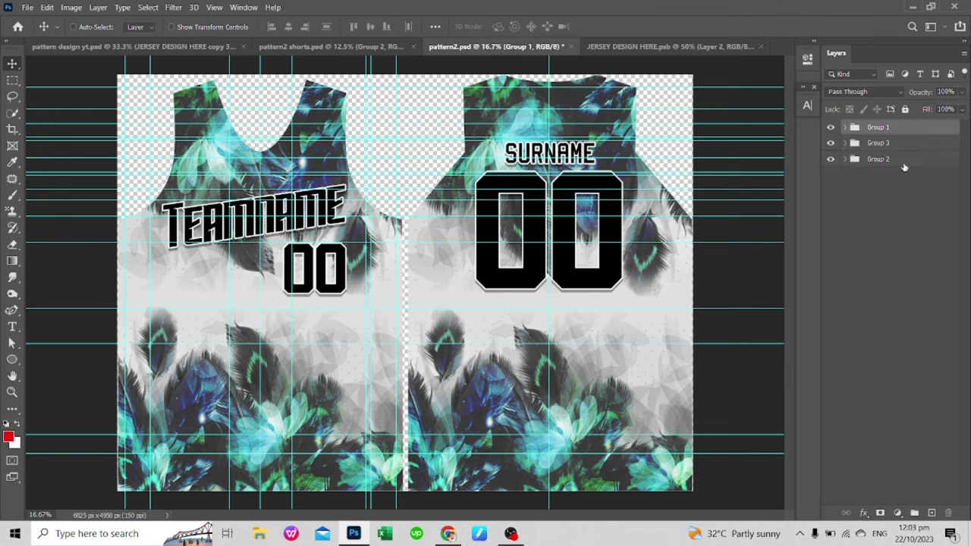
left_click(880, 159, "shift")
right_click(898, 135)
key("Escape")
Step: Dismiss the locked-layer alert and combine the three pattern groups into one group
left_click(446, 82)
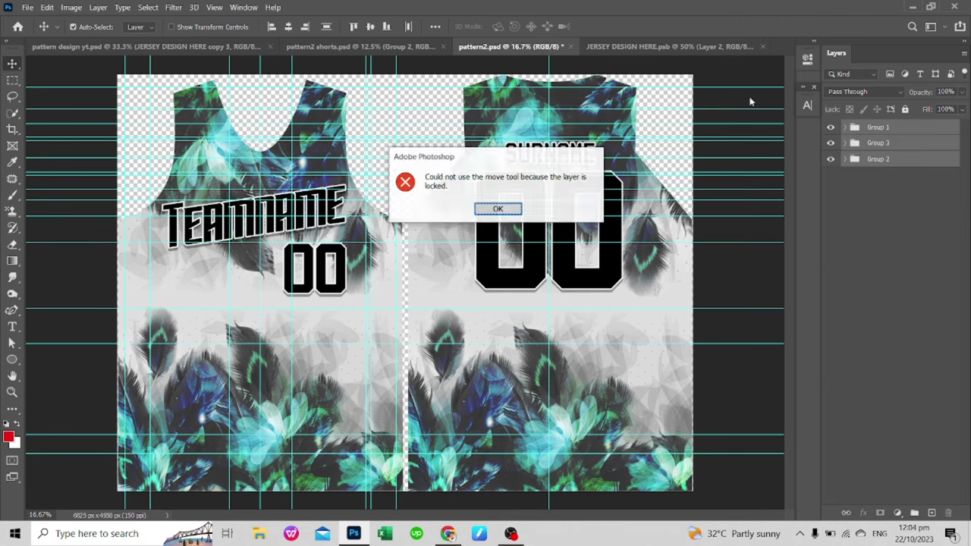
key("Return")
left_click(846, 127)
left_click(852, 129)
right_click(896, 144)
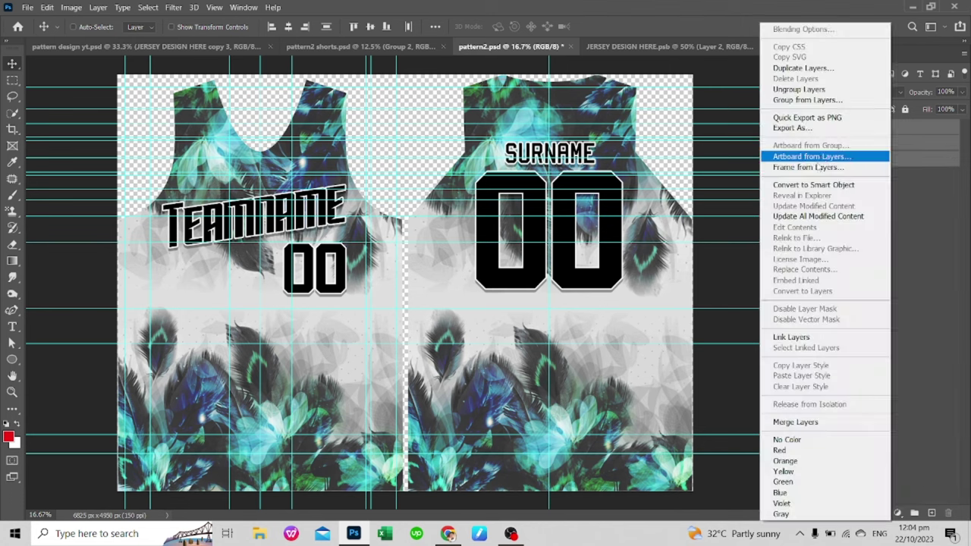
key("Escape")
key("ctrl+g")
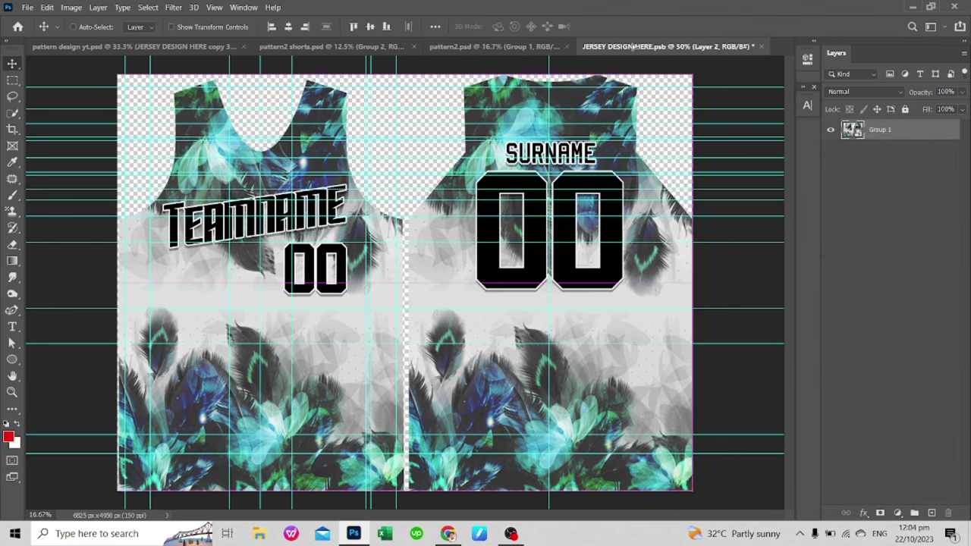
Step: Drag the pattern group into JERSEY DESIGN HERE and scale it over the FRONT jersey
left_click_drag(581, 131, 494, 210)
key("ctrl+t")
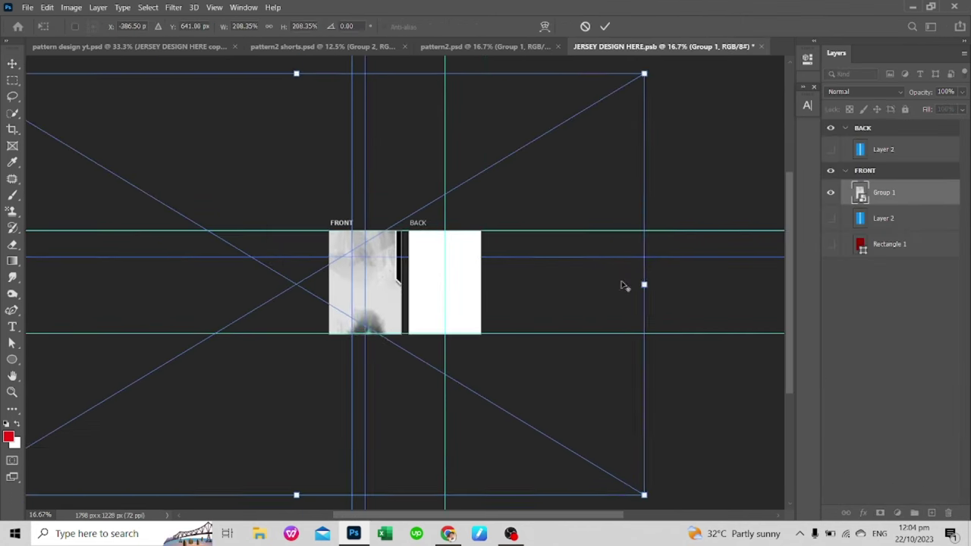
left_click_drag(624, 284, 402, 243)
key("ctrl+0")
mouse_move(486, 282)
left_mouse_down()
mouse_move(522, 220)
mouse_move(514, 225)
left_mouse_up()
key("Return")
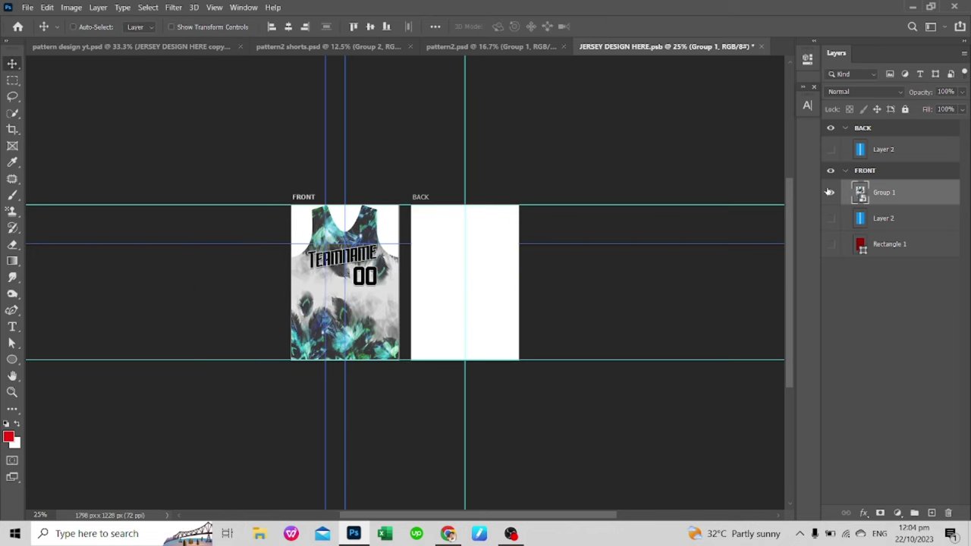
Step: Duplicate the pattern group into BACK and move it onto the back jersey
left_click_drag(880, 192, 880, 149)
left_click_drag(366, 280, 485, 280)
key("ctrl+plus")
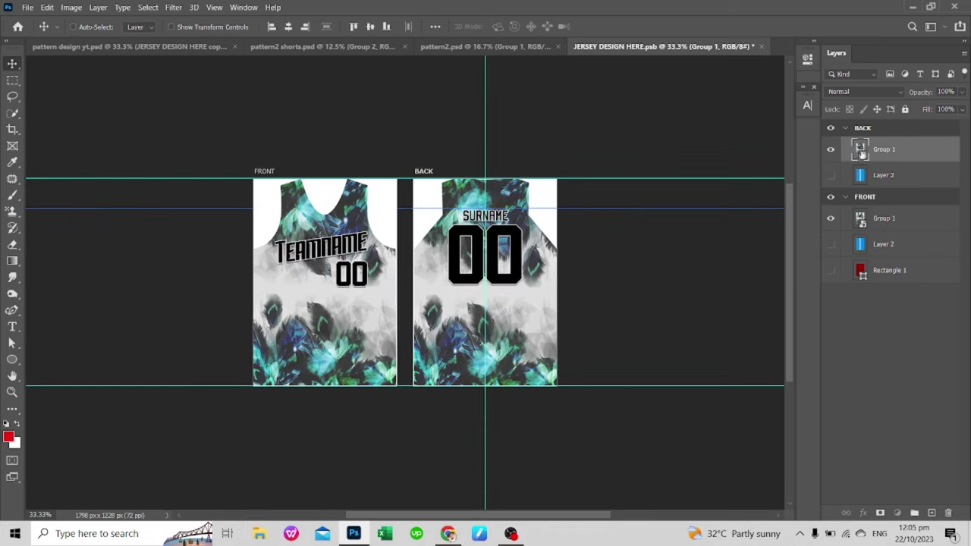
Step: Change the TEAMNAME text in the pattern group's contents to TitoMax
double_click(860, 150)
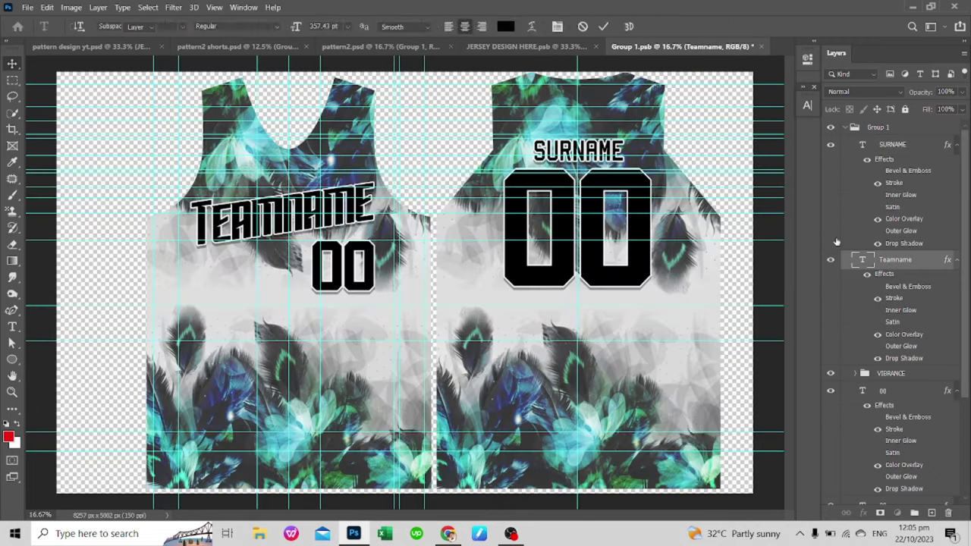
double_click(861, 260)
type("Tito")
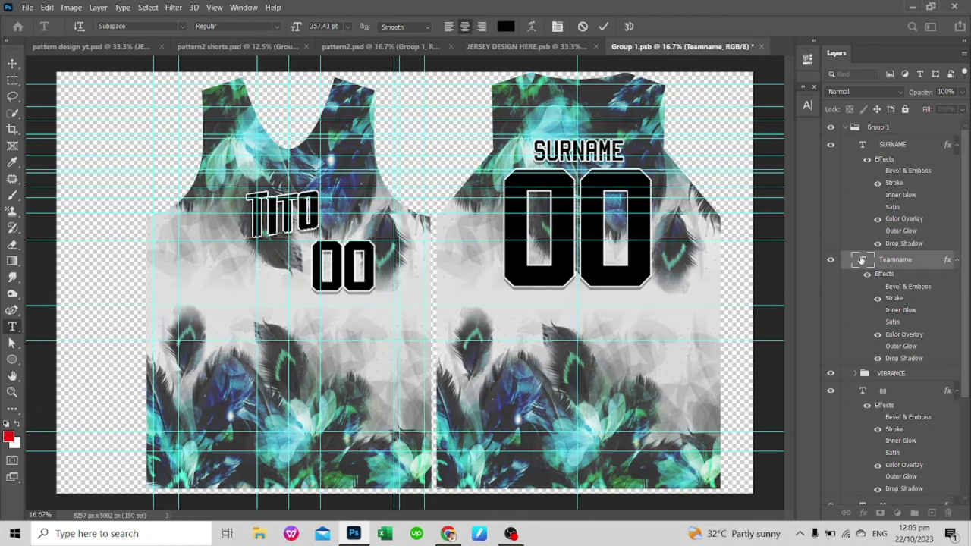
type("Max")
key("ctrl+Return")
Step: Toggle the feather layers in Groups 3 and 2 for the left and right jerseys
left_click(846, 128)
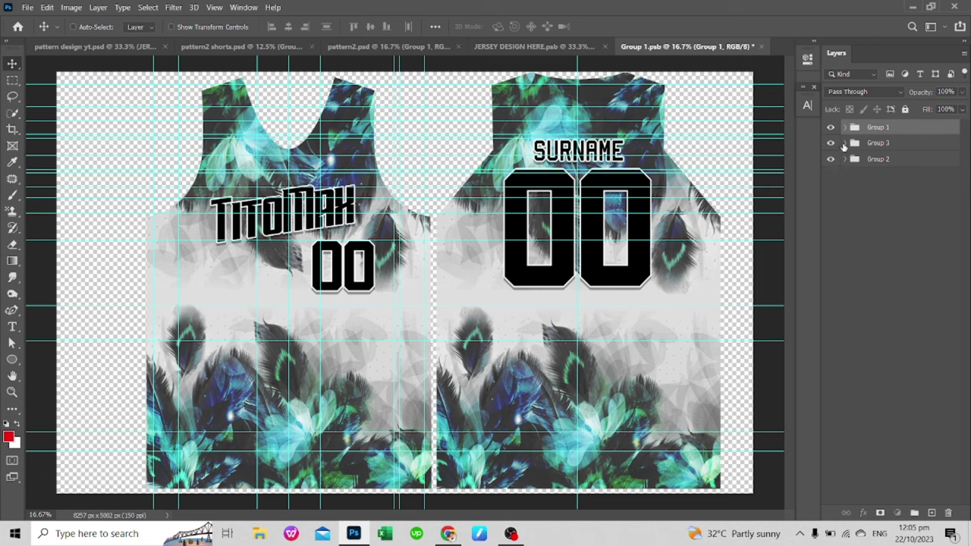
left_click(844, 144)
left_click(899, 161)
left_click(845, 159)
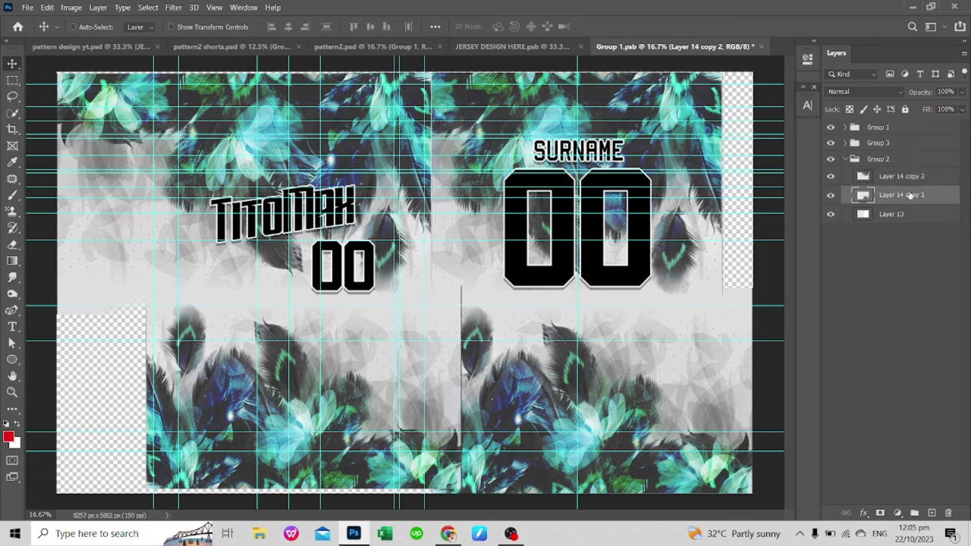
left_click(888, 178)
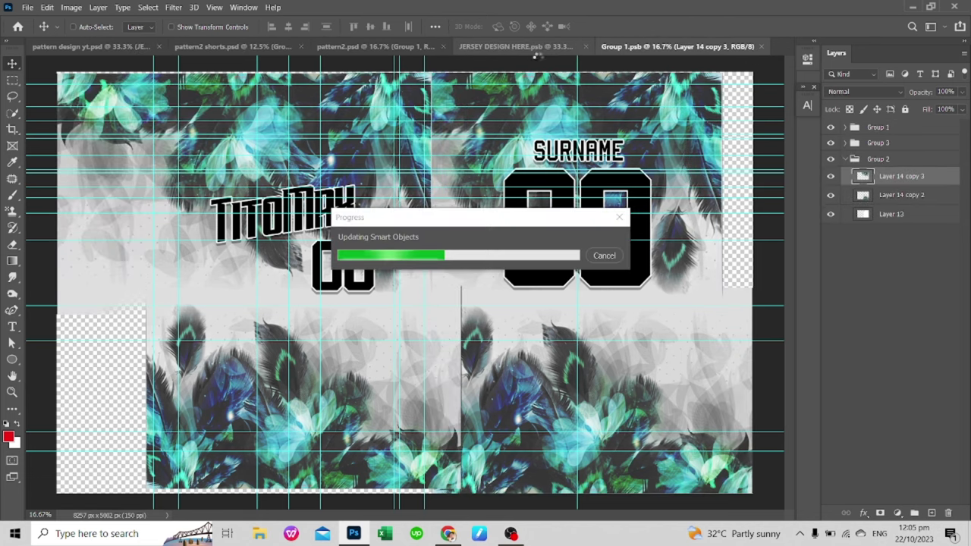
Step: Toggle Layer 14's visibility, then save and close the pattern contents
left_click(528, 47)
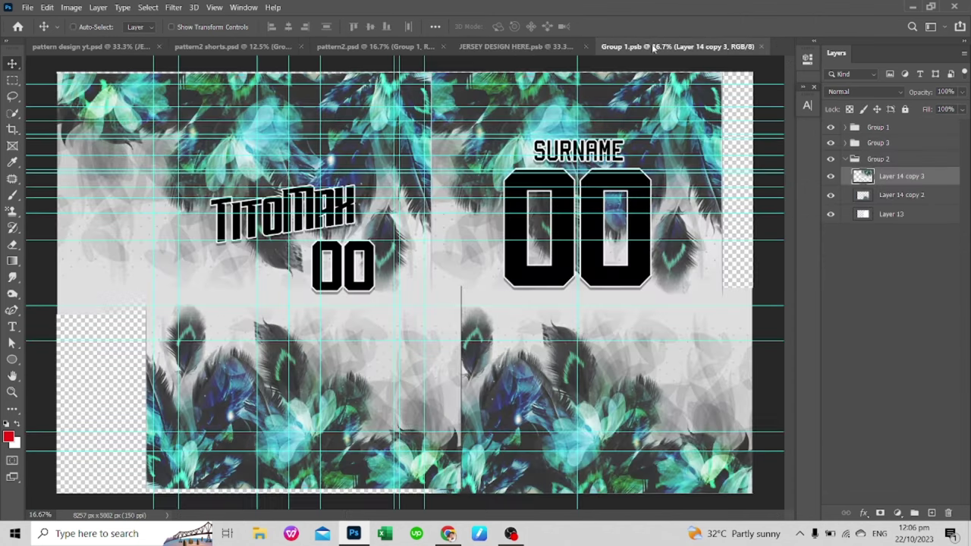
left_click(668, 48)
left_click(845, 142)
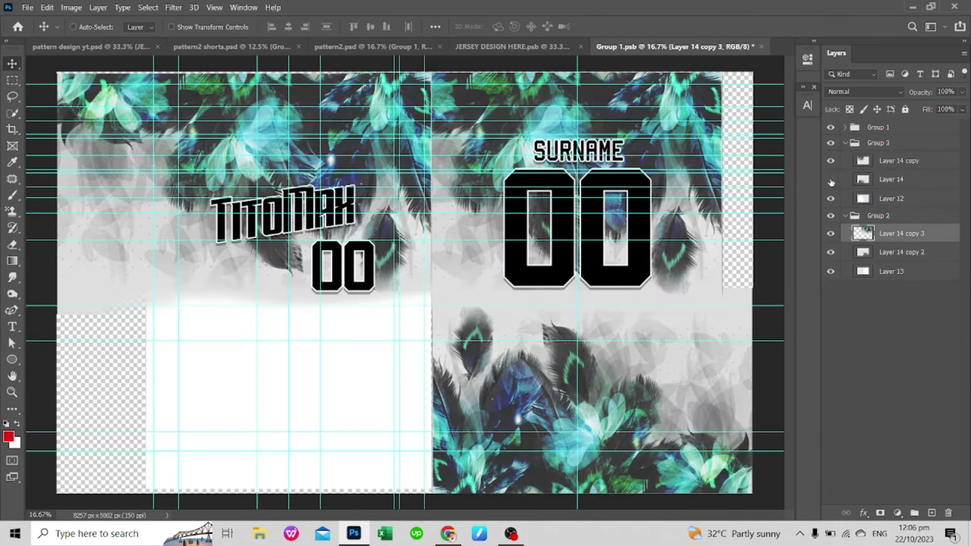
left_click(901, 179)
key("ctrl+s")
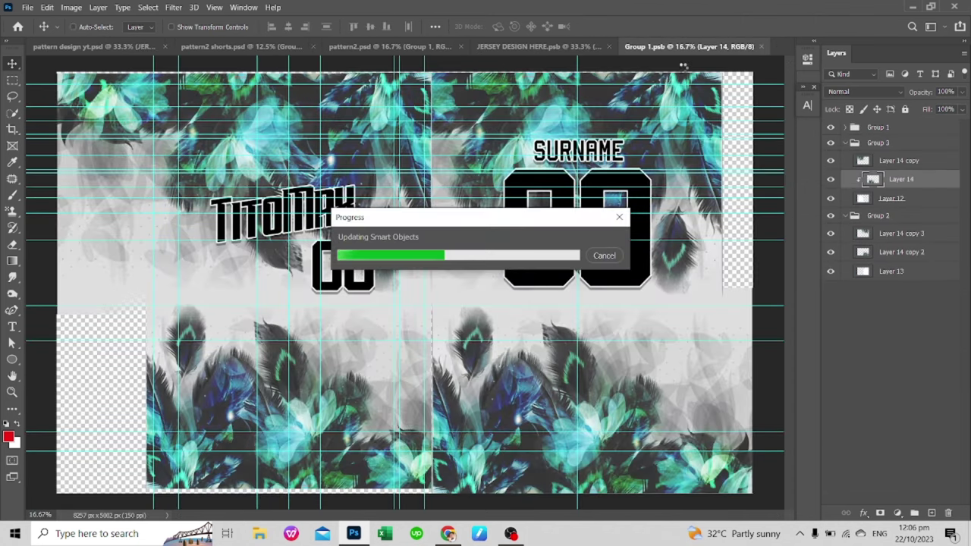
key("ctrl+w")
key("ctrl+s")
Step: Recheck the TitoMax text layer in the pattern contents, close it and return to the mockup
left_click(150, 47)
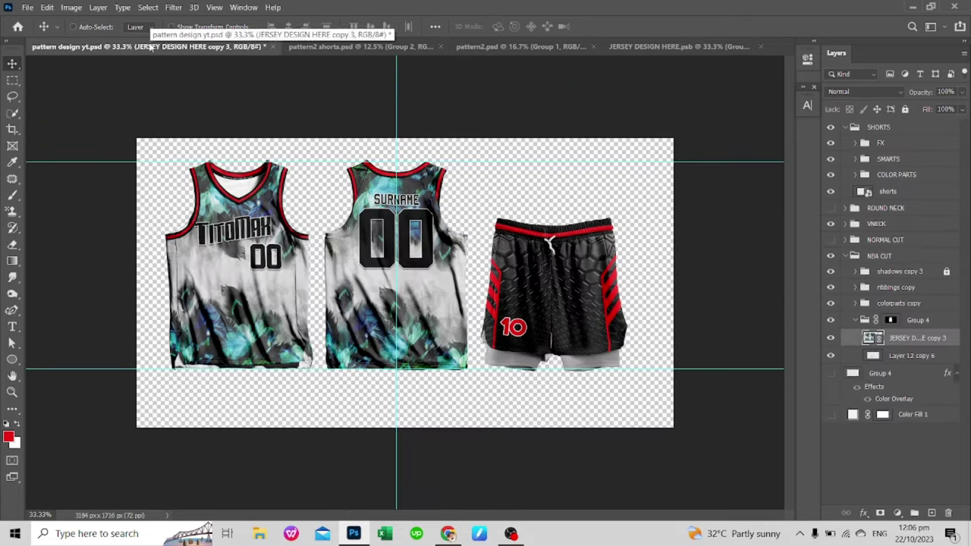
left_click(636, 46)
double_click(859, 151)
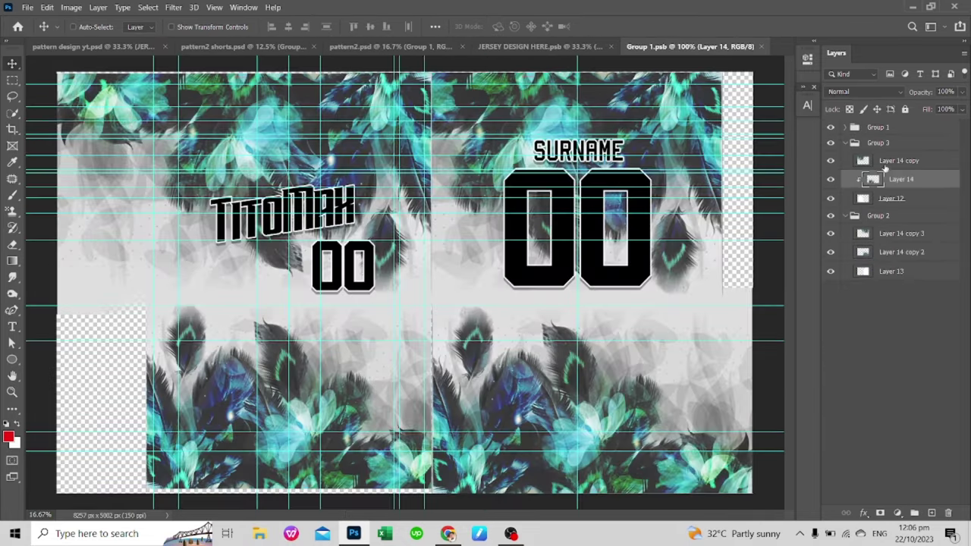
left_click(909, 260)
key("ctrl+Tab")
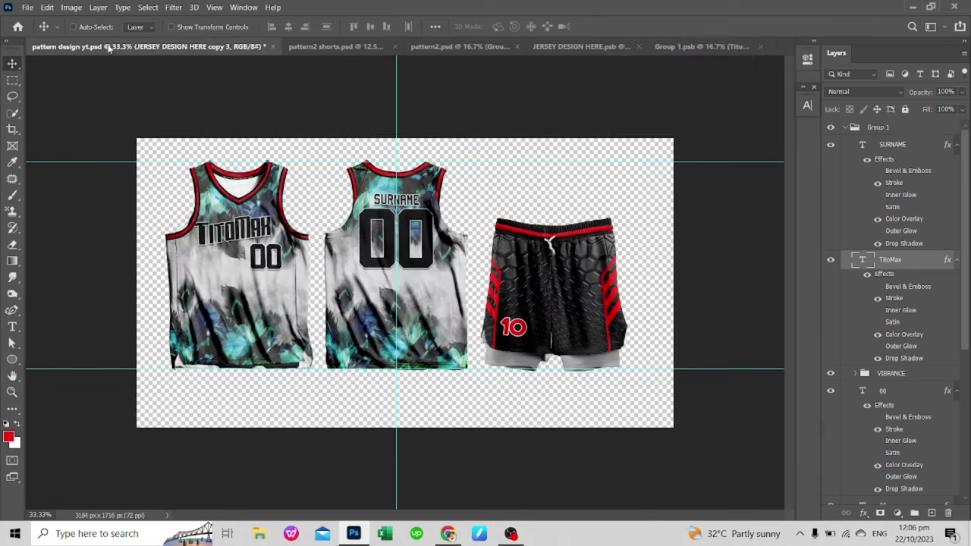
left_click(682, 46)
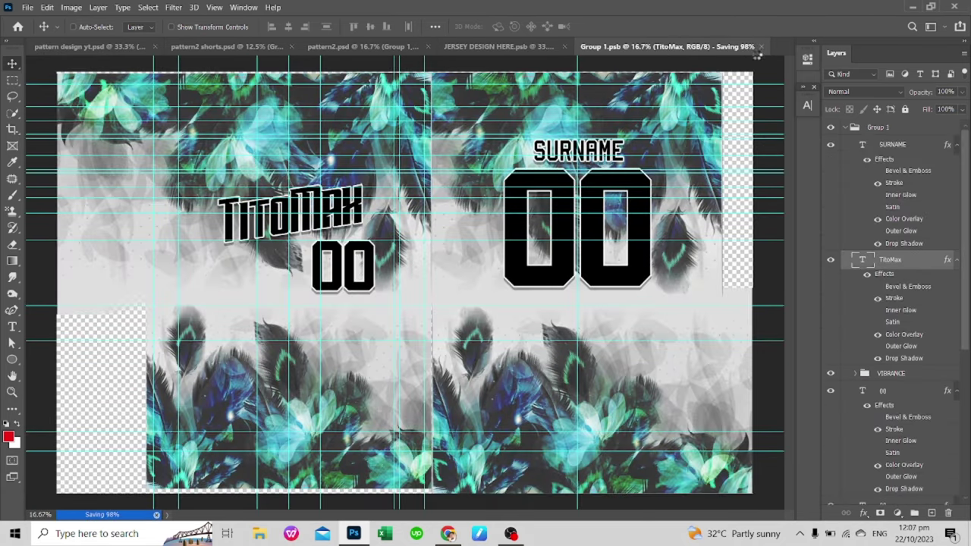
left_click(761, 47)
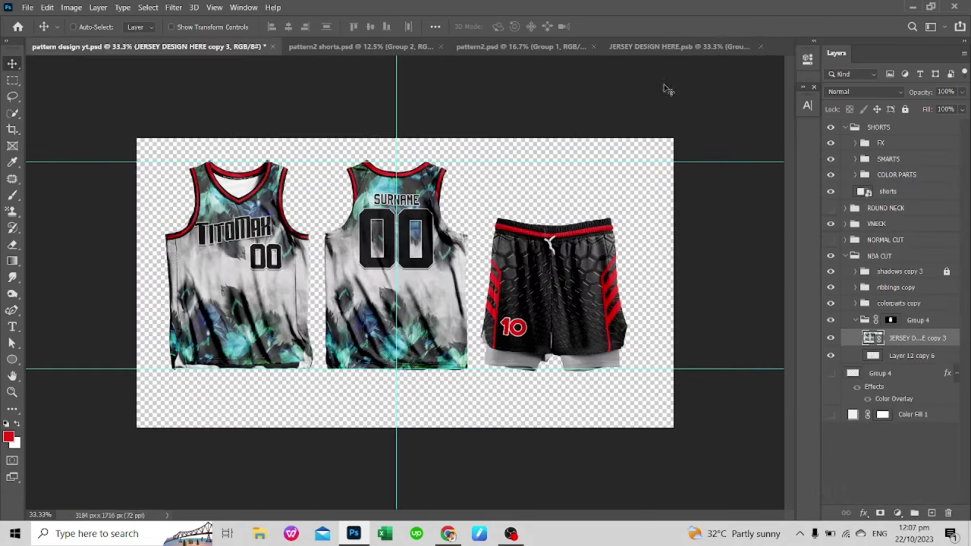
left_click(607, 49)
left_click(153, 47)
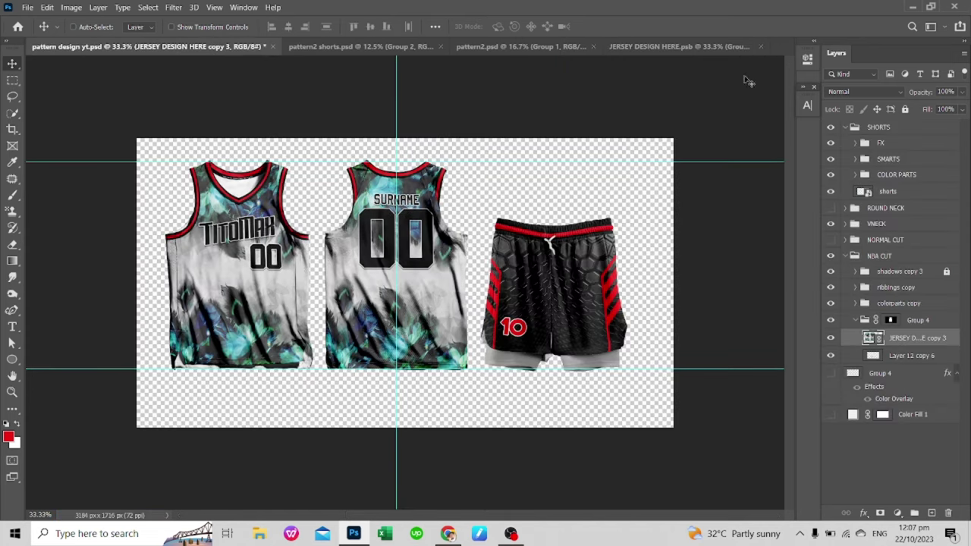
left_click(857, 288)
Step: Hide the red fill on the neckline ribbing stripe and save-close it
left_click(857, 290)
double_click(872, 303)
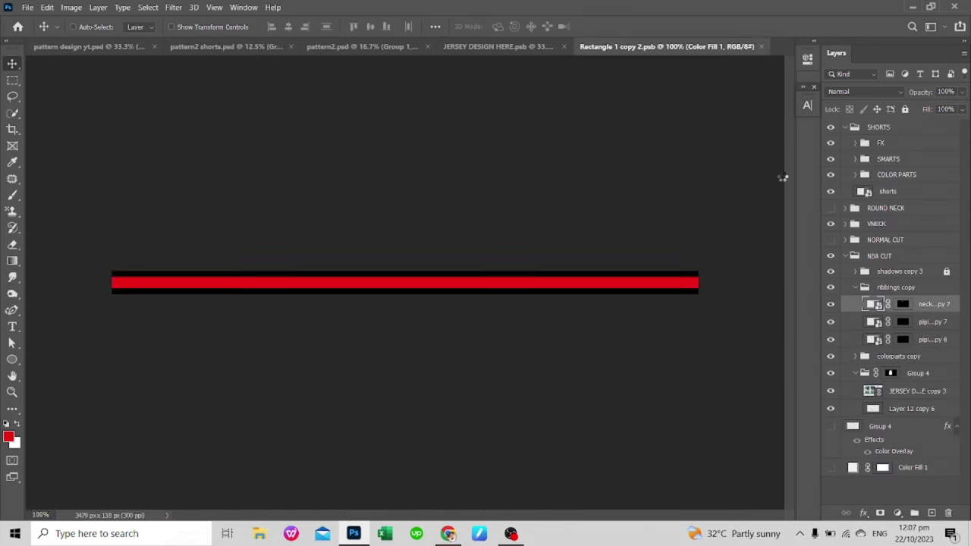
left_click(927, 145, "shift")
right_click(927, 145)
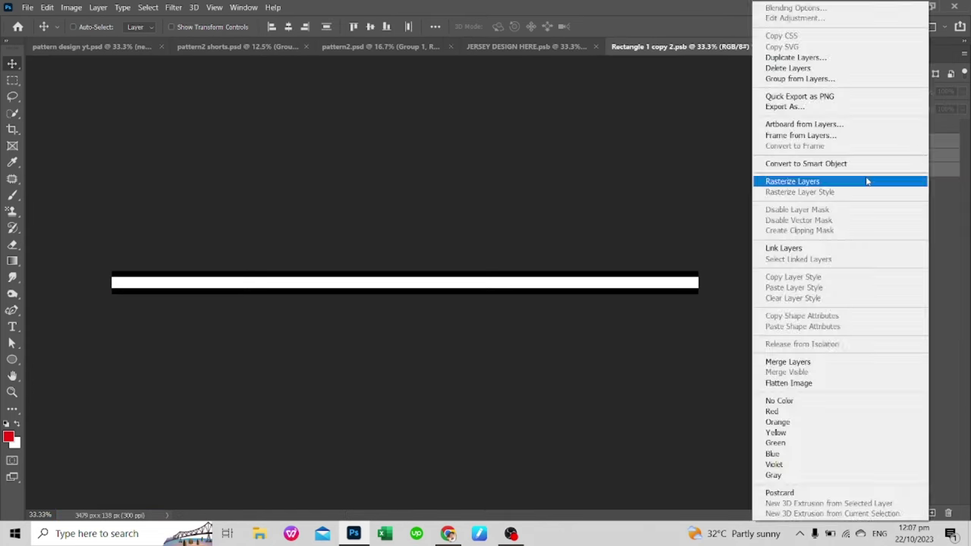
left_click(868, 180)
key("ctrl+w")
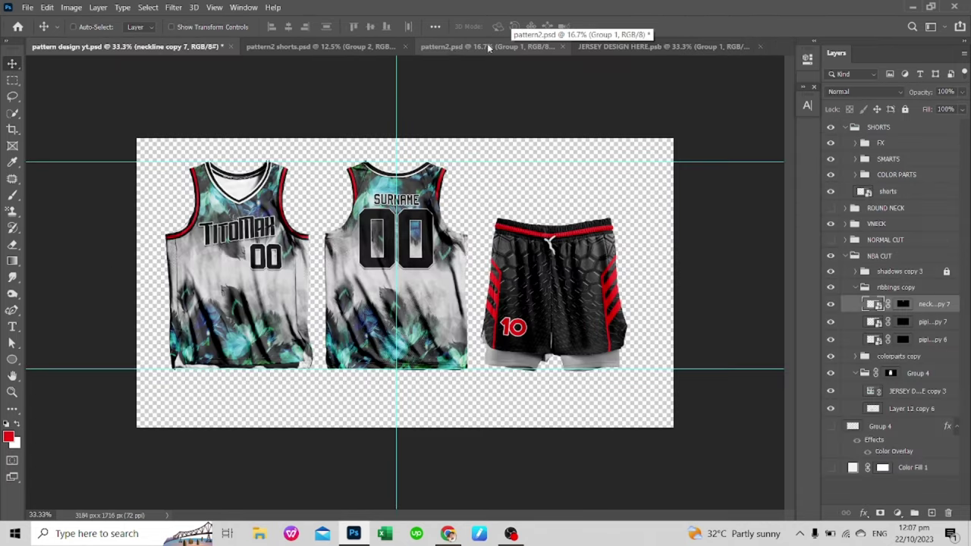
Step: Hide the red fill on the piping ribbing stripe and save-close it
double_click(876, 322)
key("ctrl+w")
double_click(876, 321)
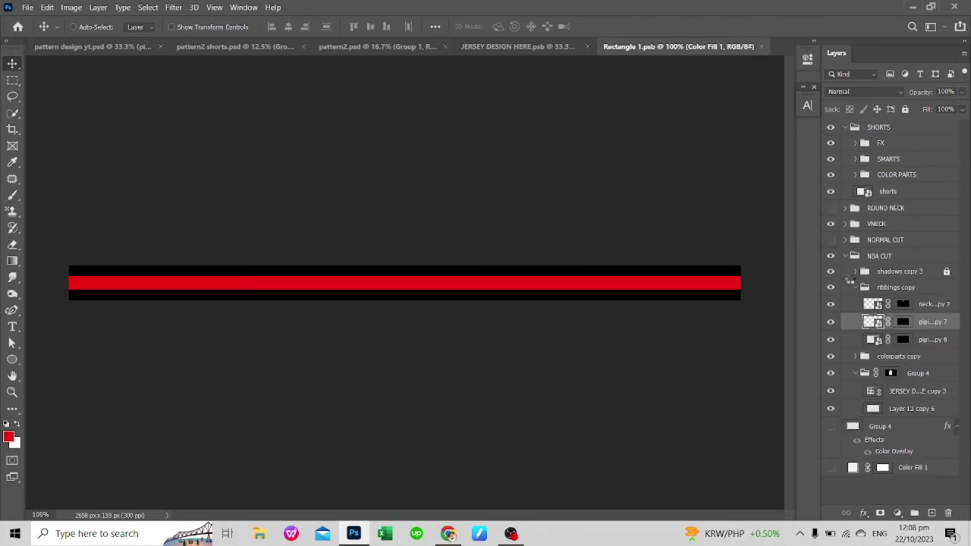
right_click(903, 171)
left_click(844, 190)
left_click(831, 170)
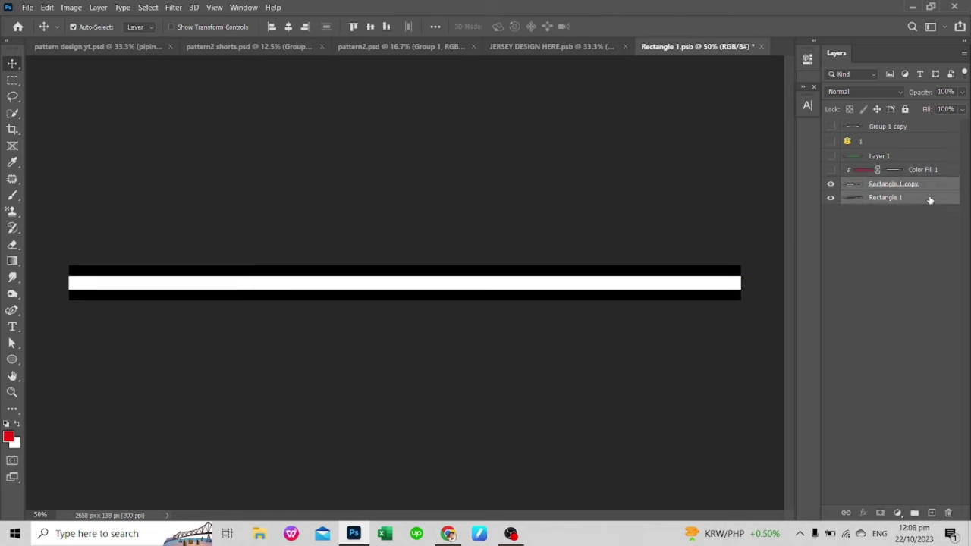
key("ctrl+w")
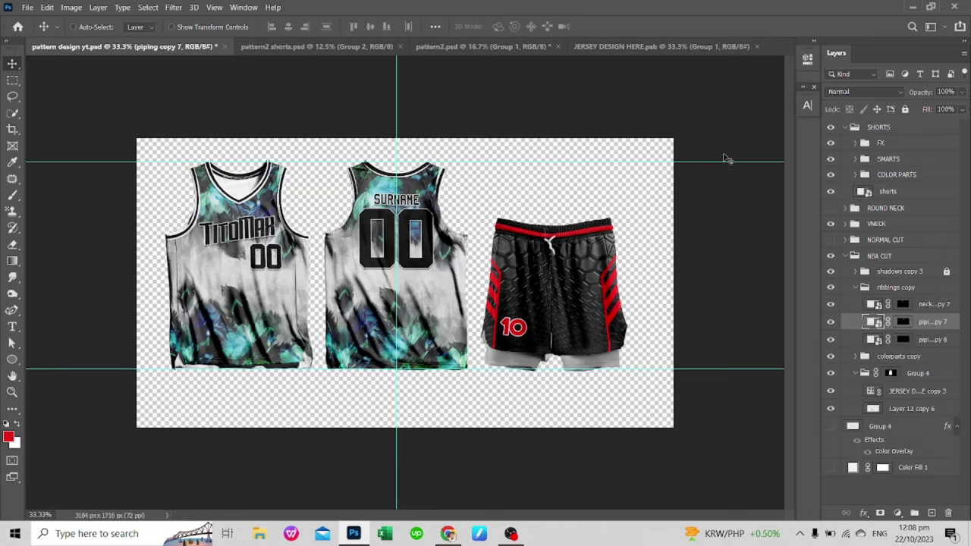
left_click(846, 256)
left_click(888, 159)
Step: Bring both pattern2 shorts artwork groups into the shorts design file and hide the old leg artwork
left_click(855, 158)
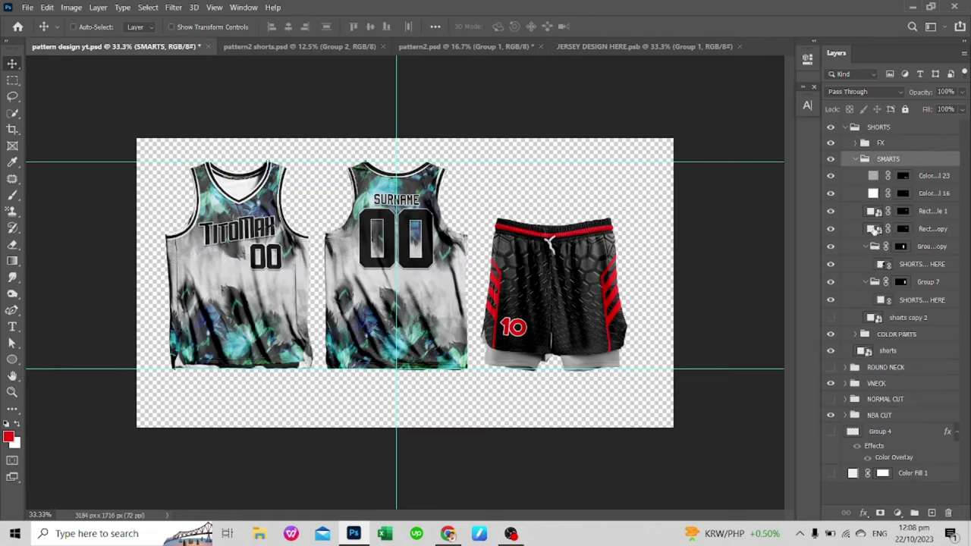
left_click(880, 264)
key("ctrl+shift+Tab")
key("ctrl+shift+Tab")
key("ctrl+shift+Tab")
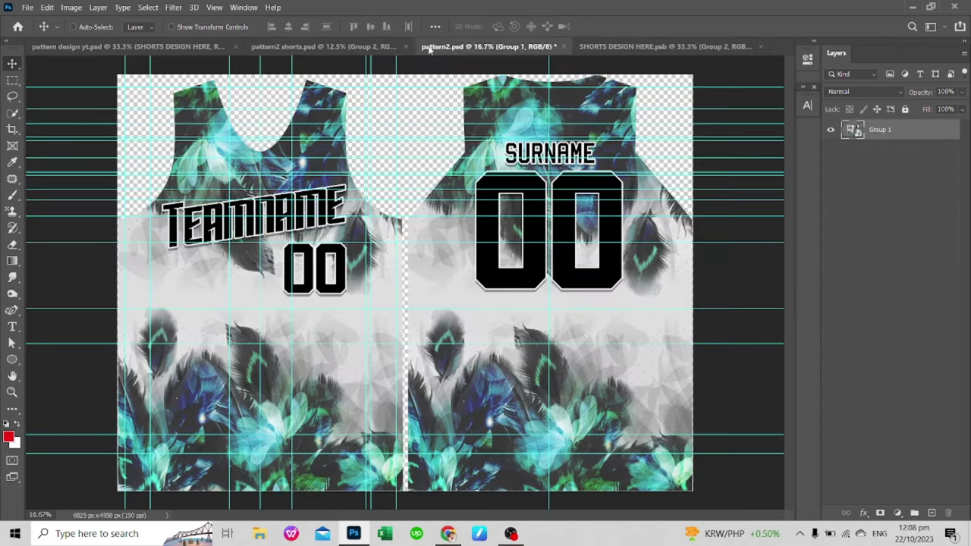
key("ctrl+shift+Tab")
left_click(878, 128, "shift")
right_click(884, 130)
left_click(823, 184)
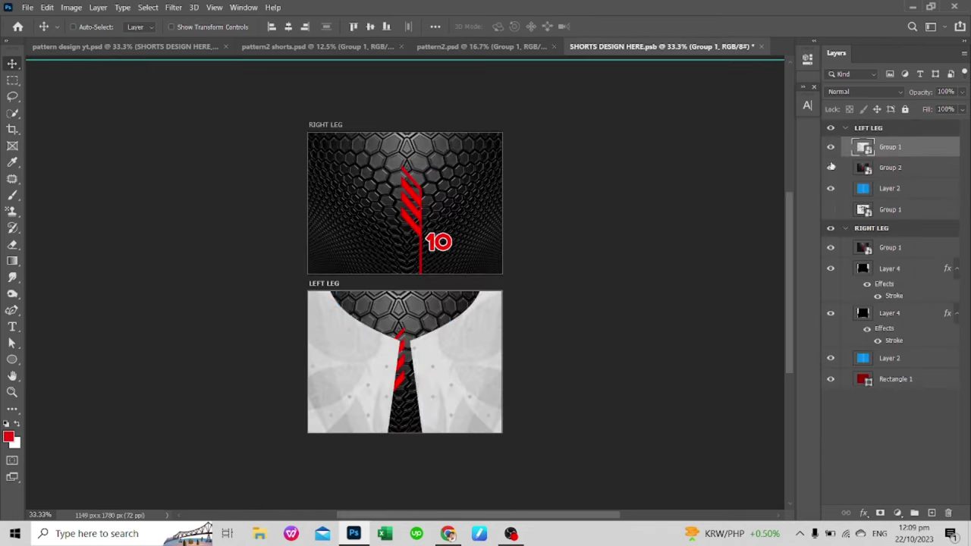
left_click(831, 168)
left_click(830, 248)
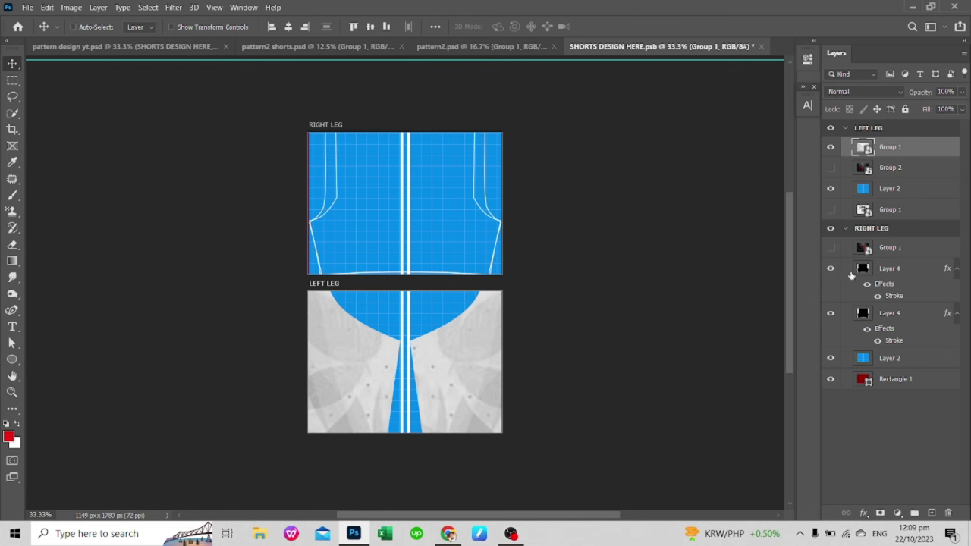
Step: Try moving Layer 4 into the LEFT LEG group, then undo the misplaced move
left_click_drag(891, 271, 885, 190)
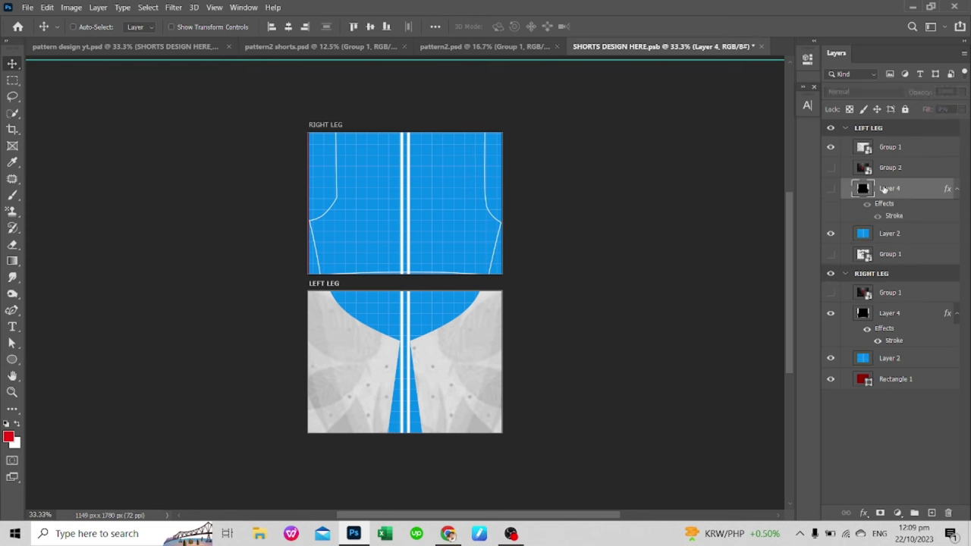
left_click(830, 190)
left_click(833, 149)
key("ctrl+z")
key("ctrl+z")
key("ctrl+z")
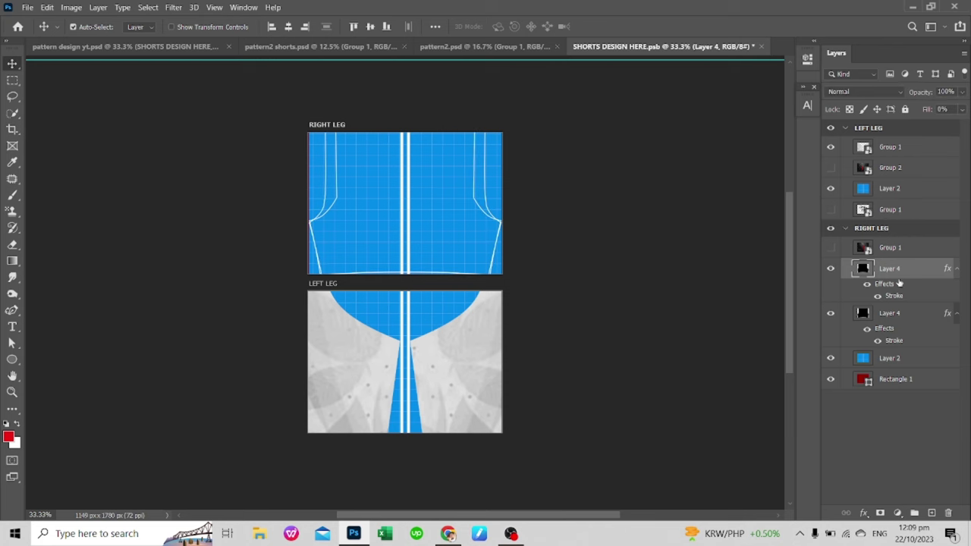
Step: Scale and position the shorts pattern over the LEFT LEG panel and save
left_click_drag(908, 191, 907, 191)
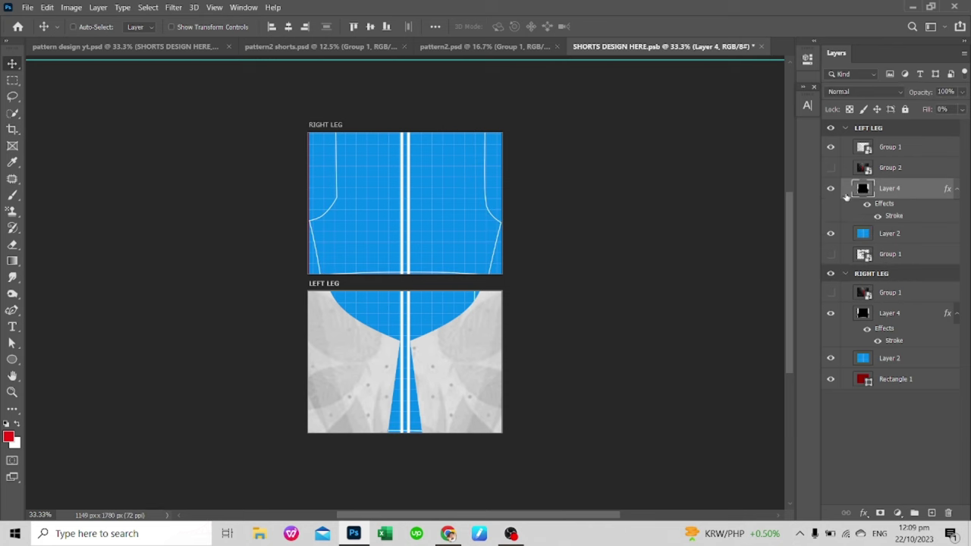
left_click(890, 147)
key("ctrl+t")
left_click_drag(457, 223, 466, 326)
key("ctrl+plus")
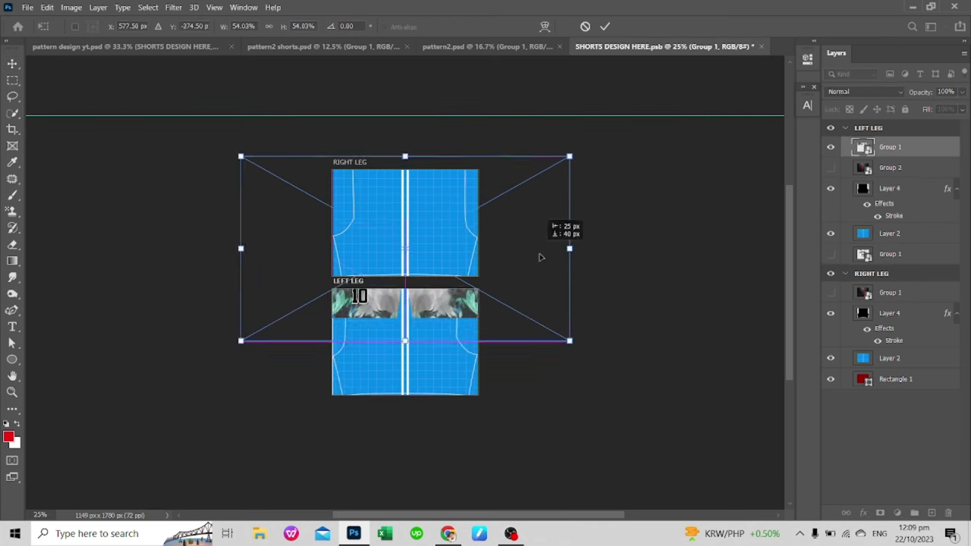
mouse_move(531, 246)
left_mouse_down()
mouse_move(583, 326)
mouse_move(456, 320)
left_mouse_up()
key("Return")
key("ctrl+s")
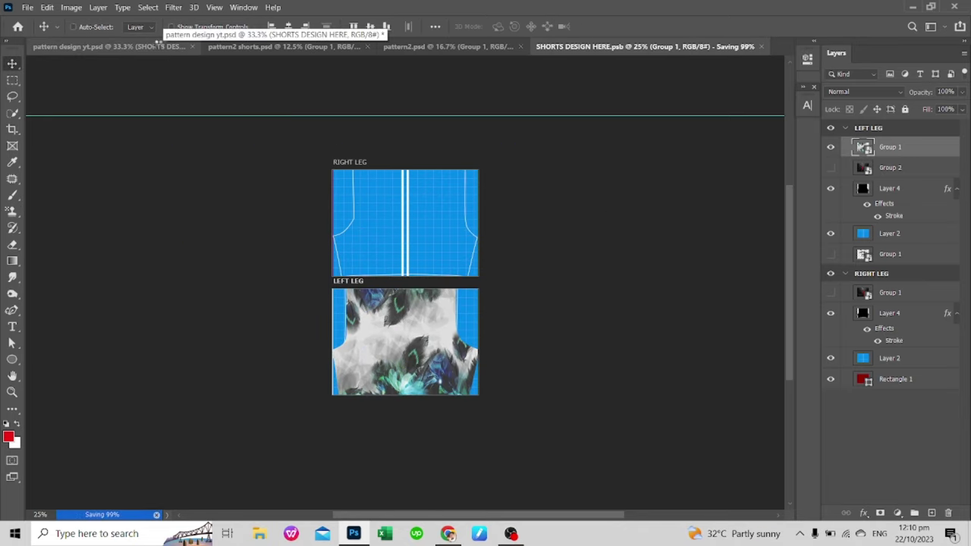
Step: Place the pattern onto the RIGHT LEG panel, save the number 10 file and close it
left_click(155, 44)
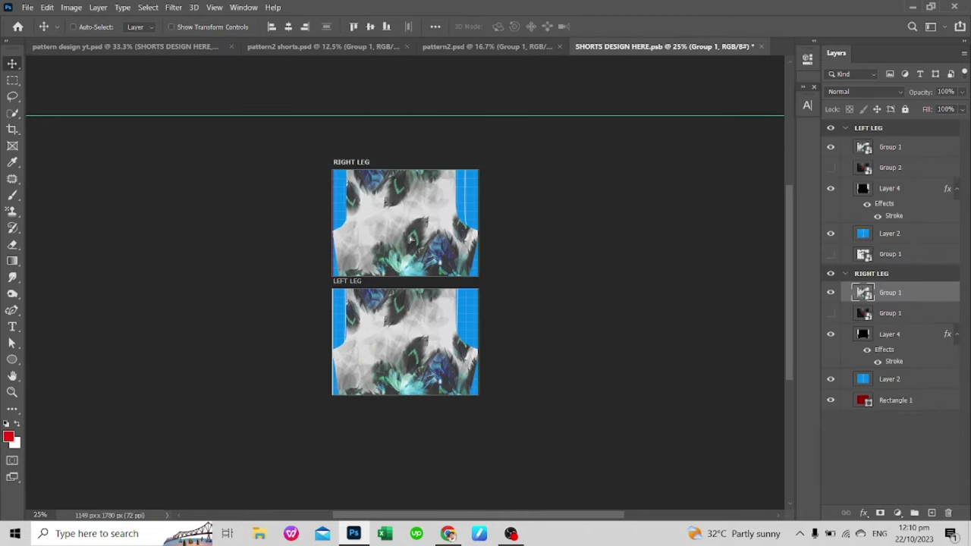
left_click_drag(634, 50, 552, 237)
key("ctrl+s")
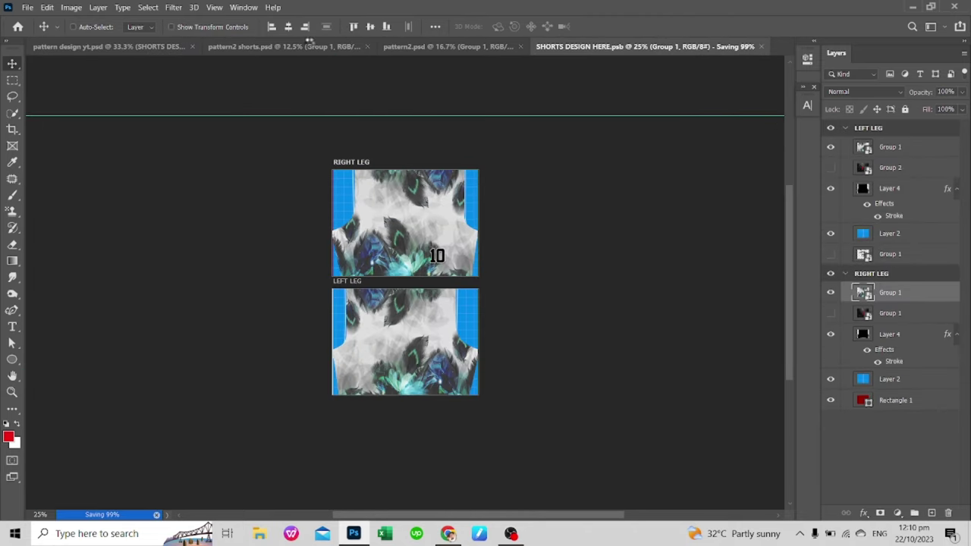
left_click(129, 47)
left_click(668, 46)
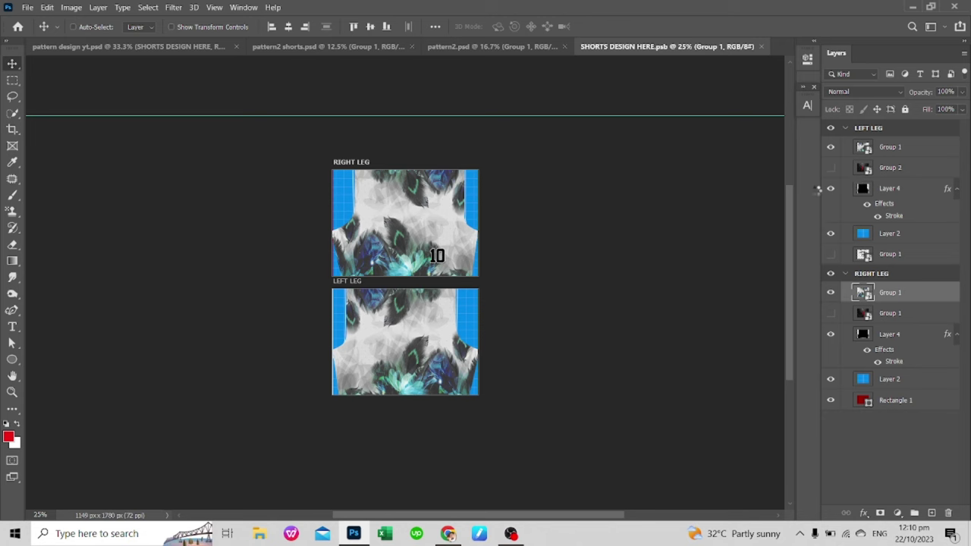
key("ctrl+s")
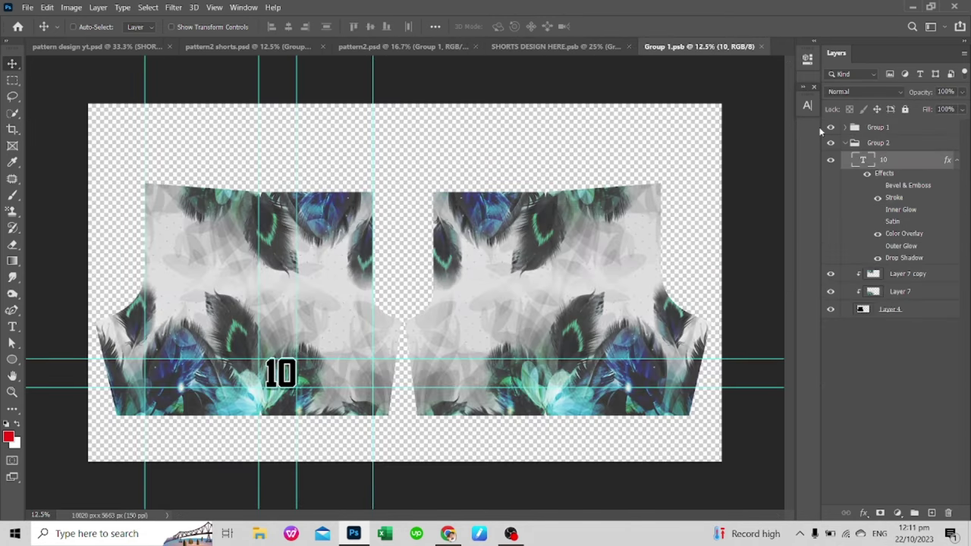
key("ctrl+w")
Step: Remove the red fill in the waistband Rectangle 1 smart object, save it and check the mockup
left_click(173, 46)
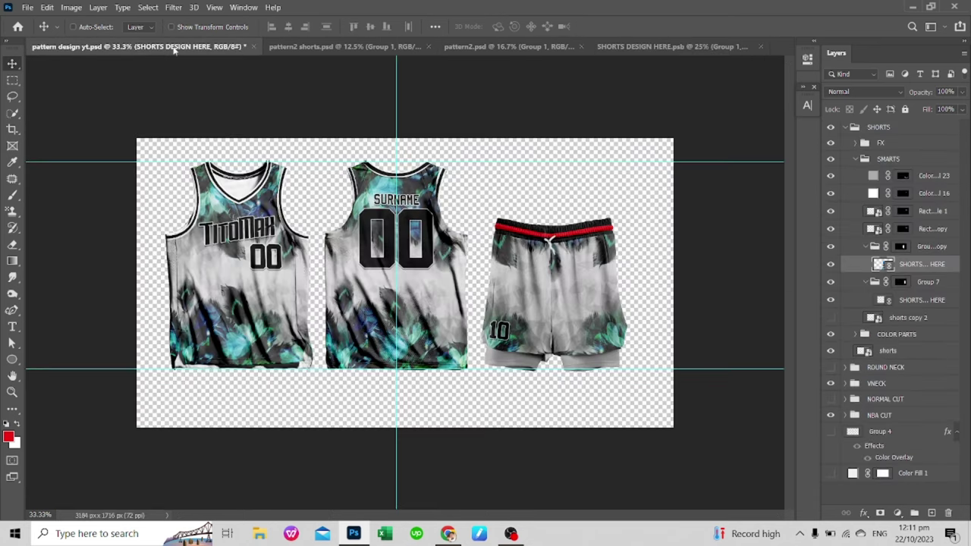
left_click(871, 213)
double_click(872, 212)
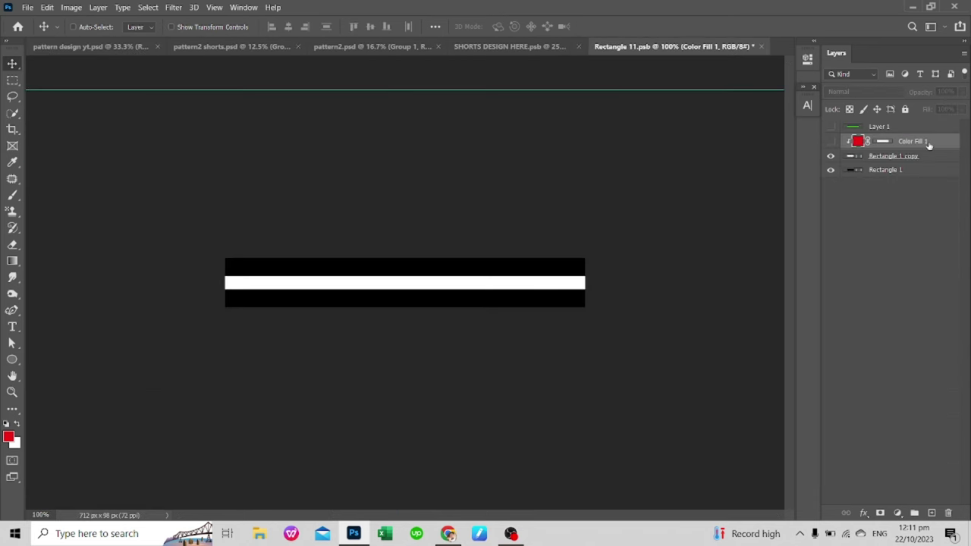
key("ctrl+s")
left_click(176, 48)
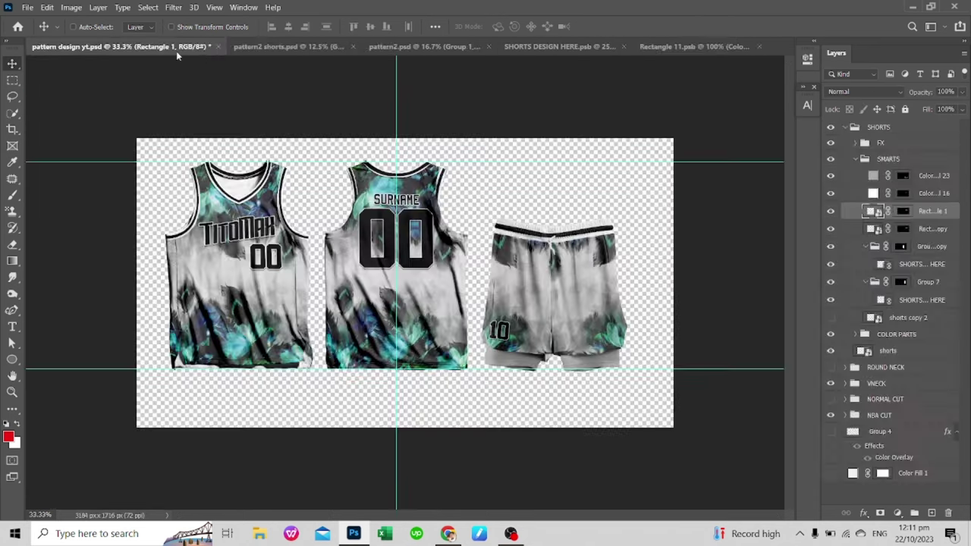
left_click(671, 44)
left_click(127, 47)
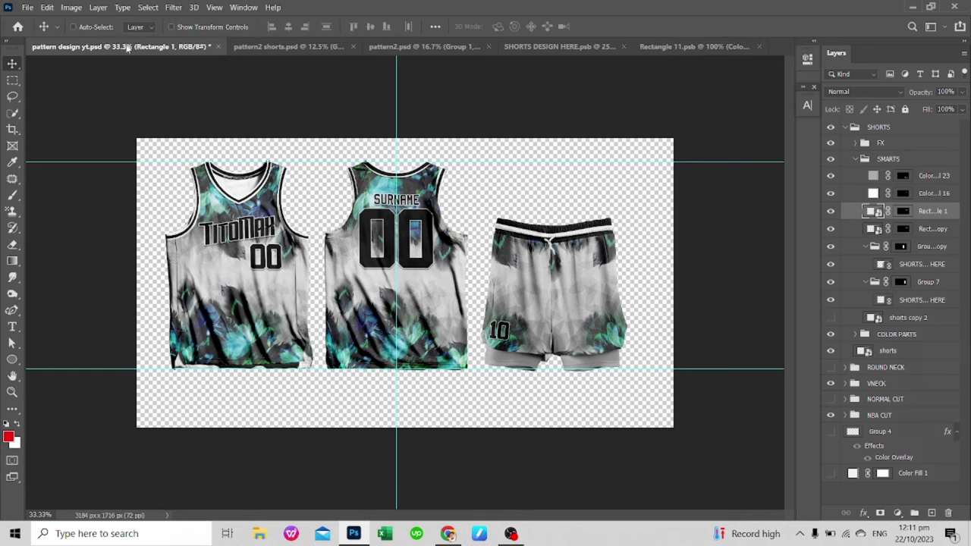
Step: Save the finished mockup as PNG 'pattern 1' in the basketball pattern folder
key("ctrl+shift+s")
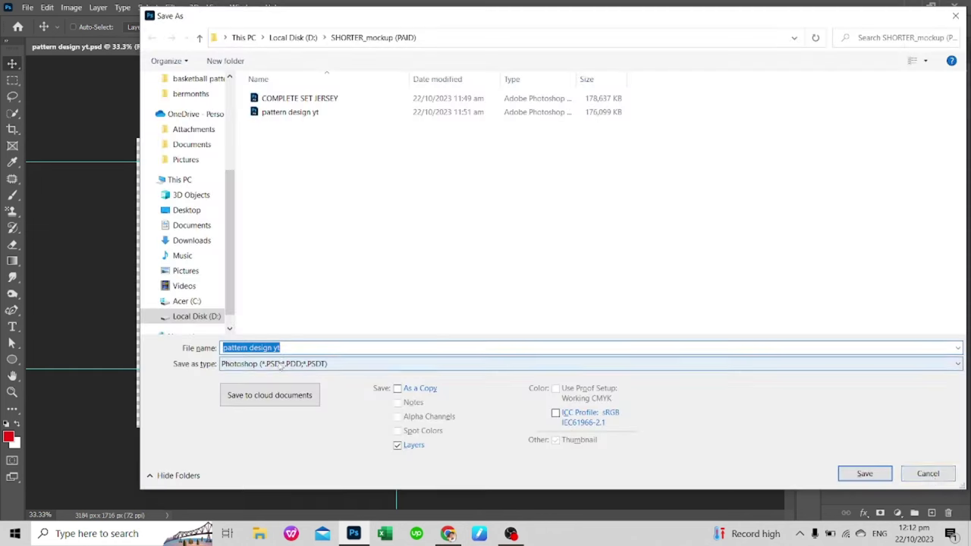
key("Escape")
double_click(873, 175)
key("Escape")
key("ctrl+shift+s")
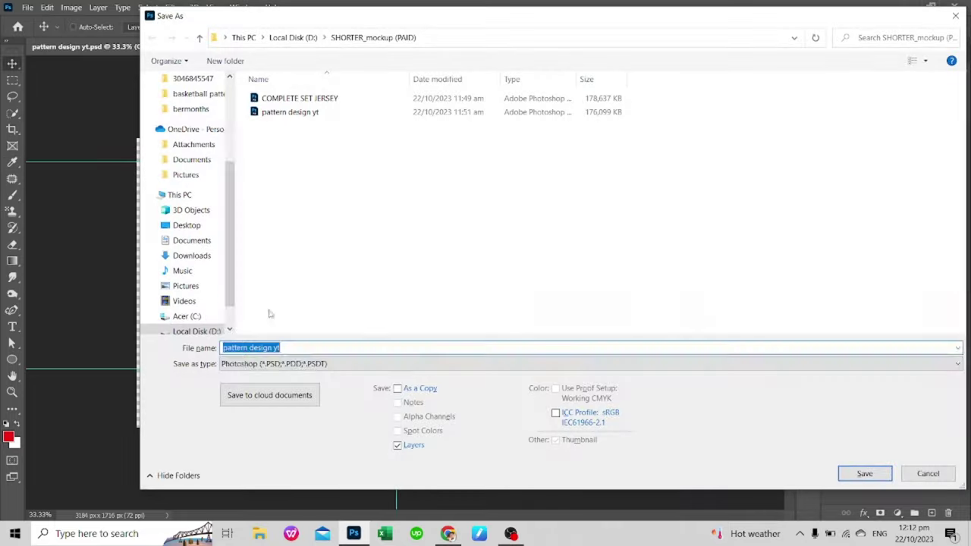
left_click(279, 118)
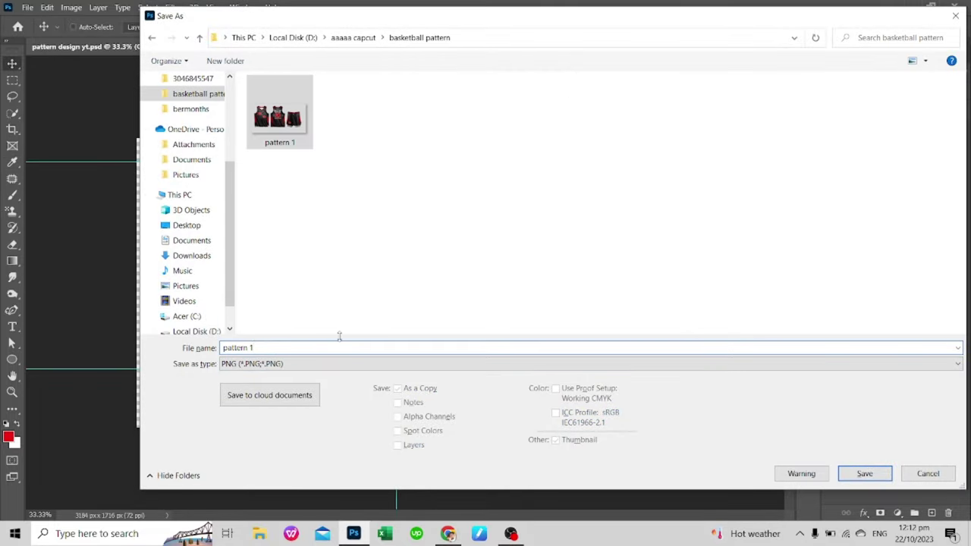
key("Return")
key("Return")
Step: Close pattern2.psd without saving and close pattern2 shorts.psd
key("ctrl+w")
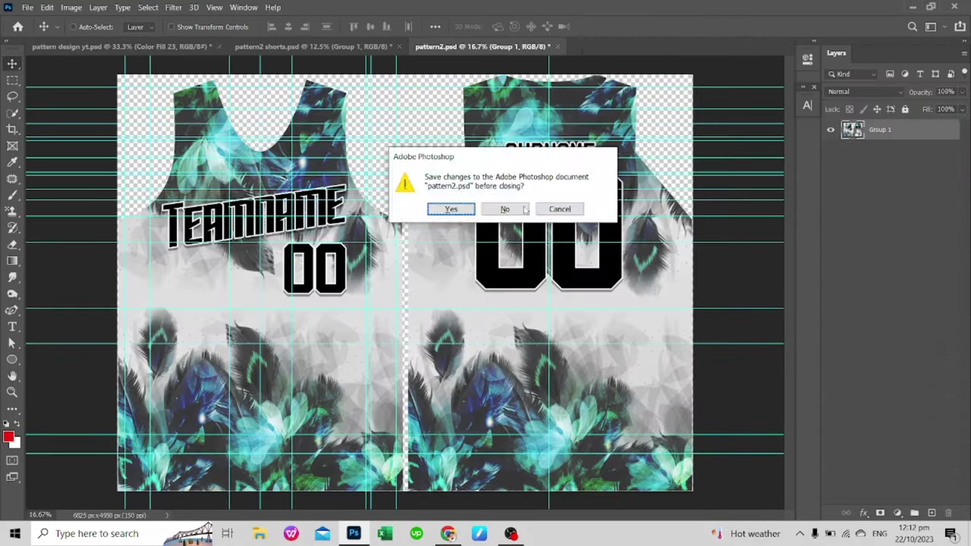
key("n")
key("ctrl+w")
Step: Discard the pattern2 changes, open the pattern3 files and select the three jersey groups
key("n")
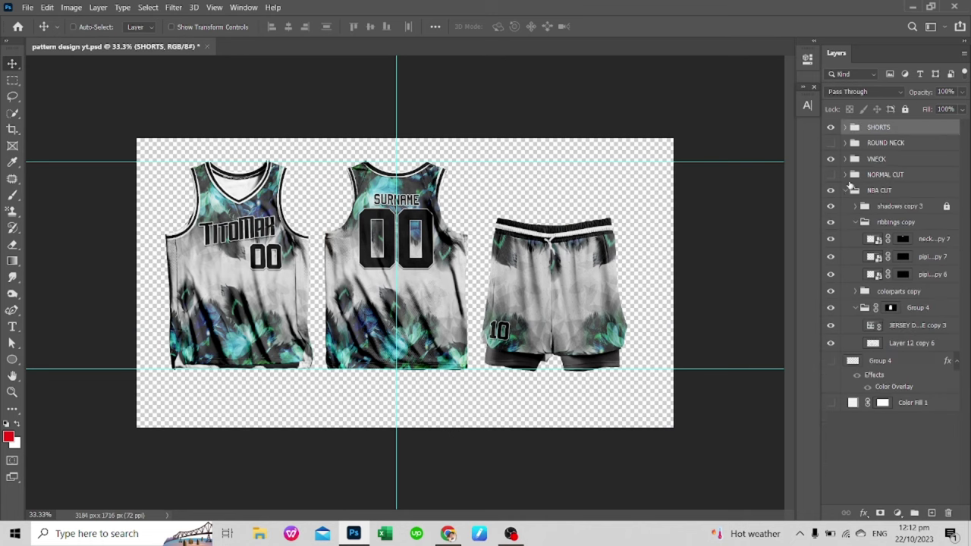
key("ctrl+o")
double_click(304, 193)
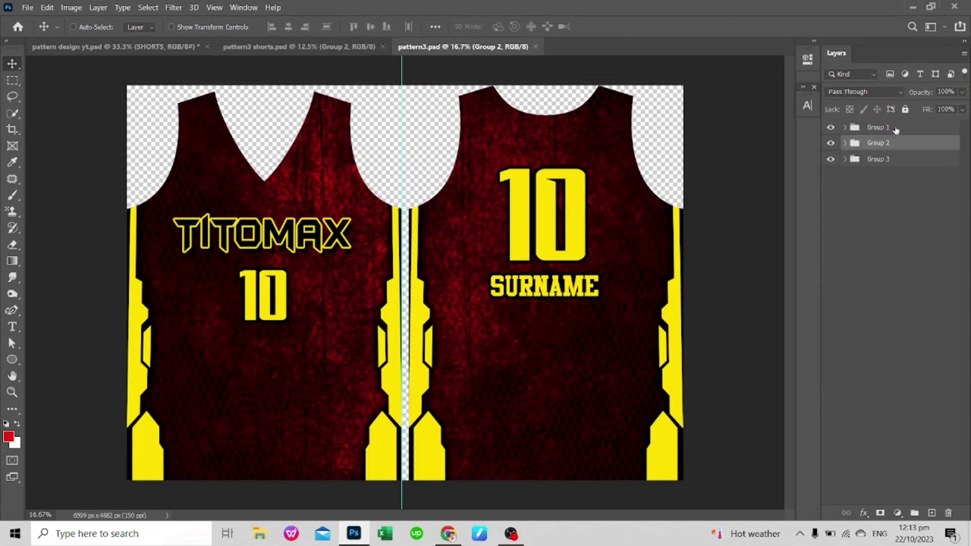
left_click(896, 128)
left_click(880, 158, "shift")
right_click(880, 159)
left_click(856, 120)
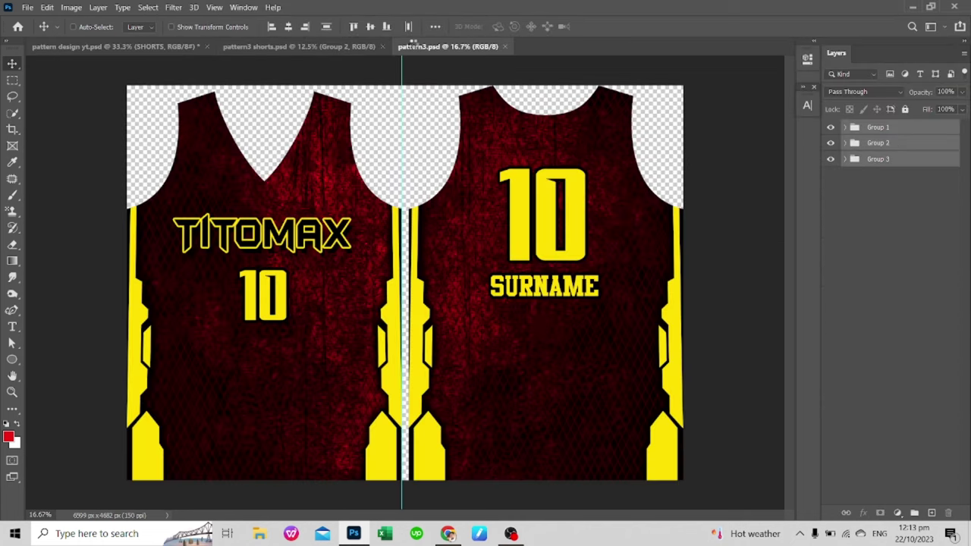
left_click_drag(353, 59, 334, 53)
left_click(299, 46)
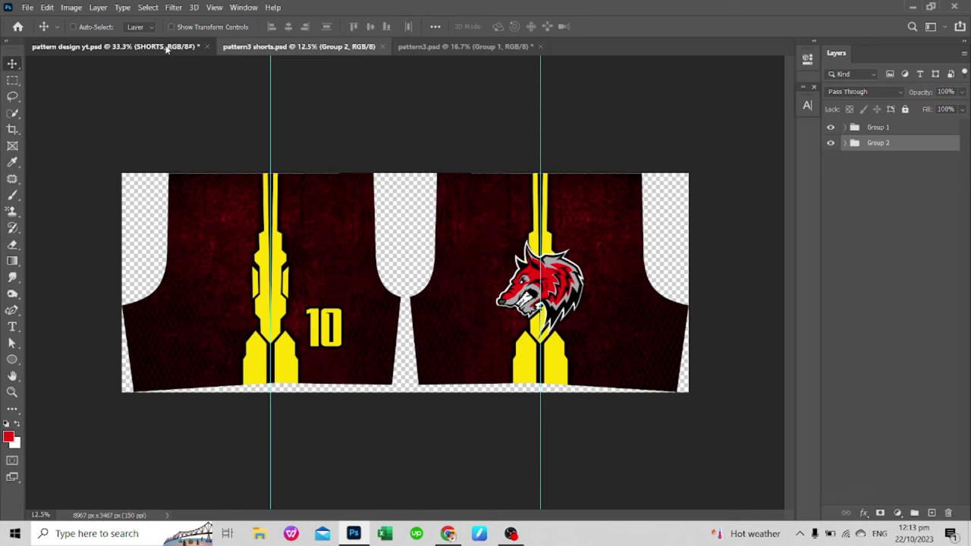
left_click(167, 46)
Step: Drag the pattern3 jersey artwork into the jersey design smart object's FRONT group
double_click(861, 325)
left_click(493, 47)
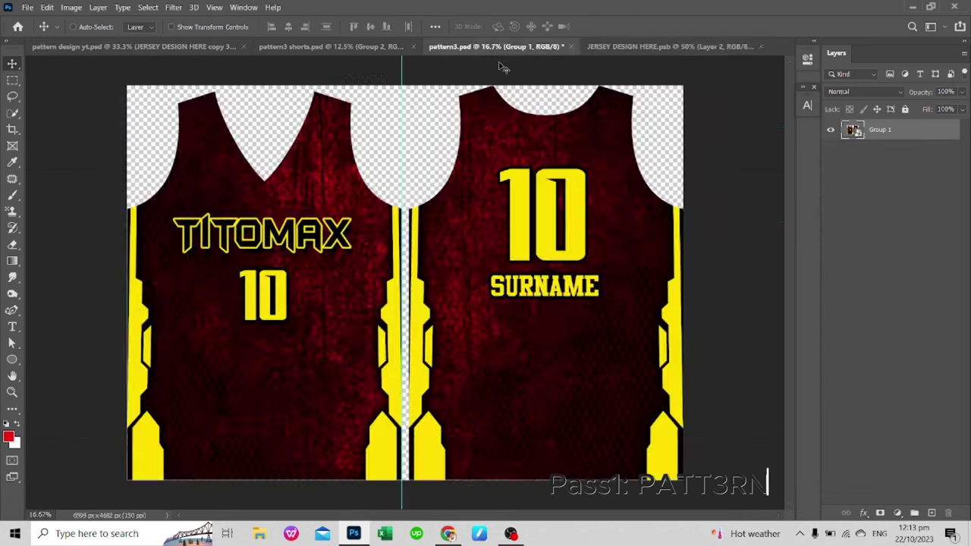
left_click_drag(500, 67, 521, 213)
left_click_drag(892, 195, 893, 199)
Step: Scale the pattern3 artwork to fit the FRONT panel and duplicate it onto the BACK panel
key("ctrl+t")
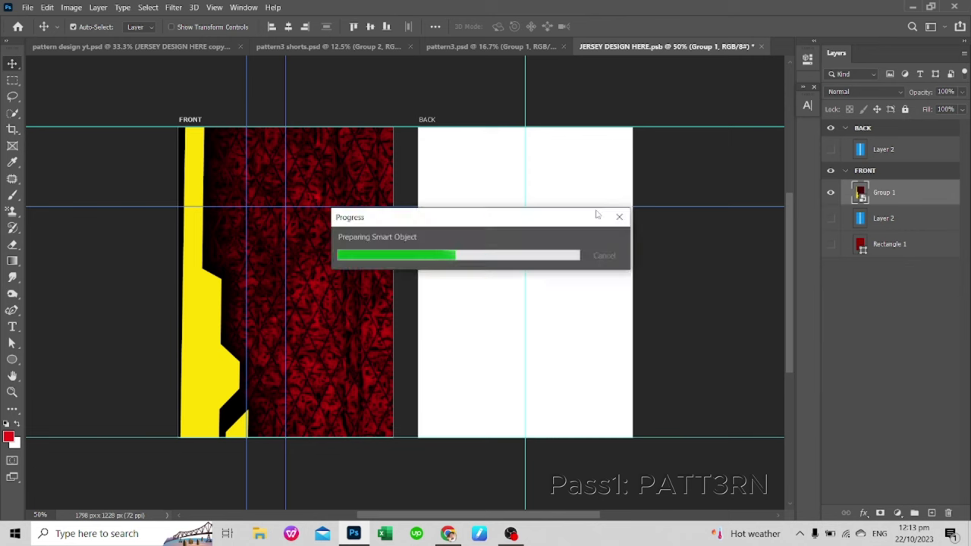
key("ctrl+minus")
mouse_move(596, 213)
left_mouse_down()
mouse_move(511, 222)
mouse_move(497, 210)
left_mouse_up()
left_click_drag(574, 177, 553, 171)
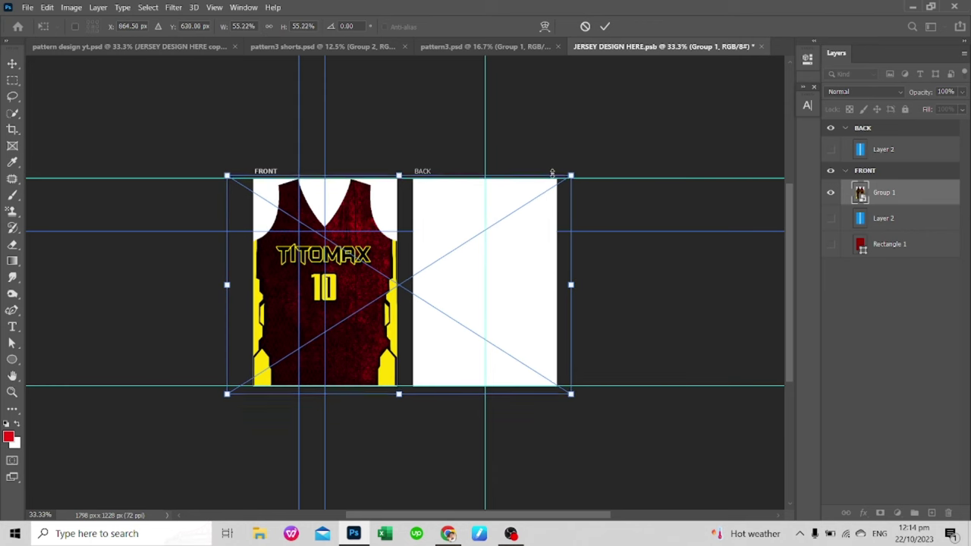
key("Return")
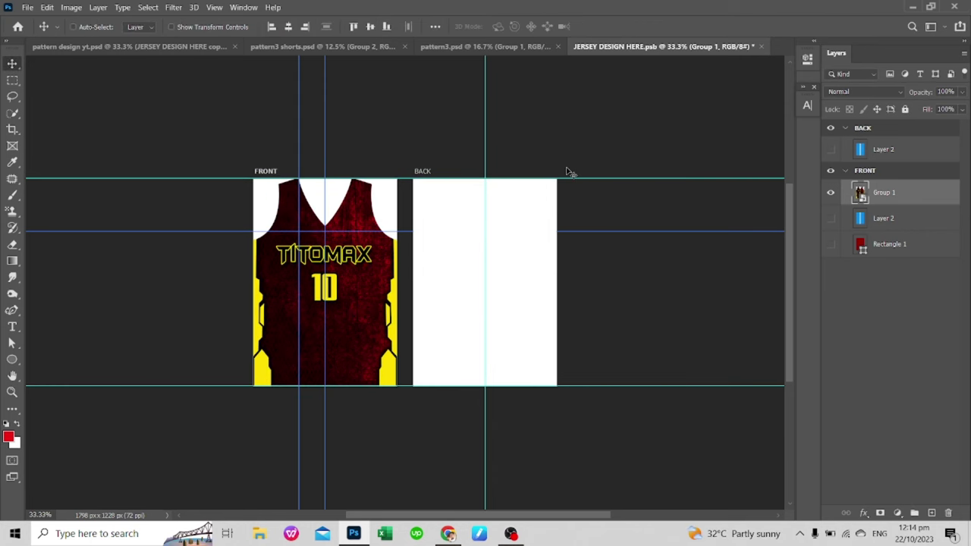
key("ctrl+plus")
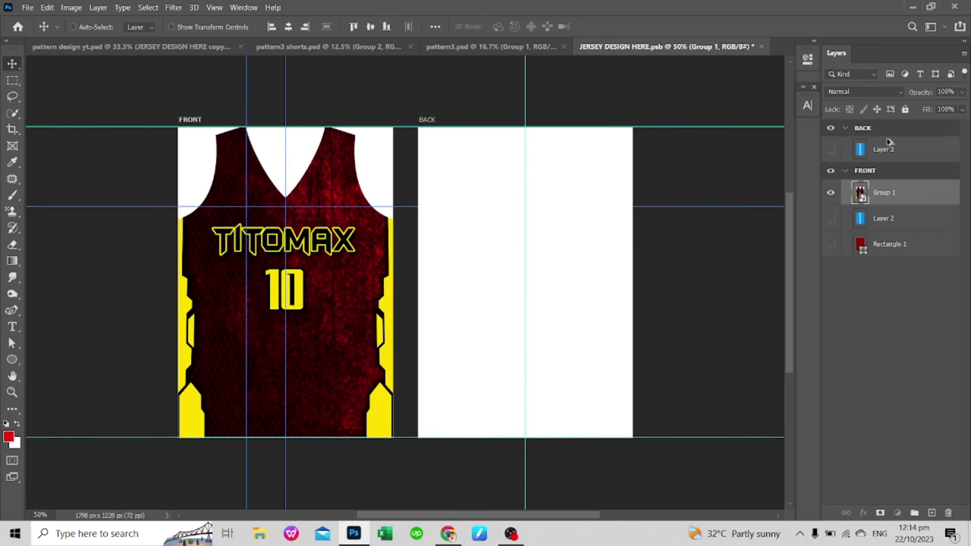
left_click_drag(437, 271, 463, 265)
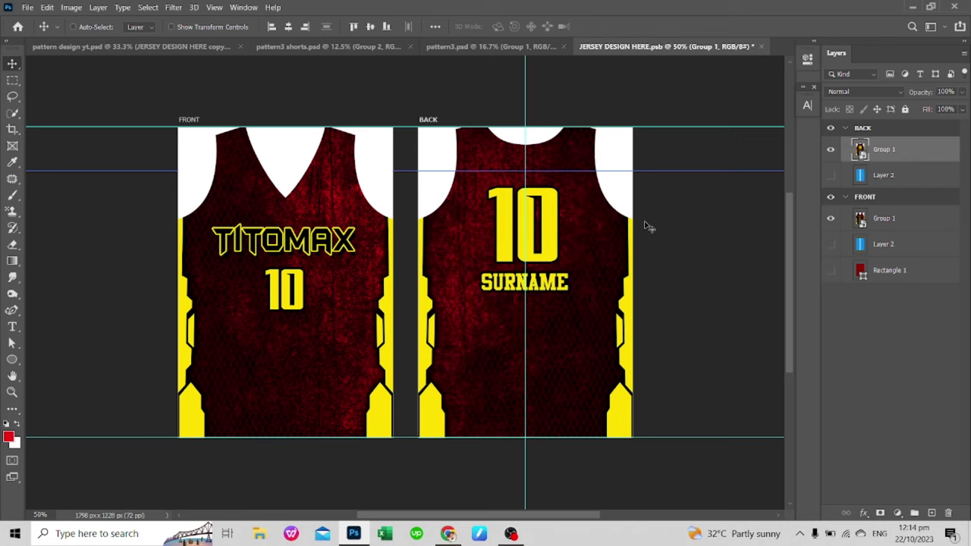
Step: In the Group 1 smart object, transform Layer 2 and clip the red texture layers above it
double_click(859, 150)
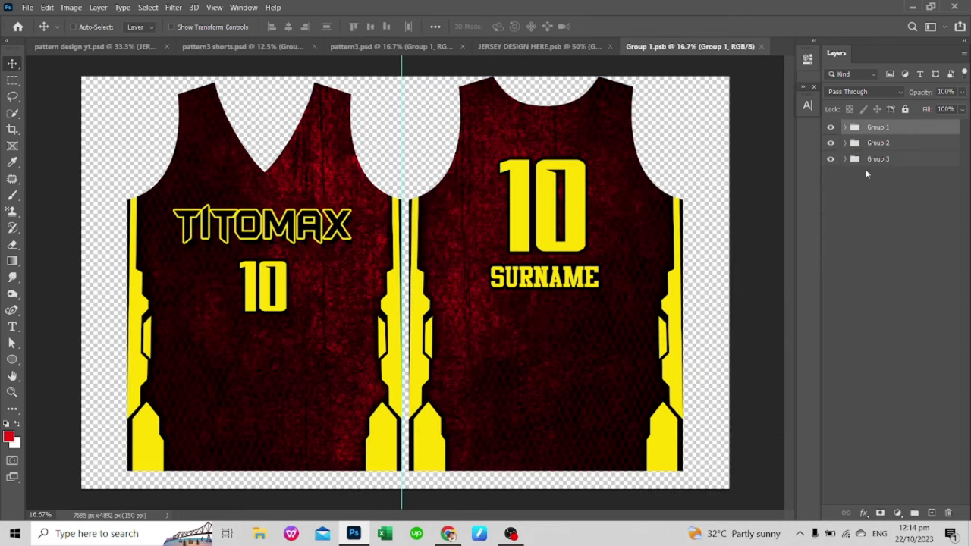
left_click(905, 325)
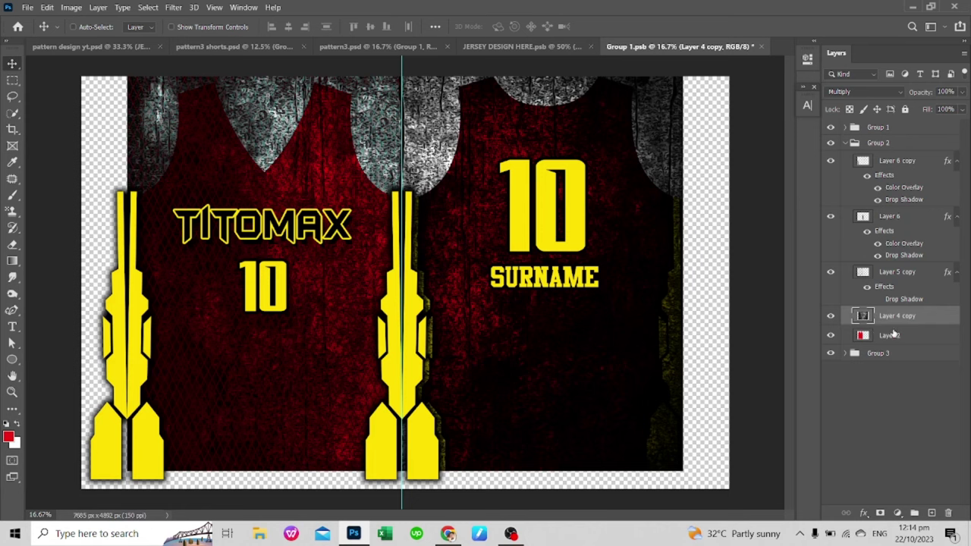
left_click(885, 338)
key("ctrl+t")
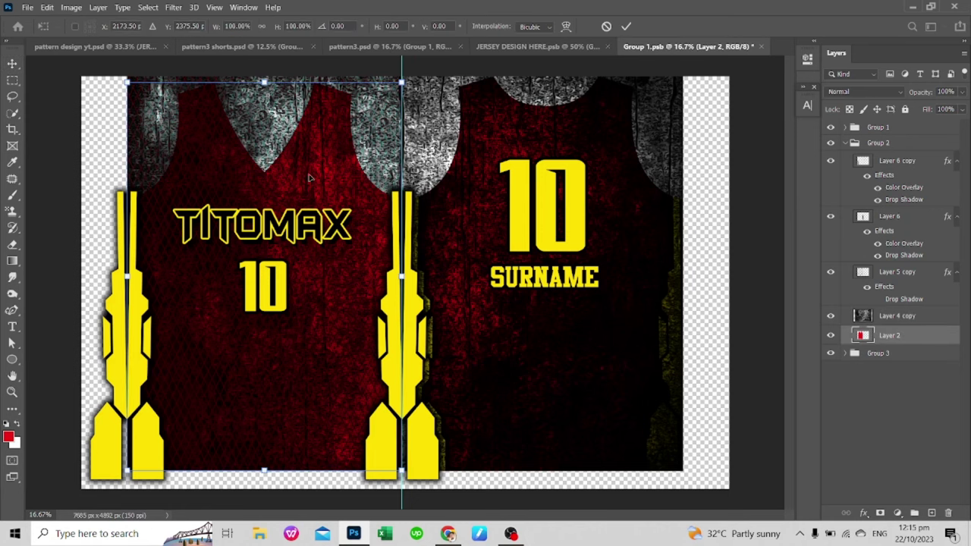
key("Return")
key("ctrl+alt+g")
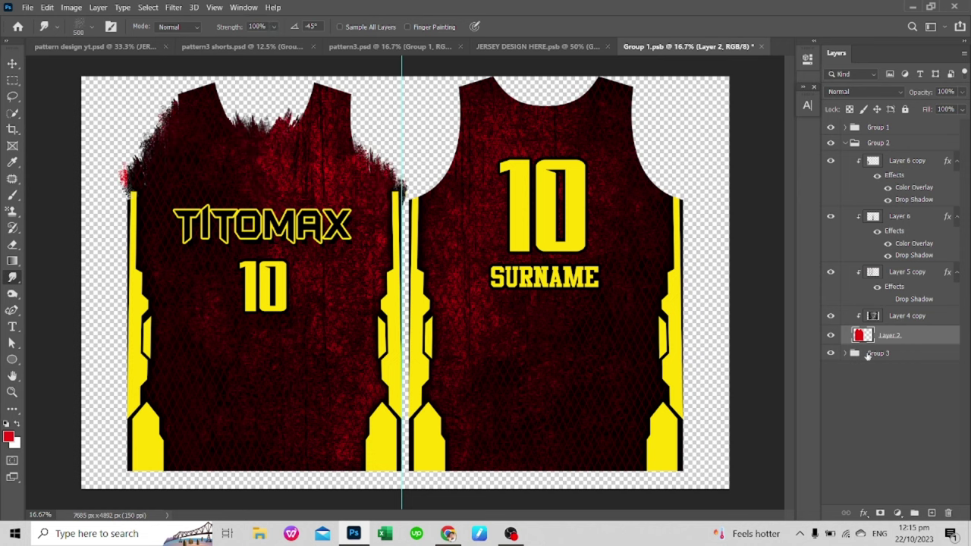
left_click(845, 354)
left_click(889, 495)
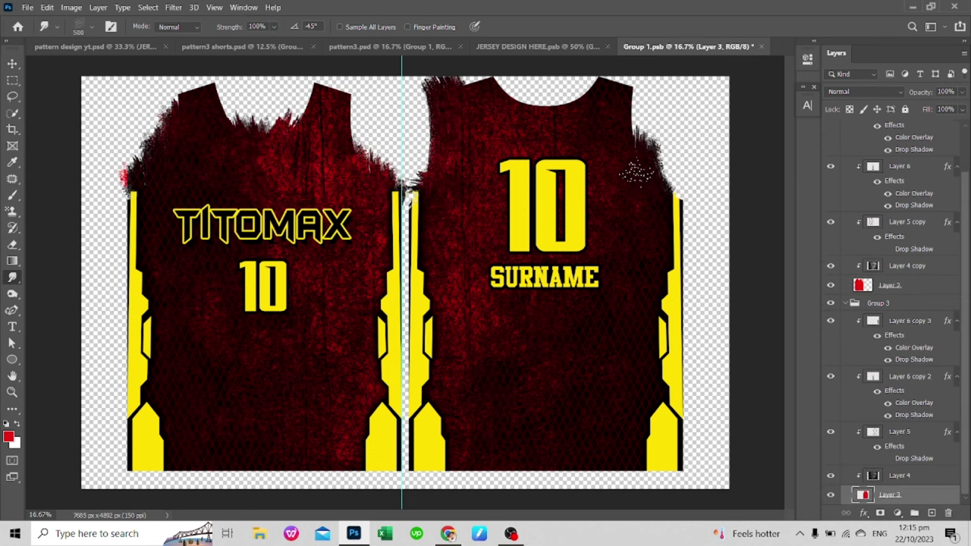
Step: Enlarge the jersey artwork to 99.46% in JERSEY DESIGN HERE and save the template
left_click(515, 46)
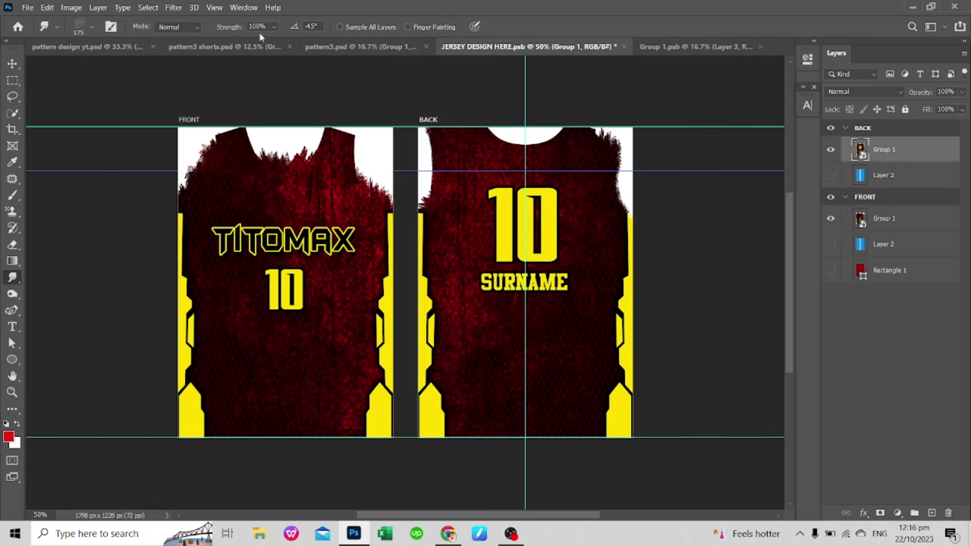
left_click(95, 47)
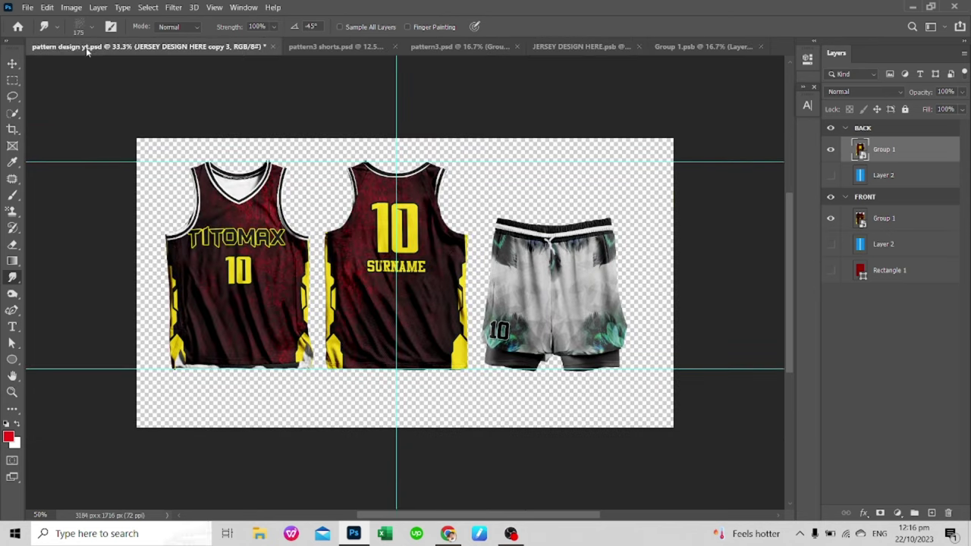
left_click(580, 47)
key("ctrl+t")
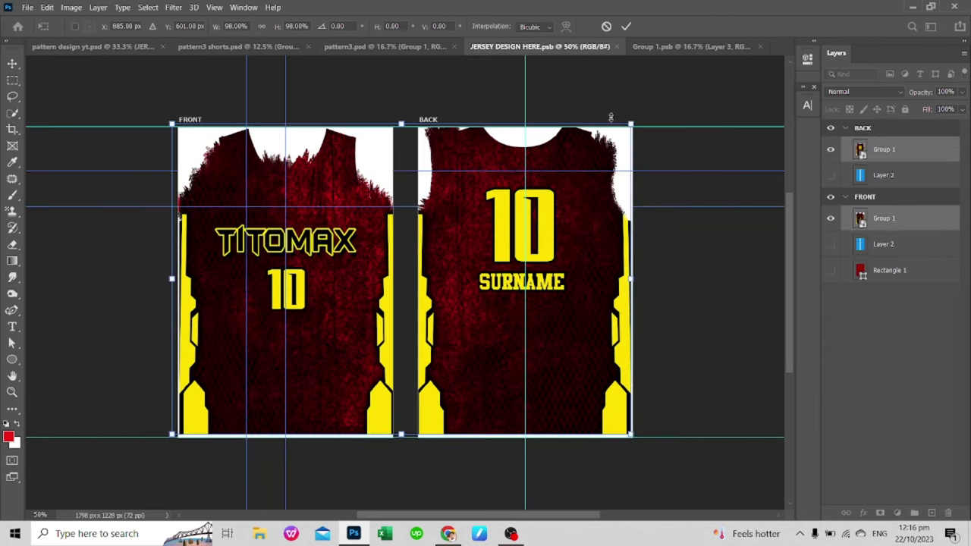
left_click_drag(630, 435, 635, 438)
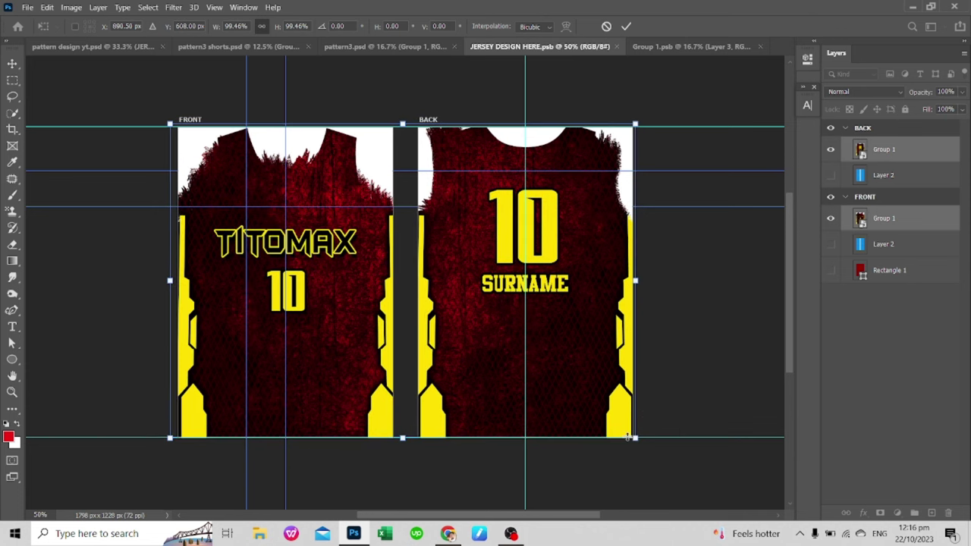
key("ctrl+s")
key("Return")
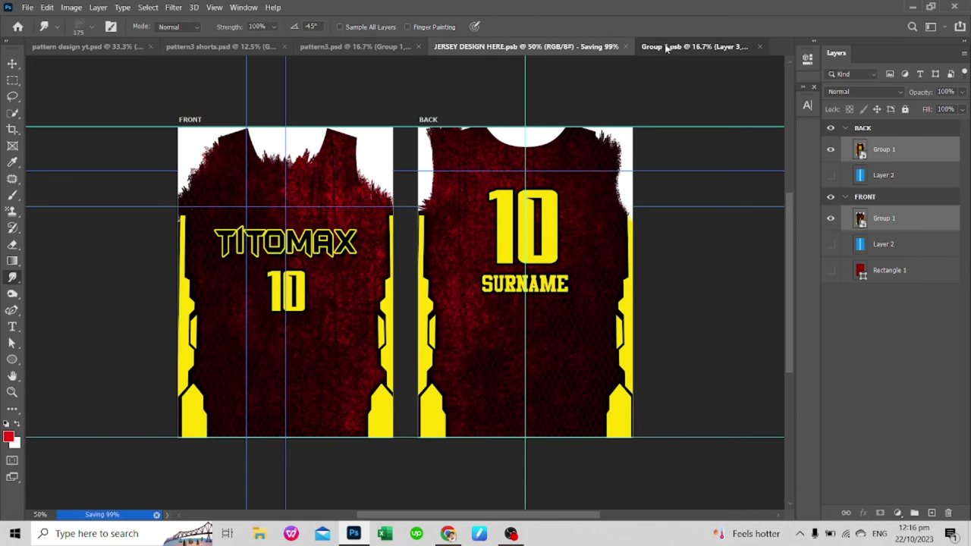
Step: Shrink the Titomax text layer in Group 1.psb to 81.5% and save it
left_click(683, 47)
left_click(544, 277, "ctrl")
left_click(261, 223, "ctrl")
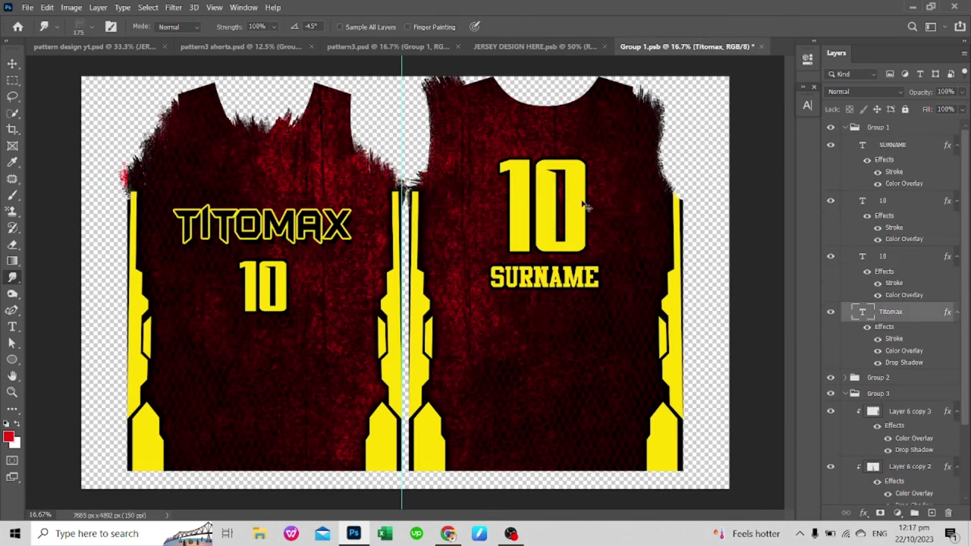
key("ctrl+t")
left_click_drag(352, 206, 330, 205)
key("Return")
key("ctrl+s")
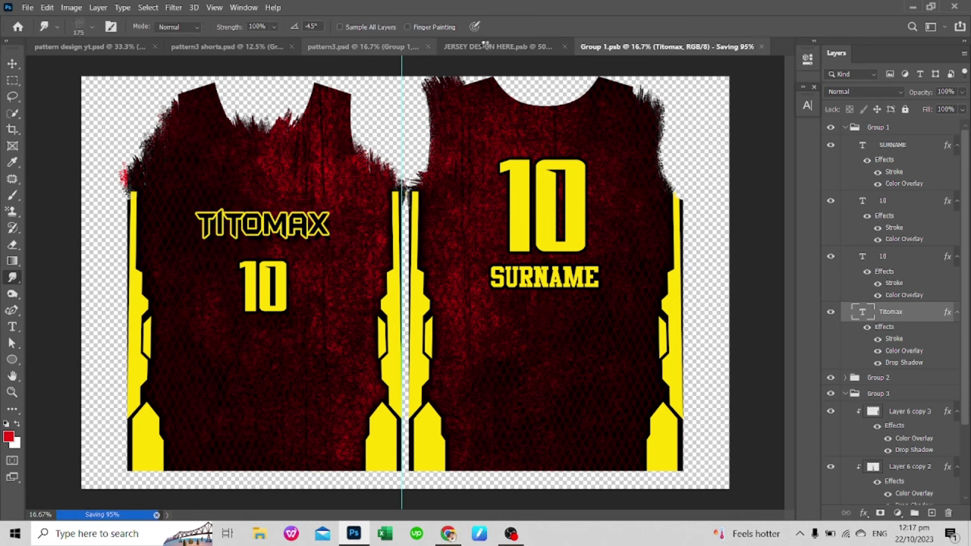
Step: Save the JERSEY DESIGN HERE template so the pattern design yt mockup refreshes
left_click(542, 47)
key("ctrl+s")
left_click(114, 46)
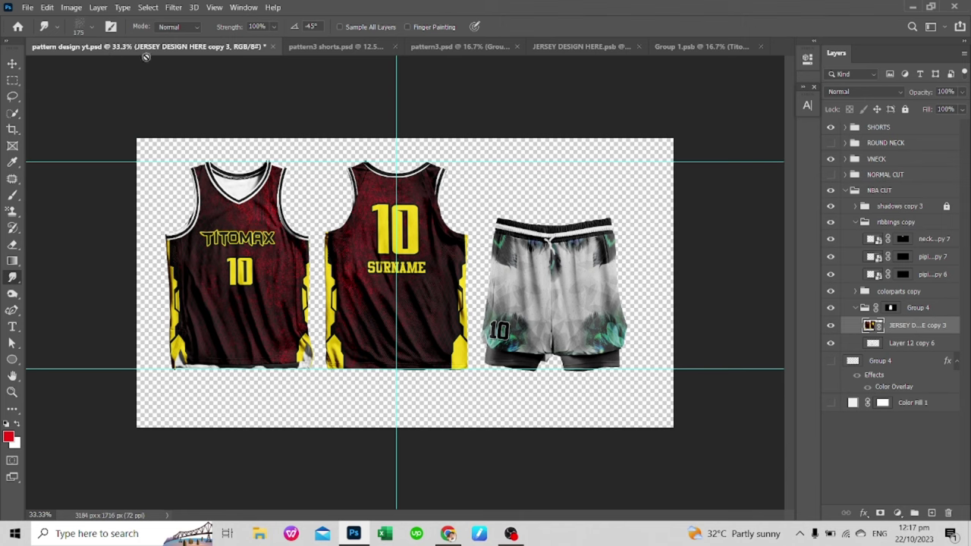
left_click(568, 47)
key("ctrl+t")
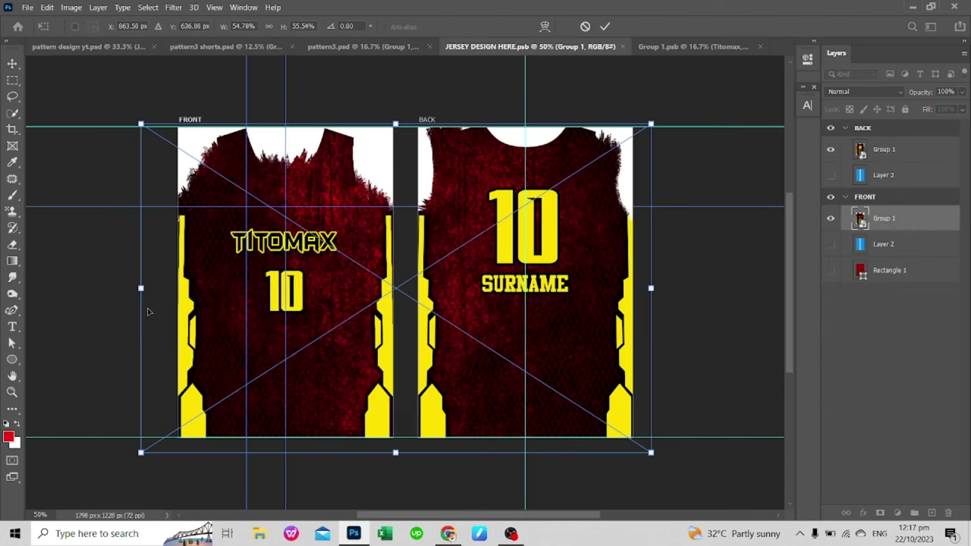
key("Return")
key("i")
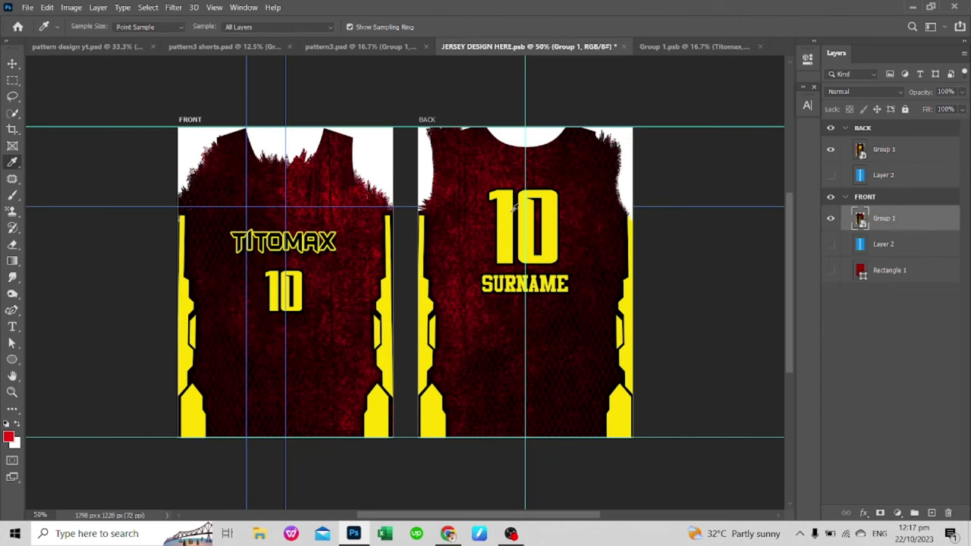
left_click(142, 45)
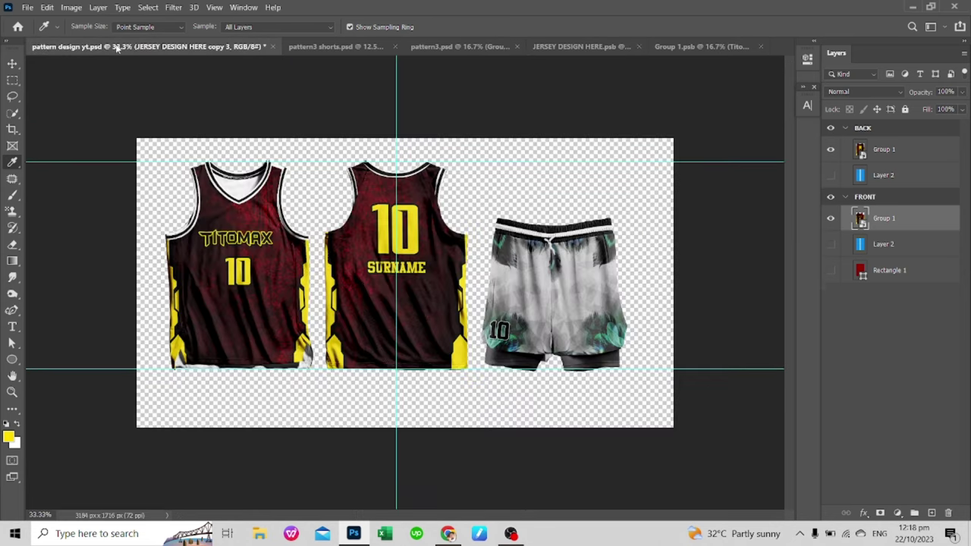
Step: Add a yellow Solid Color fill to the Rectangle 1 trim smart object and save it
double_click(871, 256)
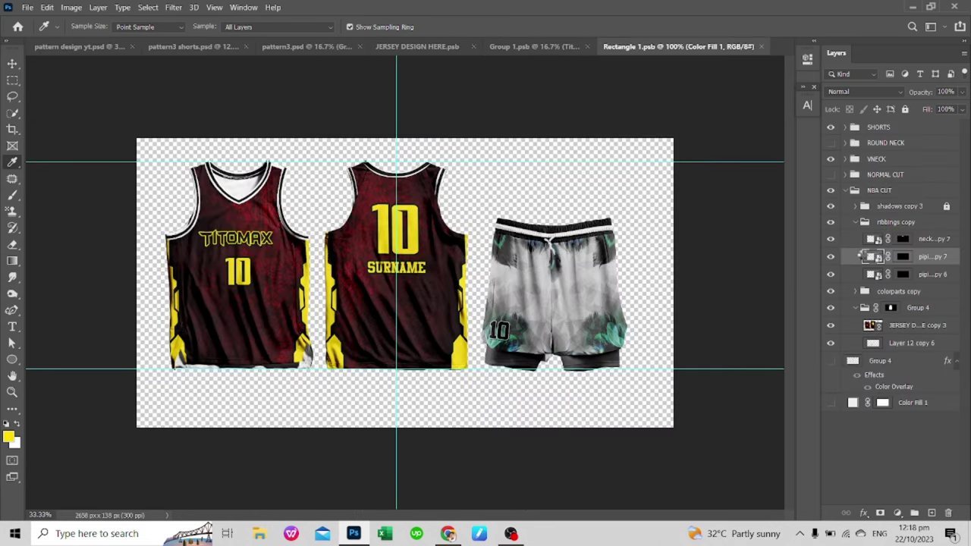
left_click(897, 513)
key("Return")
key("ctrl+s")
key("ctrl+w")
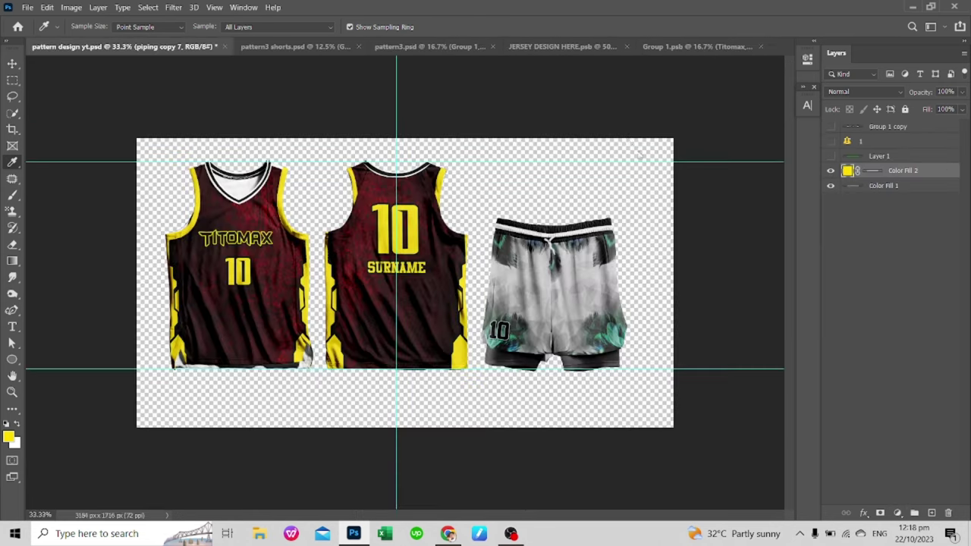
Step: Turn Color Fill 2 in the Rectangle 1 copy 2 trim yellow and save it
double_click(873, 238)
double_click(848, 127)
left_click(888, 290)
key("ctrl+s")
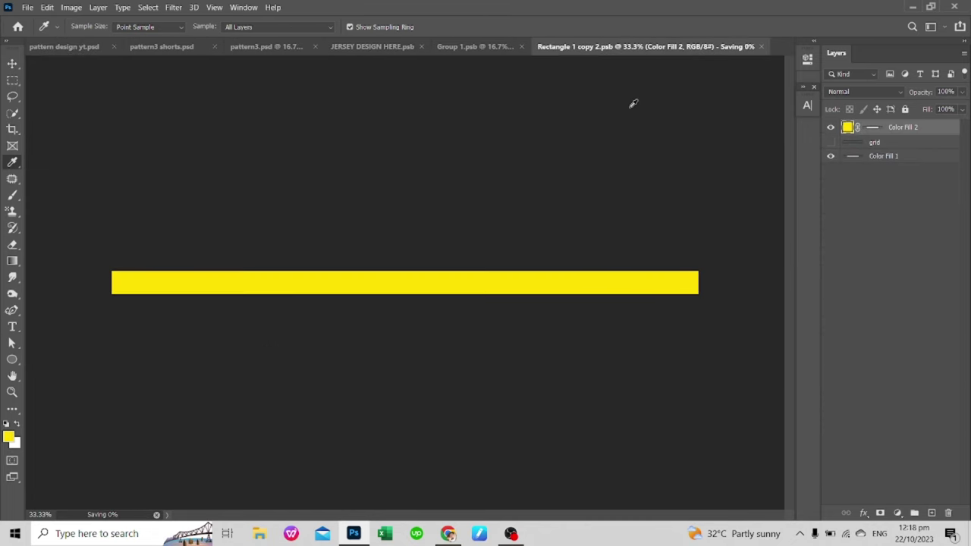
key("ctrl+w")
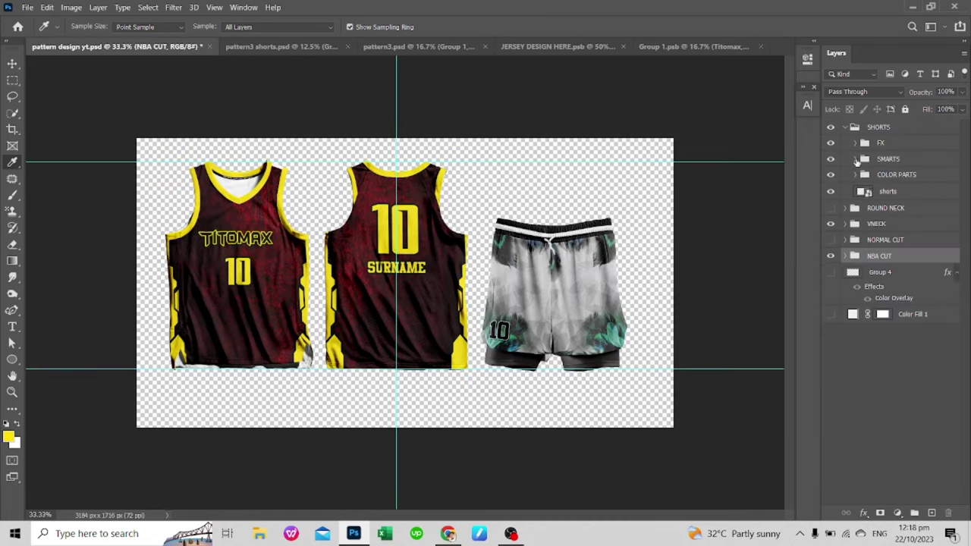
Step: Give the Rectangle 11 shorts waistband a yellow fill and save it
left_click(857, 159)
double_click(878, 210)
left_click(898, 512)
left_click(889, 290)
key("Return")
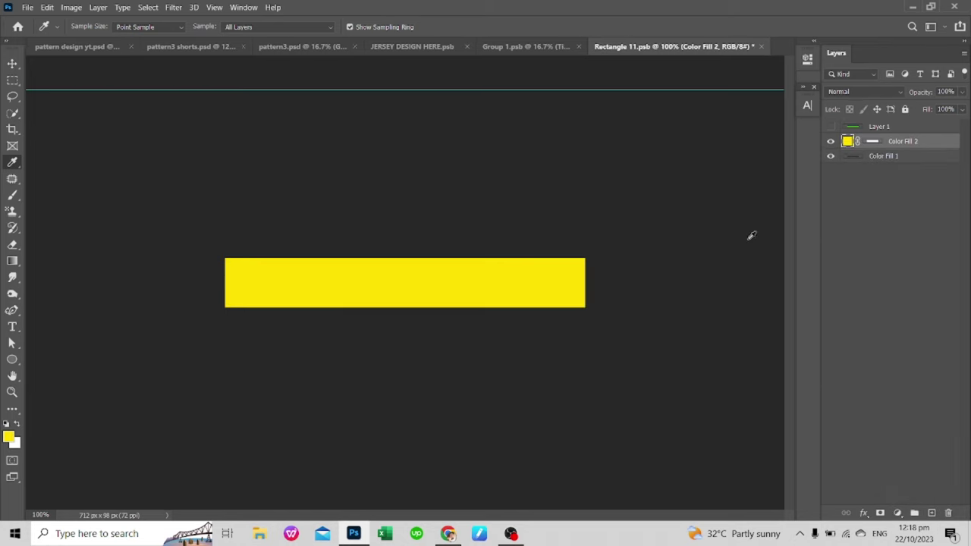
key("ctrl+w")
Step: Set Color Fill 23 to white and open SHORTS DESIGN HERE.psb
double_click(873, 175)
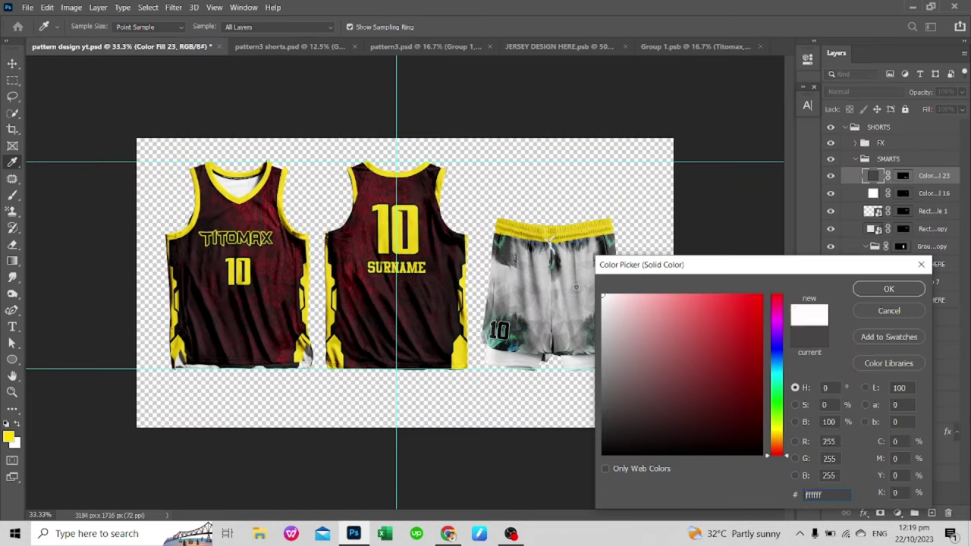
left_click(887, 288)
double_click(880, 264)
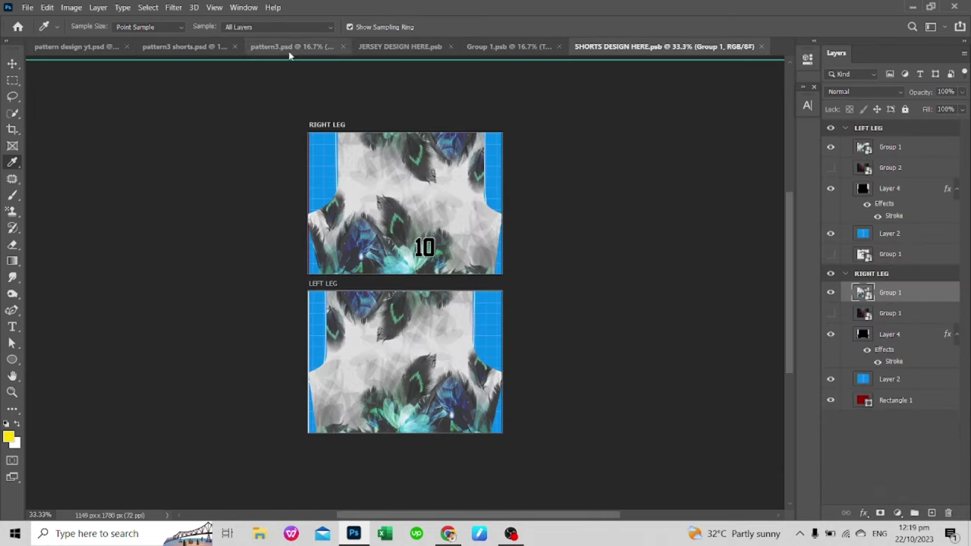
Step: Close Group 1.psb and JERSEY DESIGN HERE, and convert the pattern3 shorts artwork to a smart object
key("ctrl+Tab")
key("ctrl+shift+Tab")
left_click(614, 50)
key("ctrl+w")
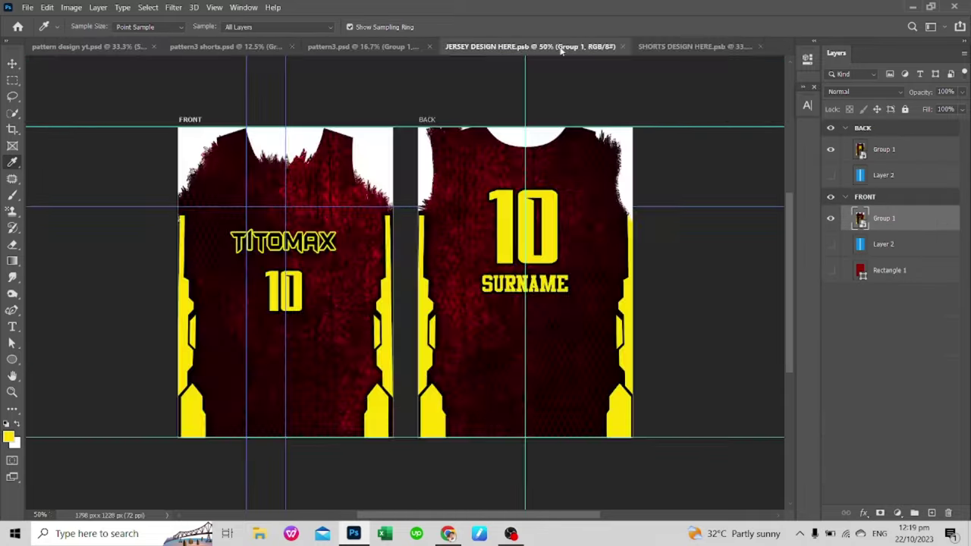
key("ctrl+w")
key("ctrl+shift+Tab")
right_click(921, 146)
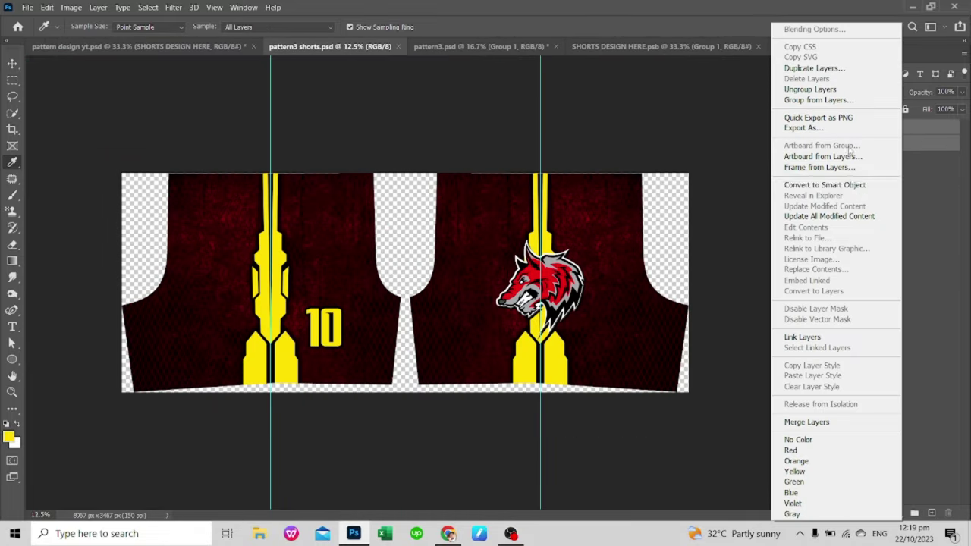
left_click(804, 187)
Step: Place the shorts artwork in RIGHT LEG at about 52% and copy it into LEFT LEG
key("v")
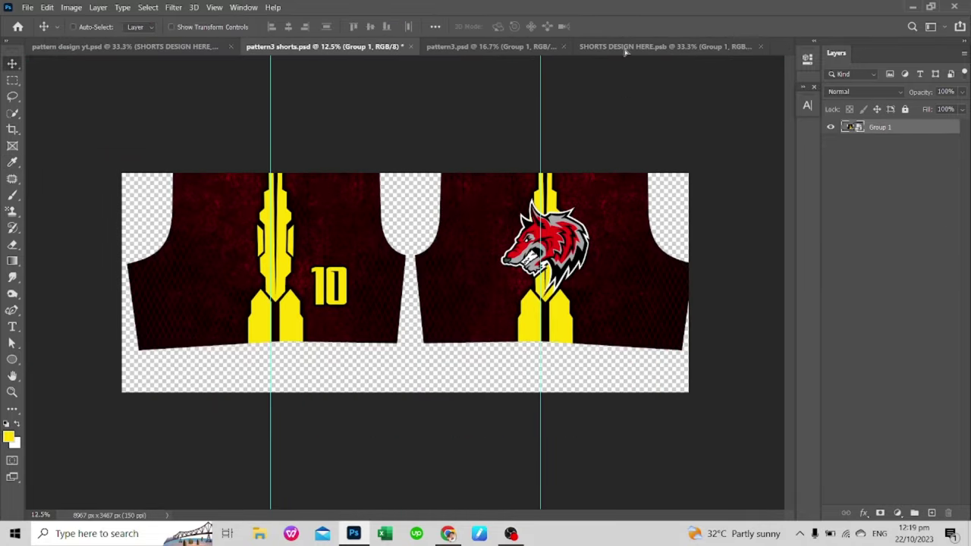
left_click_drag(456, 228, 404, 204)
left_click(831, 147)
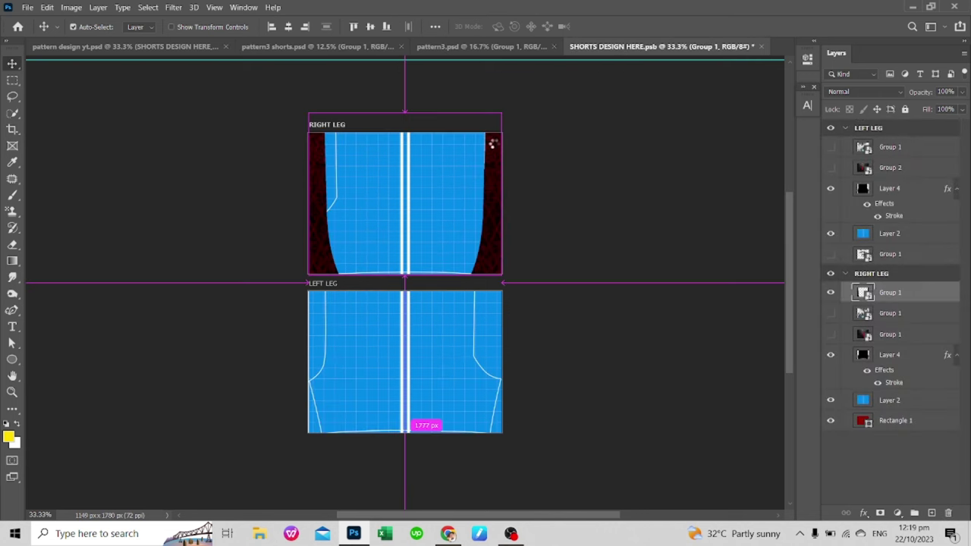
key("ctrl+t")
left_click_drag(782, 432, 536, 336)
mouse_move(468, 194)
left_mouse_down()
mouse_move(476, 203)
mouse_move(485, 195)
left_mouse_up()
mouse_move(663, 157)
left_mouse_down()
mouse_move(585, 169)
mouse_move(603, 165)
left_mouse_up()
left_click_drag(538, 210, 565, 218)
left_click_drag(612, 279, 616, 280)
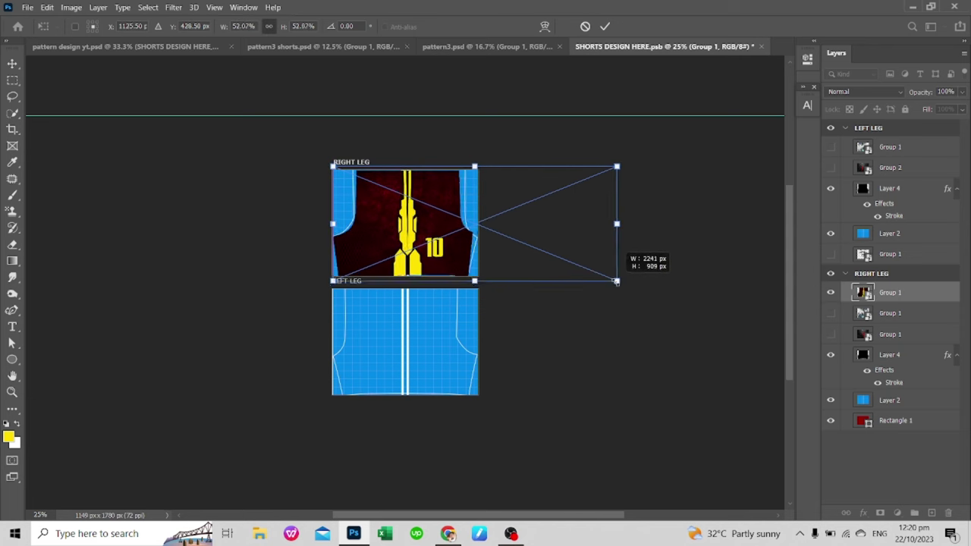
double_click(579, 238)
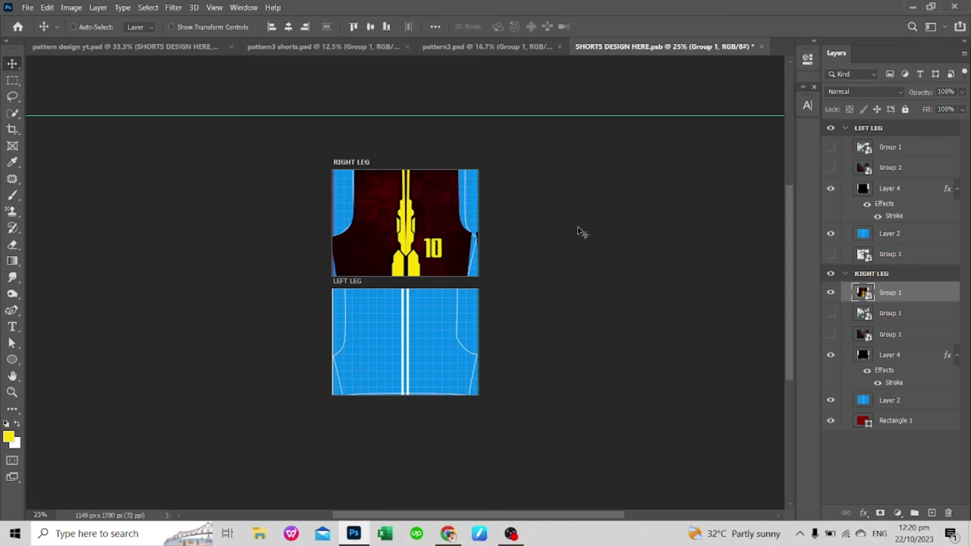
left_click_drag(303, 356, 315, 366)
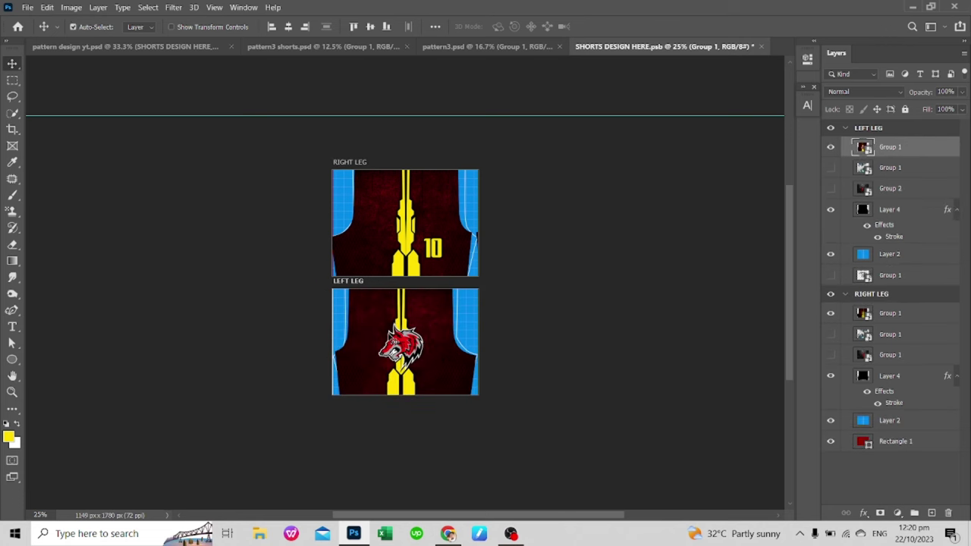
Step: Save a PNG copy of the mockup as 'pattern 2' in the basketball pattern folder
left_click(146, 47)
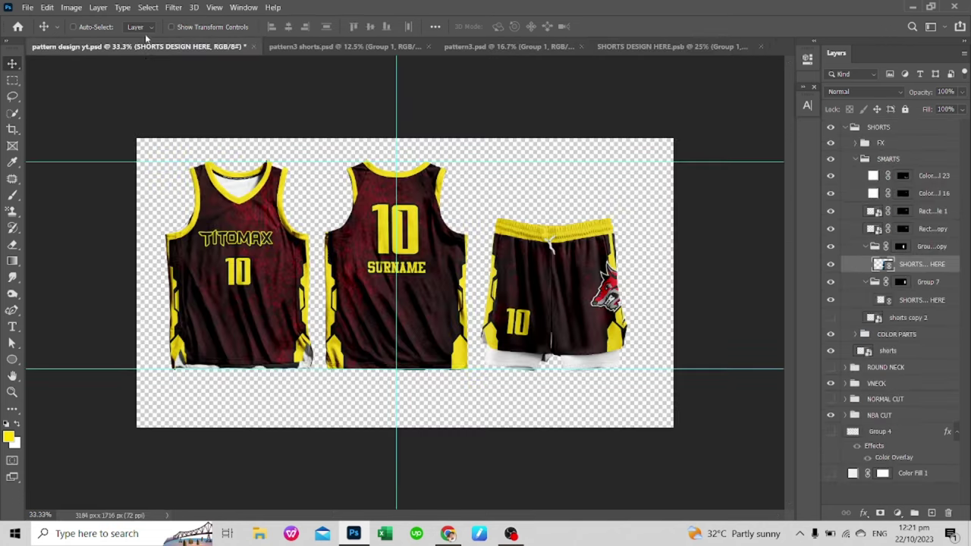
key("shift+ctrl+s")
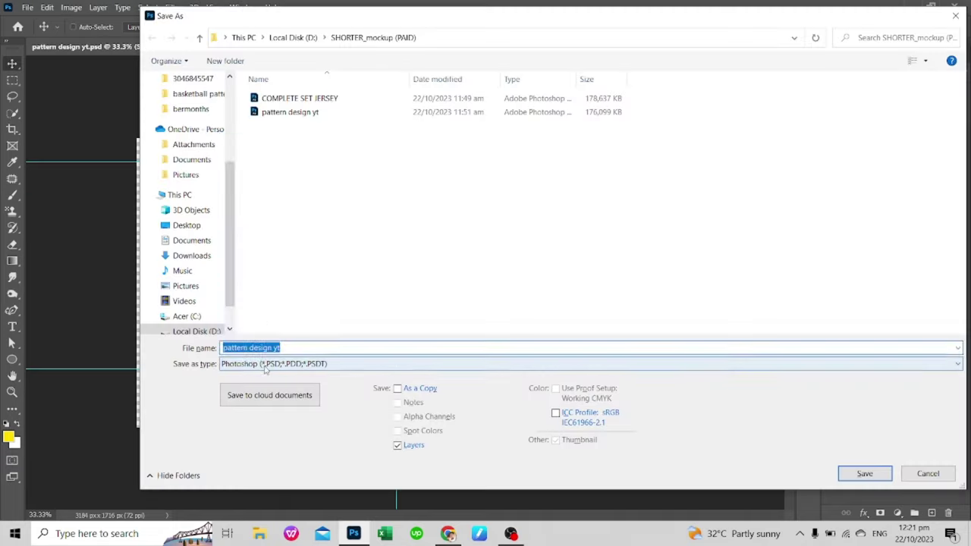
left_click(304, 364)
left_click(251, 311)
left_click(198, 94)
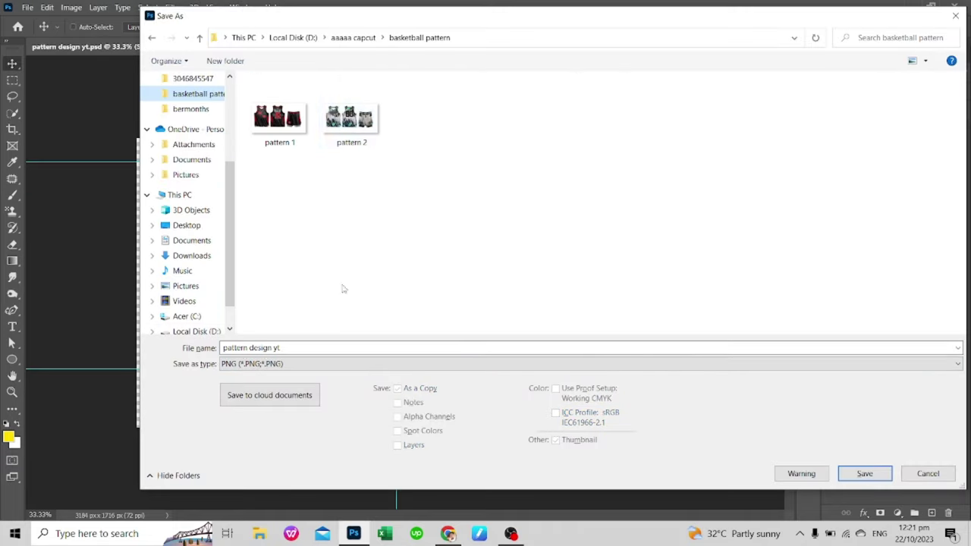
left_click(351, 114)
key("Return")
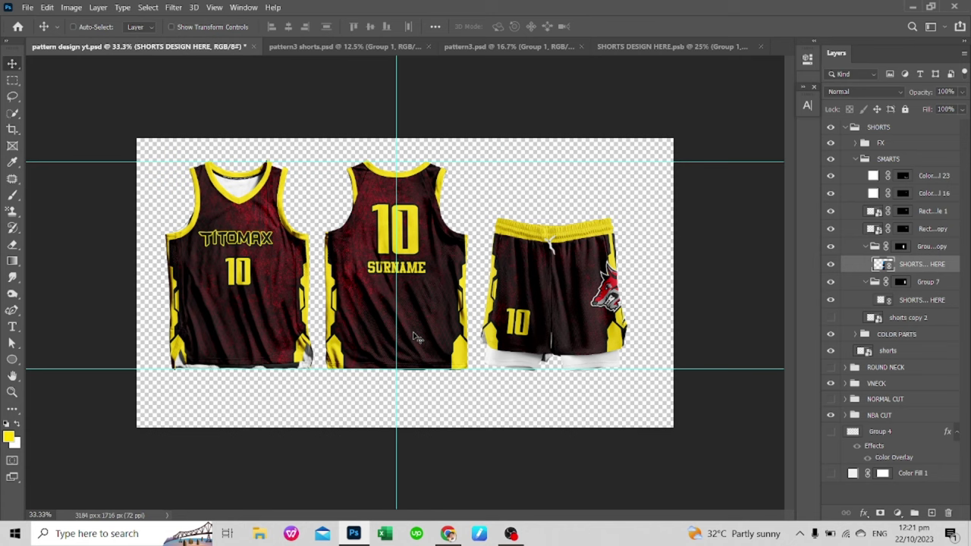
left_click(761, 46)
Step: Close the pattern3 documents without saving and open the pattern4 design files
left_click(582, 47)
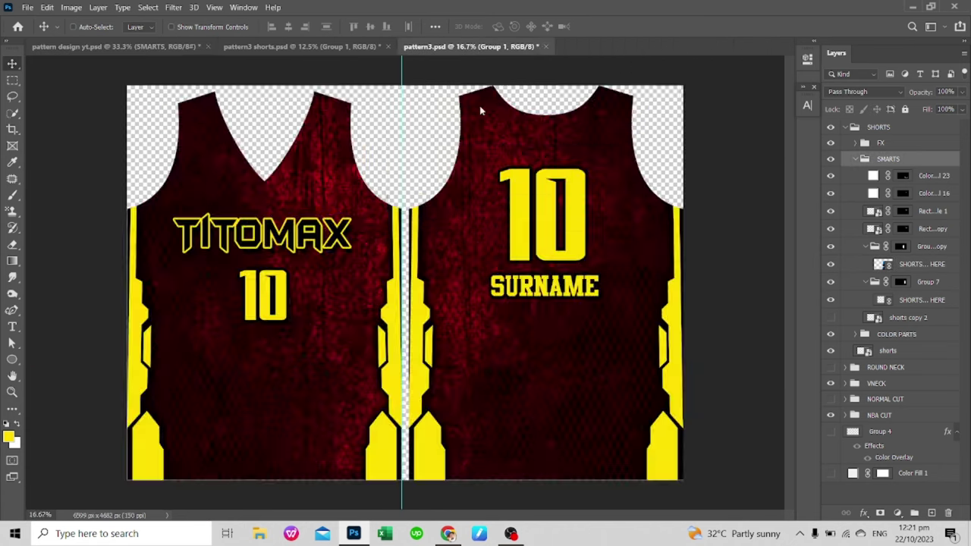
left_click(427, 46)
key("n")
key("ctrl+o")
double_click(284, 209)
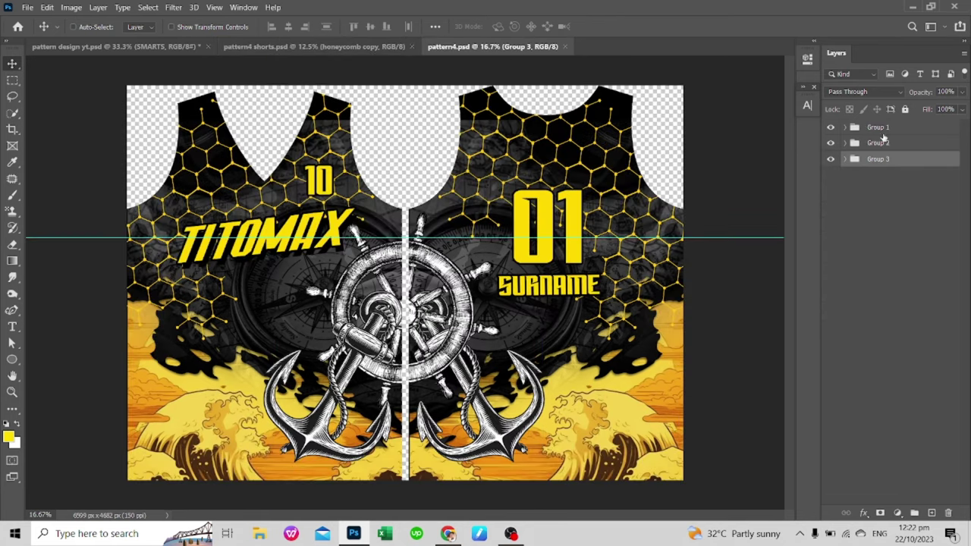
Step: Nudge the TITOMAX text right and merge the three pattern4 groups into one smart object
left_click(845, 126)
left_click(892, 298)
left_click_drag(323, 216, 336, 213)
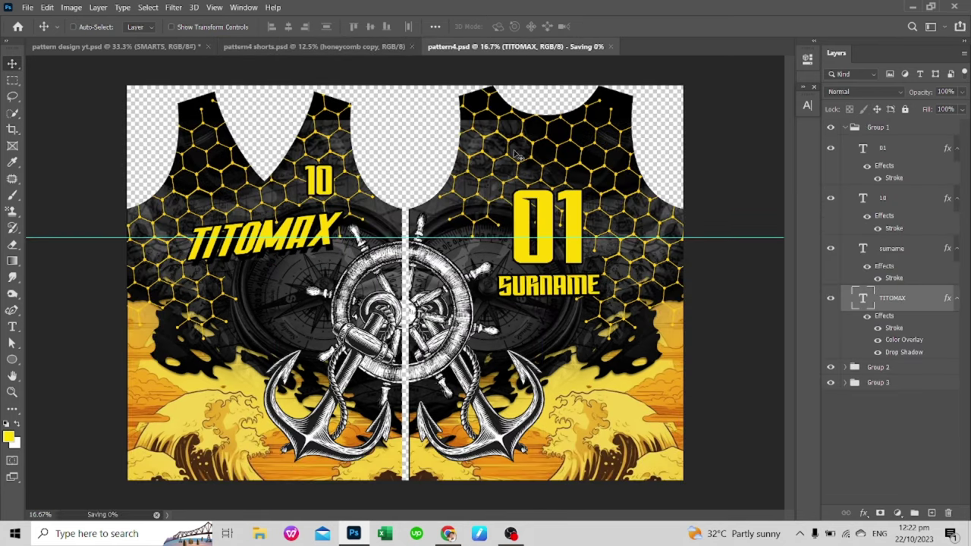
left_click(846, 127)
left_click(878, 159, "shift")
right_click(903, 149)
left_click(808, 112)
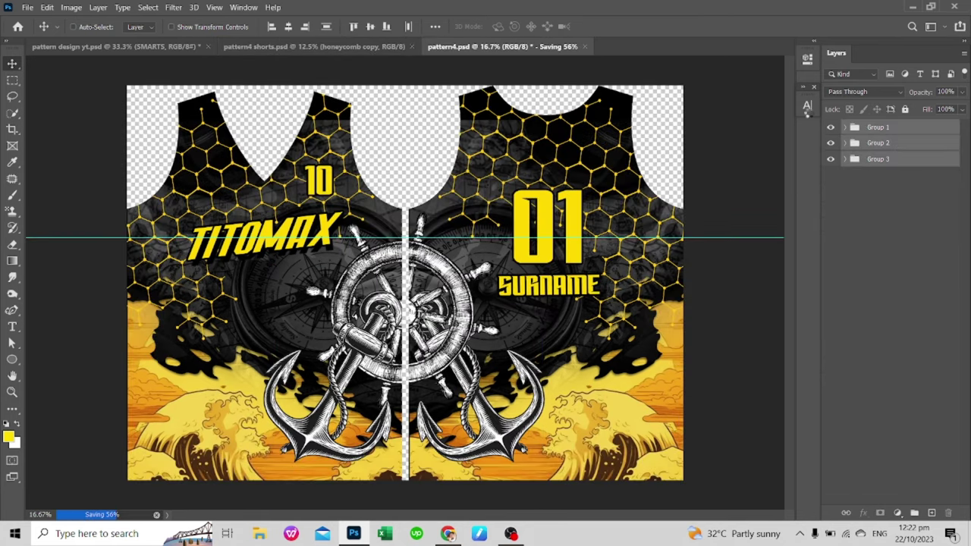
Step: Open the VNECK jersey design smart object and drag the honeycomb design into its FRONT group
left_click(175, 46)
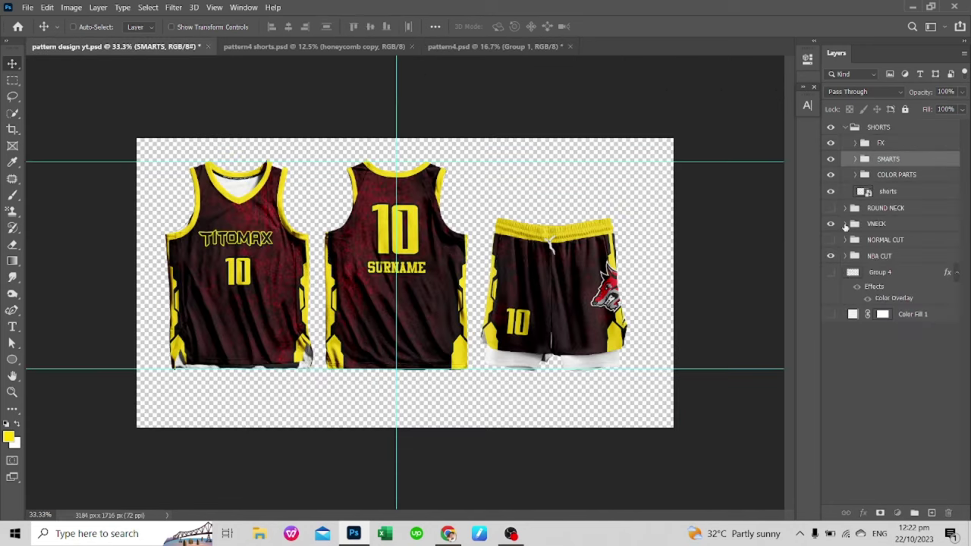
left_click(845, 224)
double_click(865, 247)
left_click(493, 47)
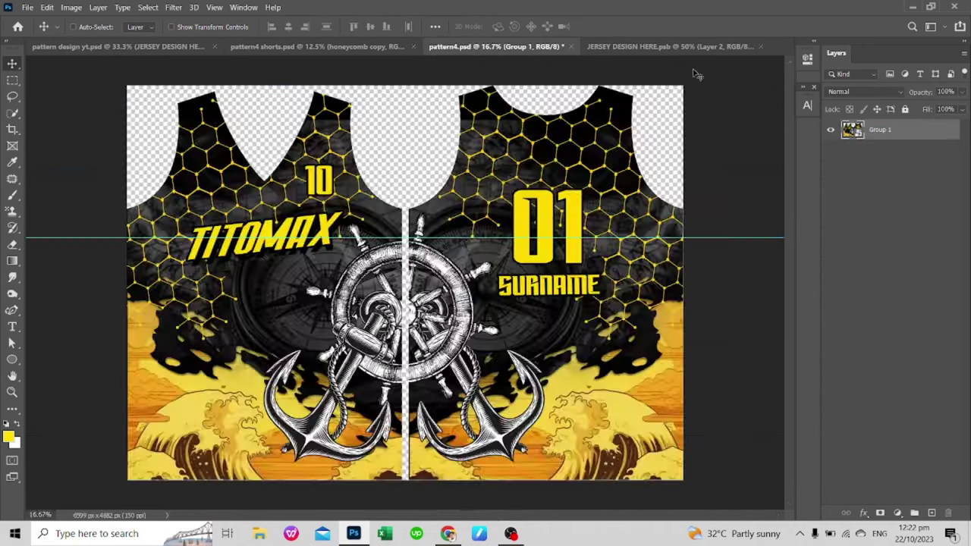
key("ctrl+Tab")
left_click(493, 47)
left_click_drag(455, 190, 607, 141)
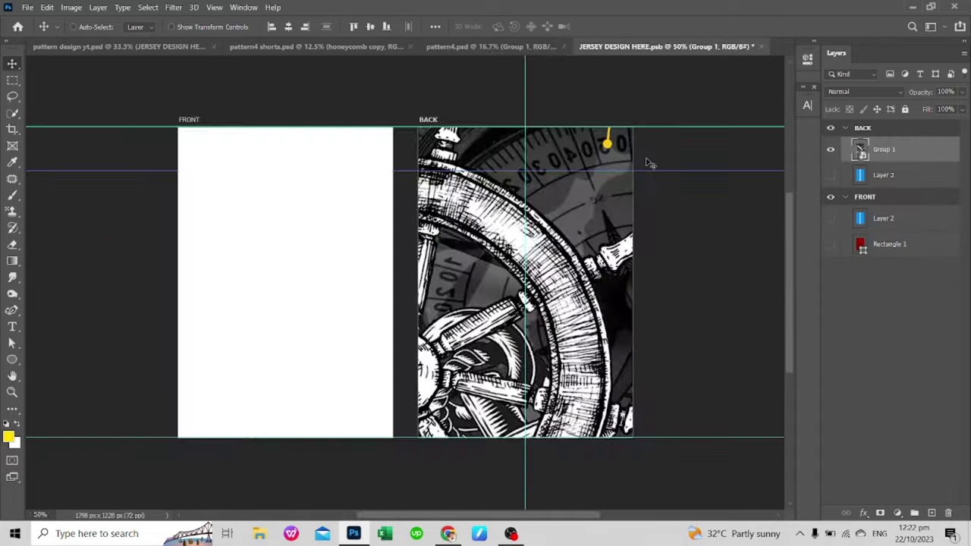
key("ctrl+minus")
key("ctrl+minus")
key("ctrl+minus")
left_click_drag(884, 144, 903, 201)
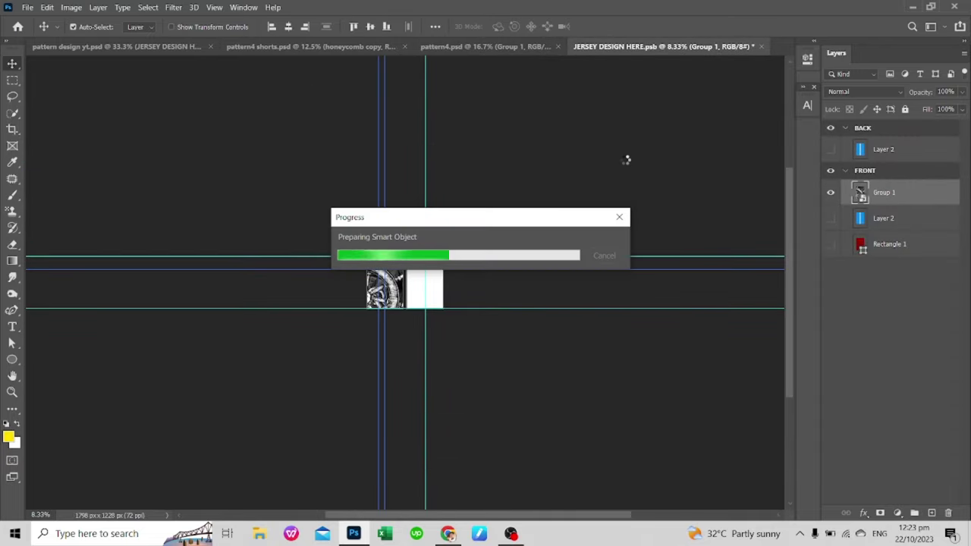
Step: Scale and position the honeycomb design over the FRONT panel and duplicate it onto BACK
key("ctrl+t")
key("ctrl+plus")
key("ctrl+plus")
left_click_drag(545, 167, 496, 188)
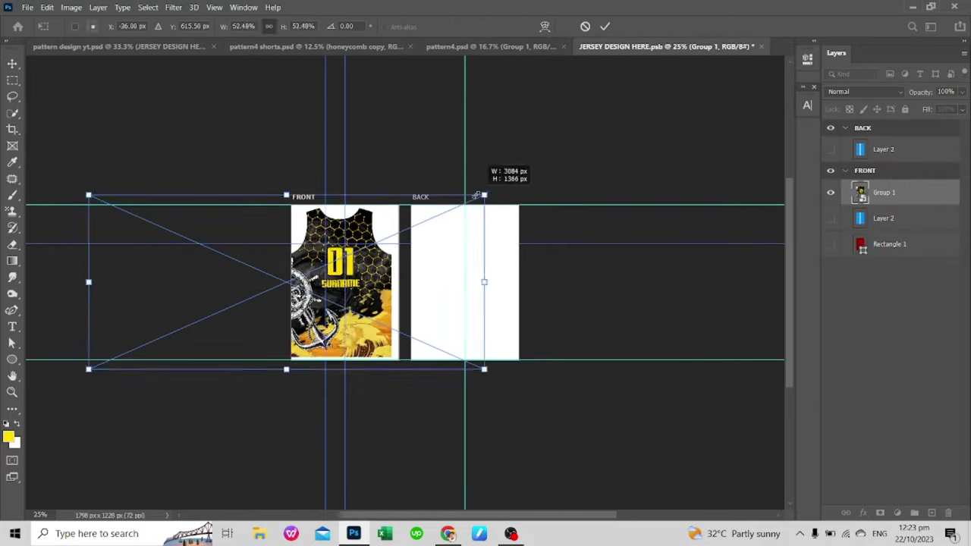
left_click_drag(436, 267, 540, 268)
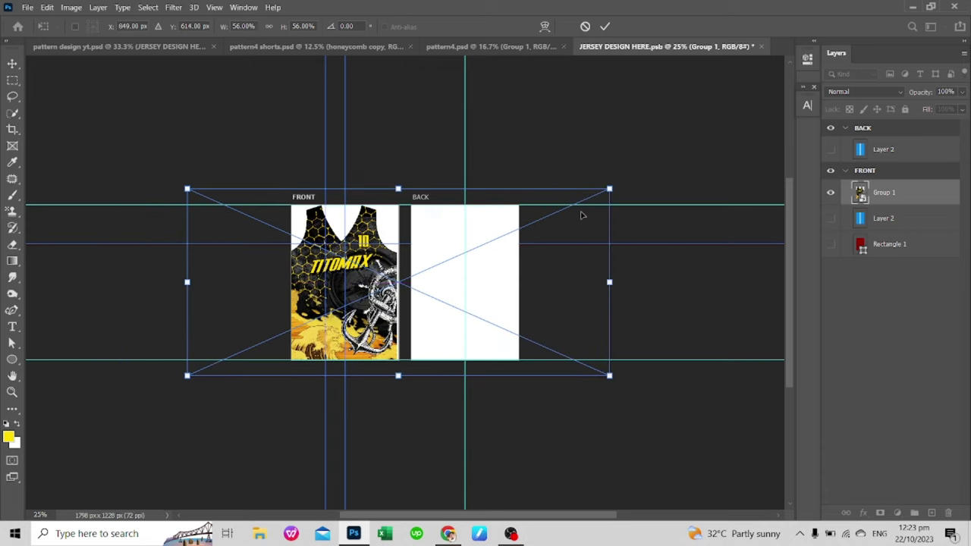
key("shift+Up")
key("shift+Right")
key("shift+Right")
key("shift+Right")
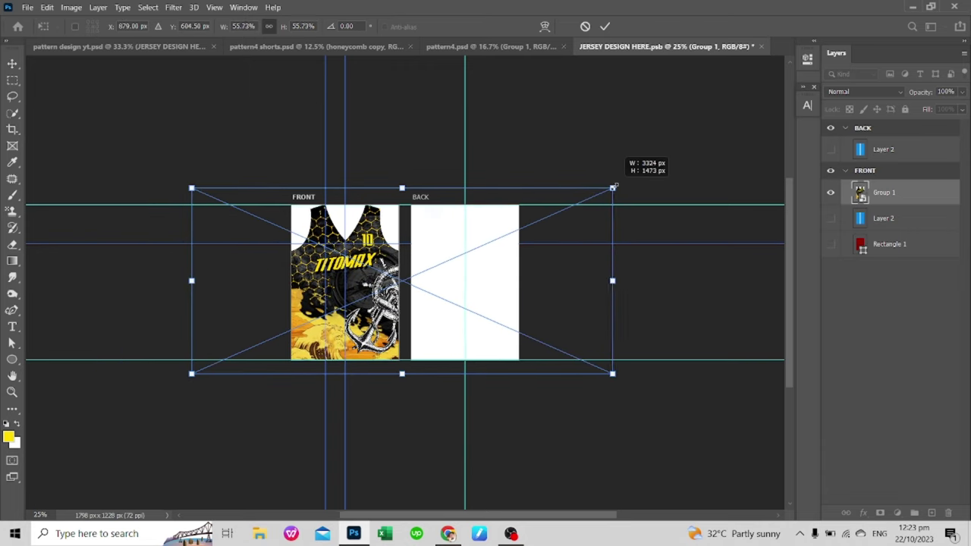
left_click_drag(613, 186, 600, 185)
key("ctrl+plus")
key("Return")
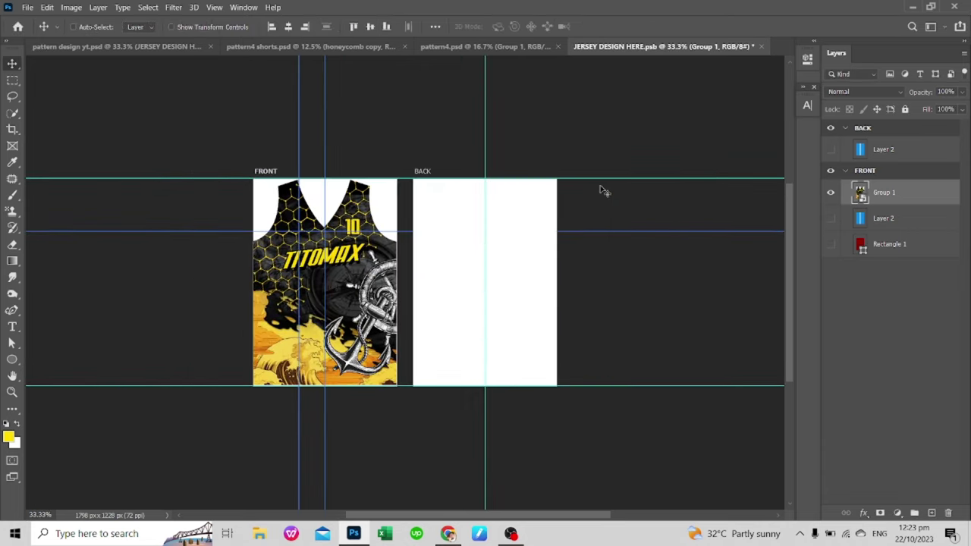
key("ctrl+v")
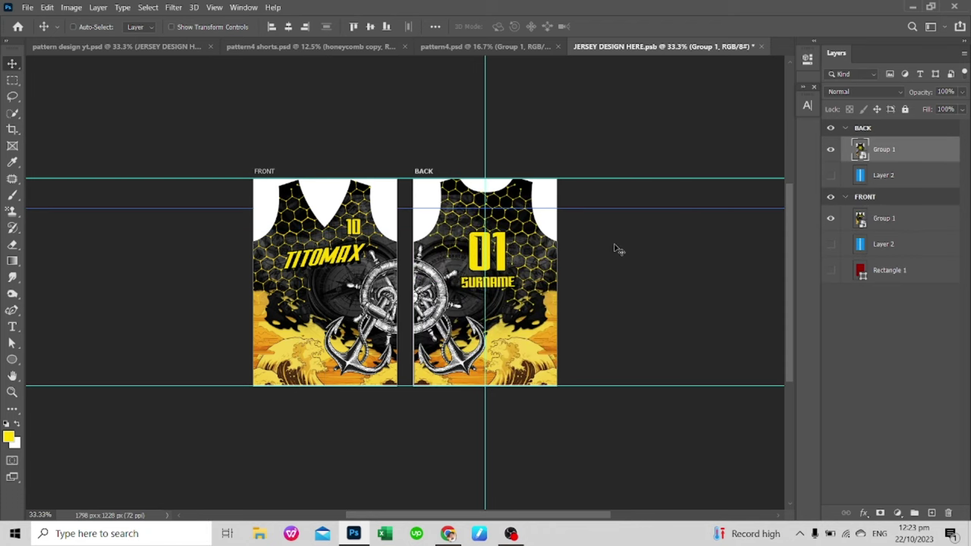
Step: Release clipping on both honeycomb layers in Group 1, save it, and view the black-and-yellow mockup
double_click(860, 150)
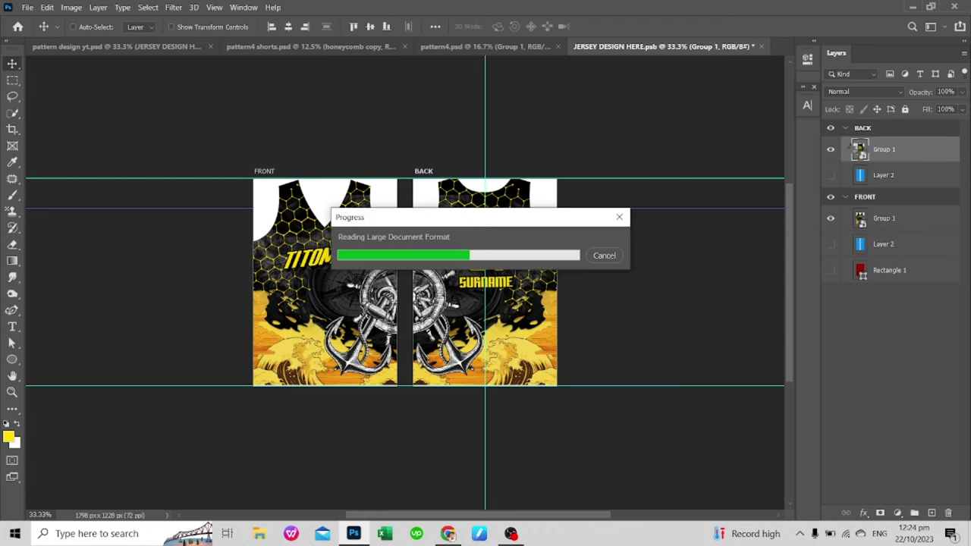
left_click(897, 198, "alt")
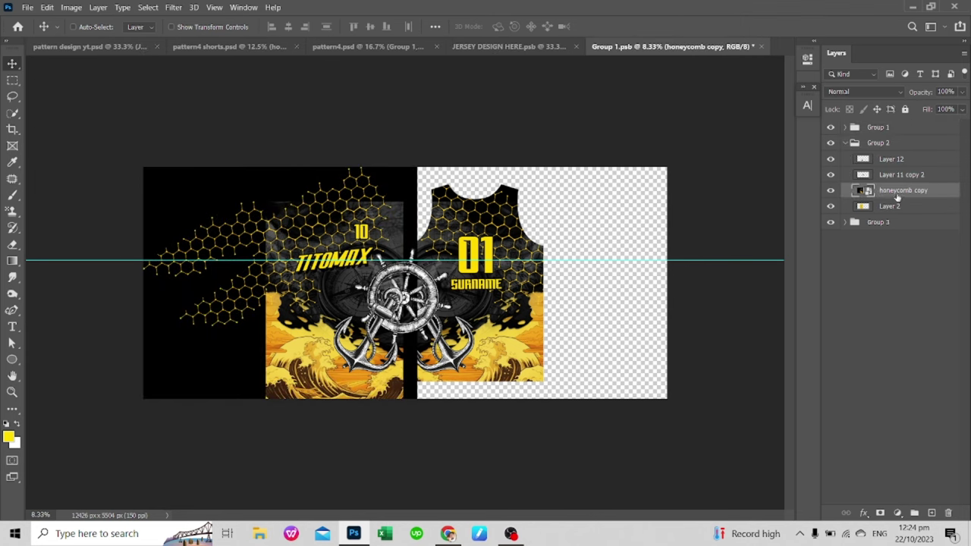
left_click(844, 222)
left_click(897, 269, "alt")
key("ctrl+s")
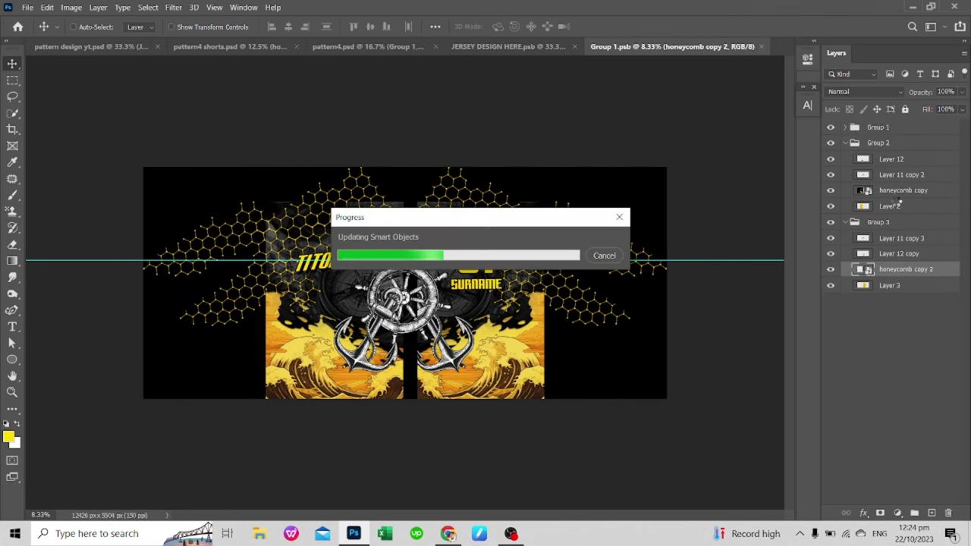
key("ctrl+w")
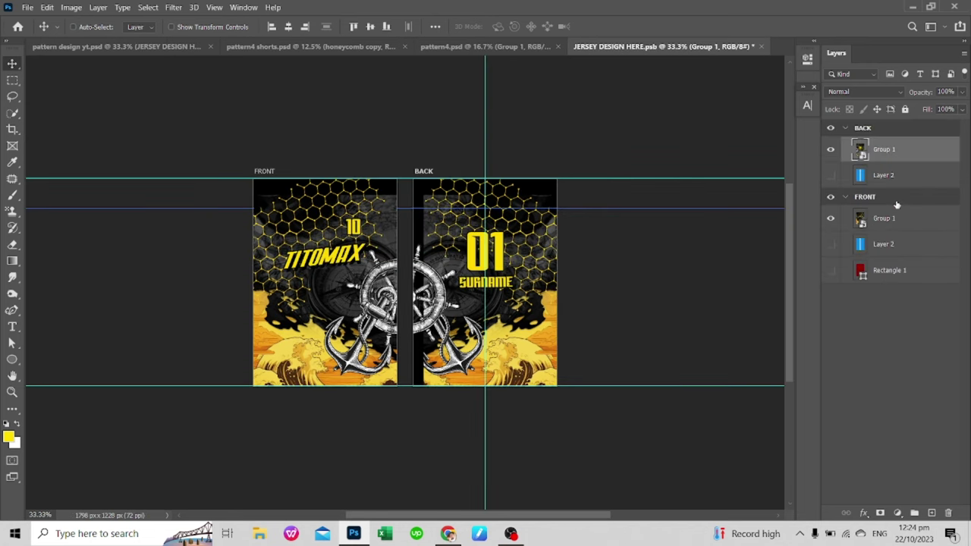
key("ctrl+s")
left_click(177, 47)
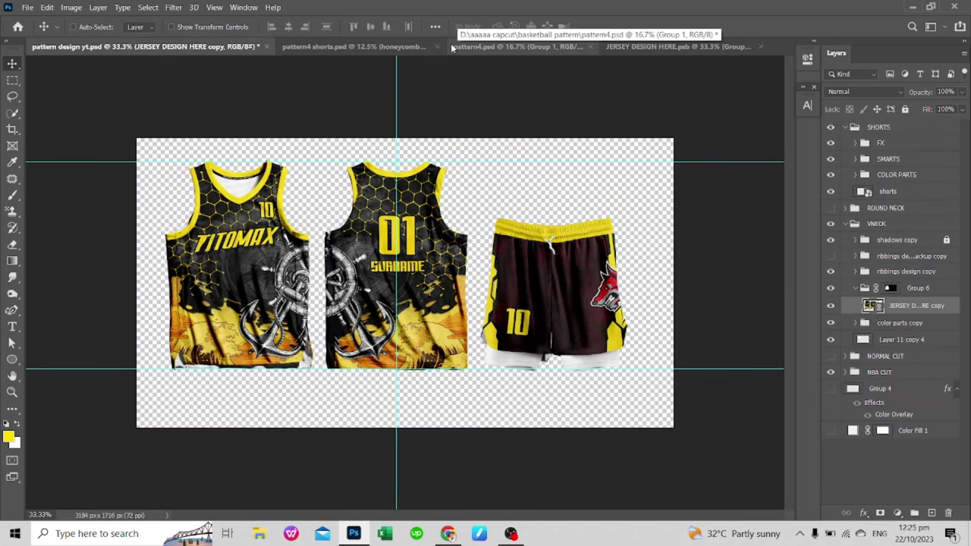
Step: In SHORTS DESIGN HERE, hide the red leg artwork and convert the pattern4 shorts layers to a smart object
left_click(856, 158)
left_click(881, 263)
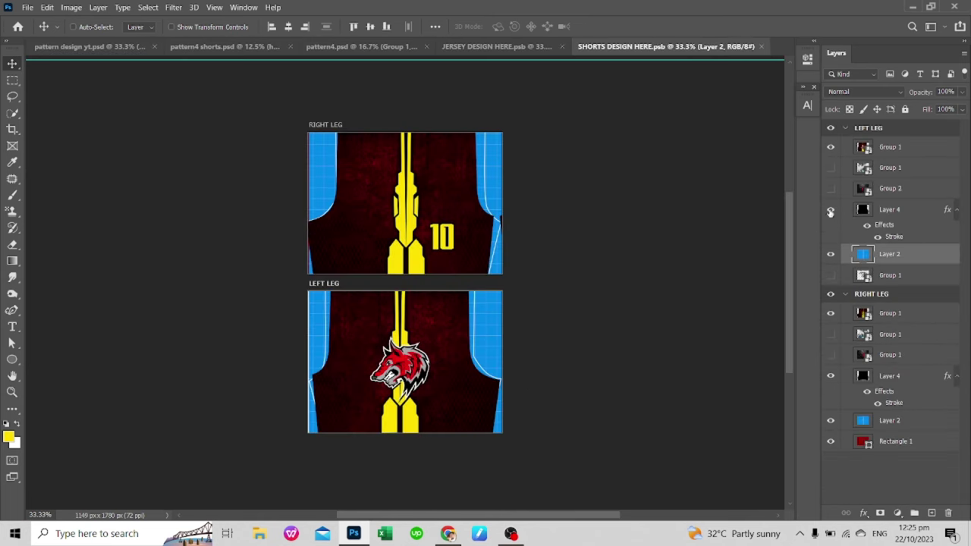
left_click(830, 212)
left_click(362, 46)
left_click(225, 46)
right_click(925, 148)
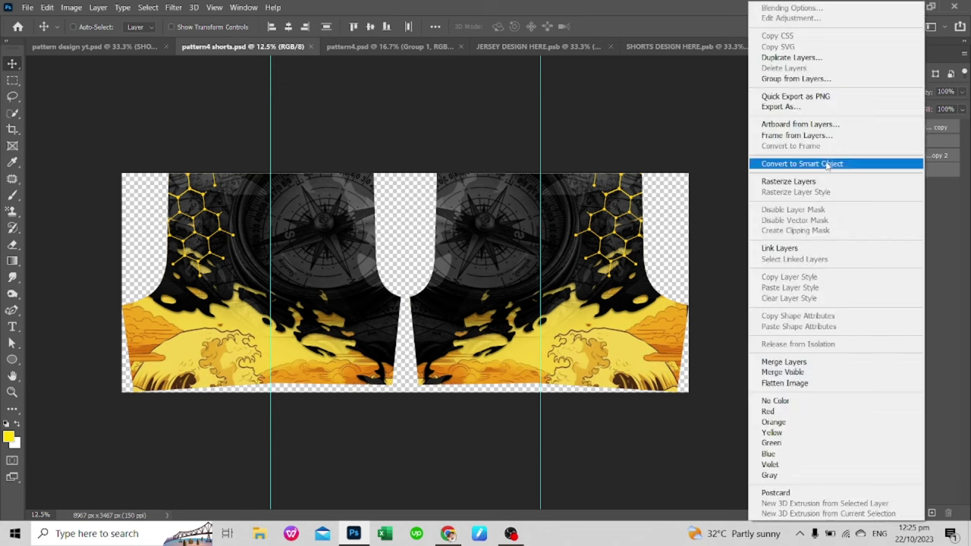
left_click(830, 165)
Step: Place the black-and-yellow shorts artwork and fit it over the LEFT LEG panel
left_click_drag(446, 86, 425, 178)
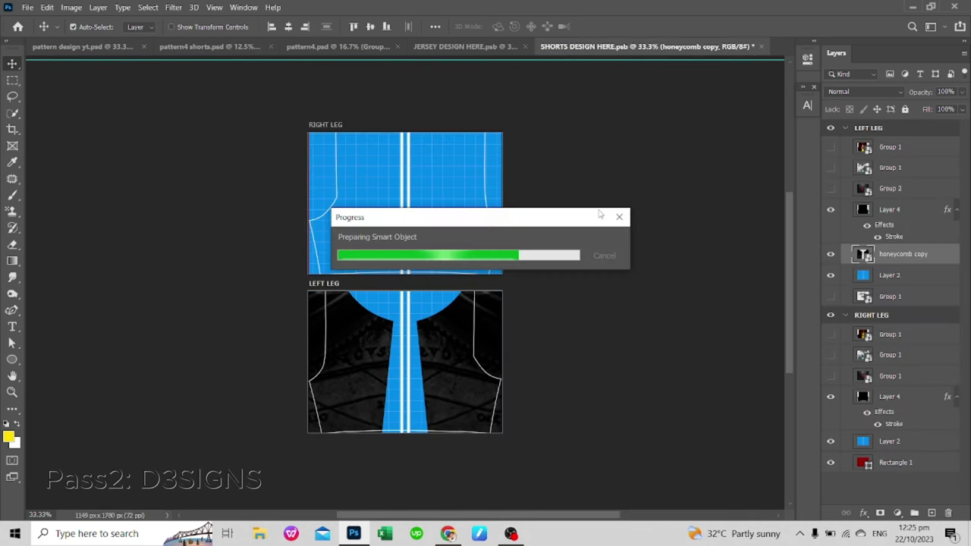
key("ctrl+minus")
key("ctrl+minus")
key("ctrl+minus")
key("ctrl+plus")
key("ctrl+plus")
left_click_drag(683, 176, 722, 189)
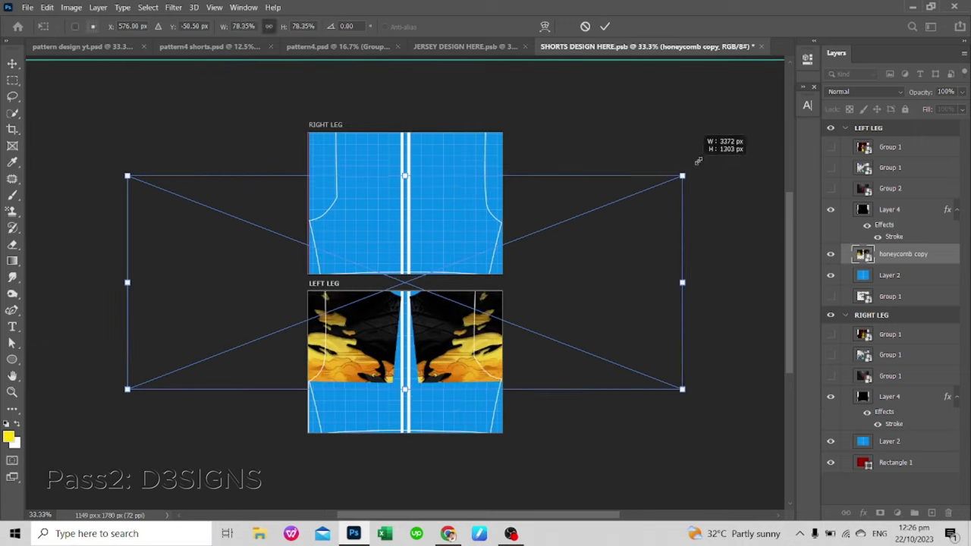
mouse_move(612, 340)
left_mouse_down()
mouse_move(501, 341)
mouse_move(521, 373)
left_mouse_up()
mouse_move(544, 455)
left_mouse_down()
mouse_move(487, 433)
mouse_move(496, 425)
left_mouse_up()
key("shift+Left")
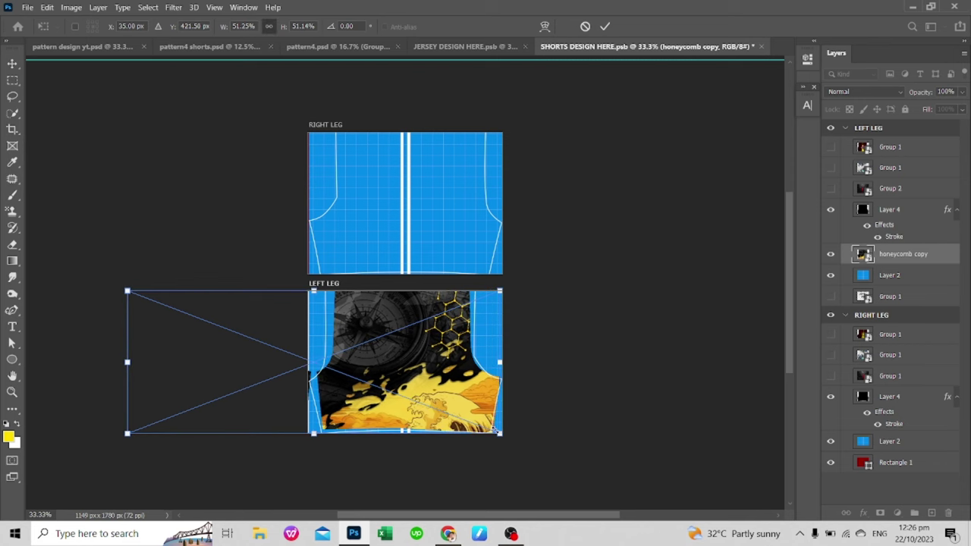
key("shift+Down")
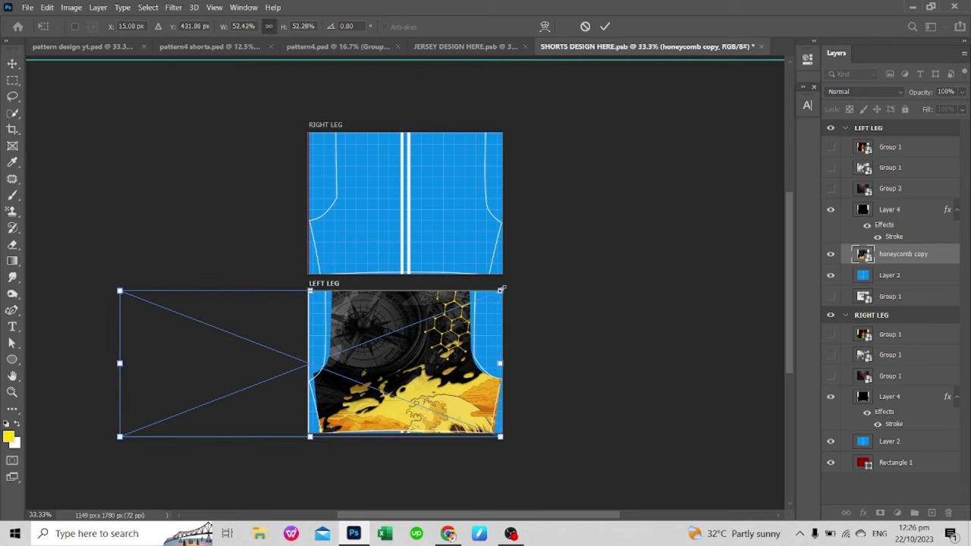
key("Return")
Step: Copy the artwork into the RIGHT LEG, position it, and save the shorts design
left_click_drag(903, 254, 874, 320)
left_click_drag(547, 243, 551, 232)
key("ctrl+s")
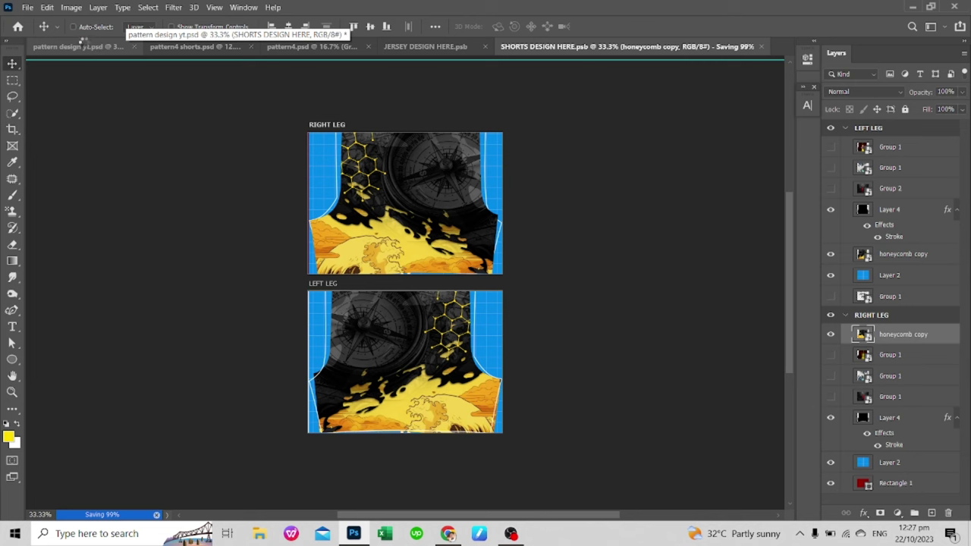
Step: Change the mockup's shorts fill layer colour to dark grey
left_click(84, 44)
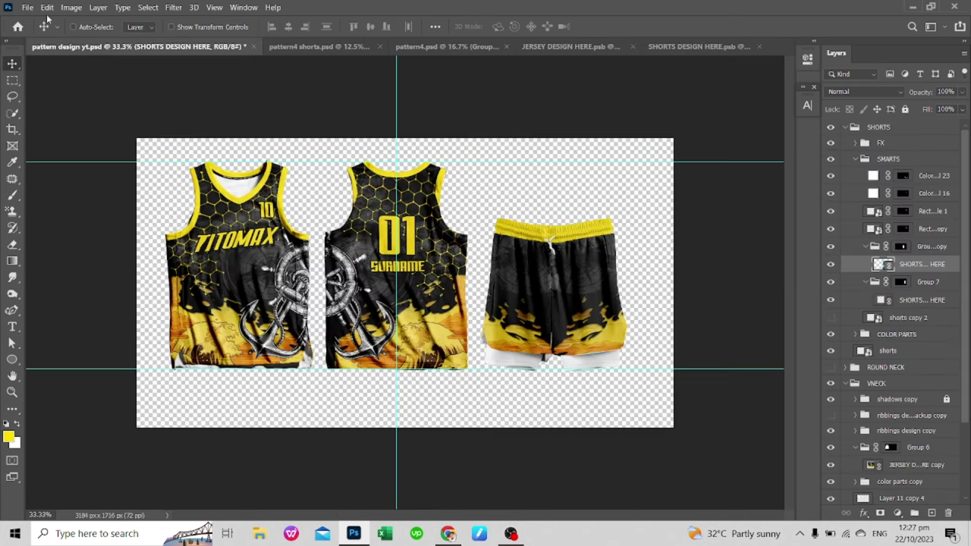
double_click(872, 175)
type("3e3e3e")
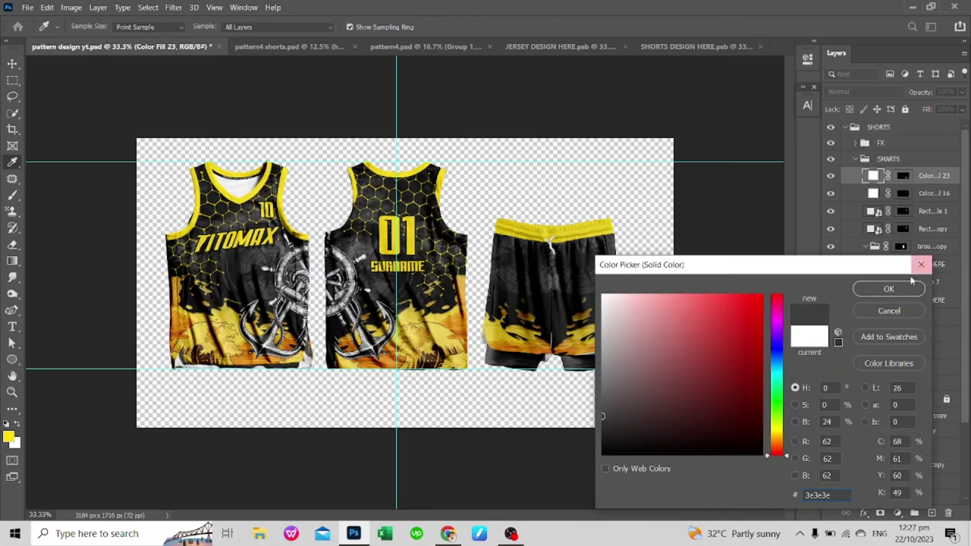
left_click(920, 264)
Step: Save a PNG copy of the mockup as pattern 4 in the basketball pattern folder
key("ctrl+shift+s")
left_click(592, 363)
left_click(304, 297)
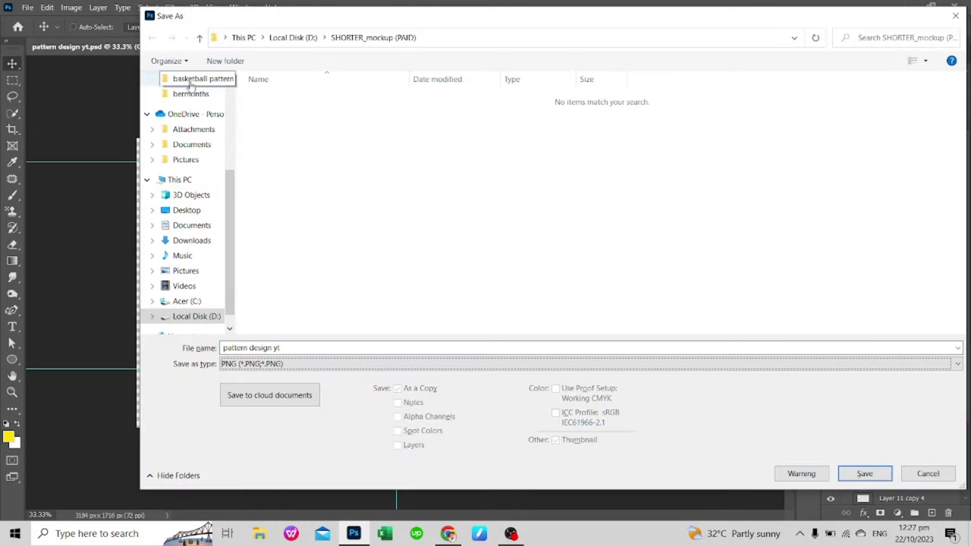
left_click(189, 79)
left_click(421, 118)
key("Return")
key("Return")
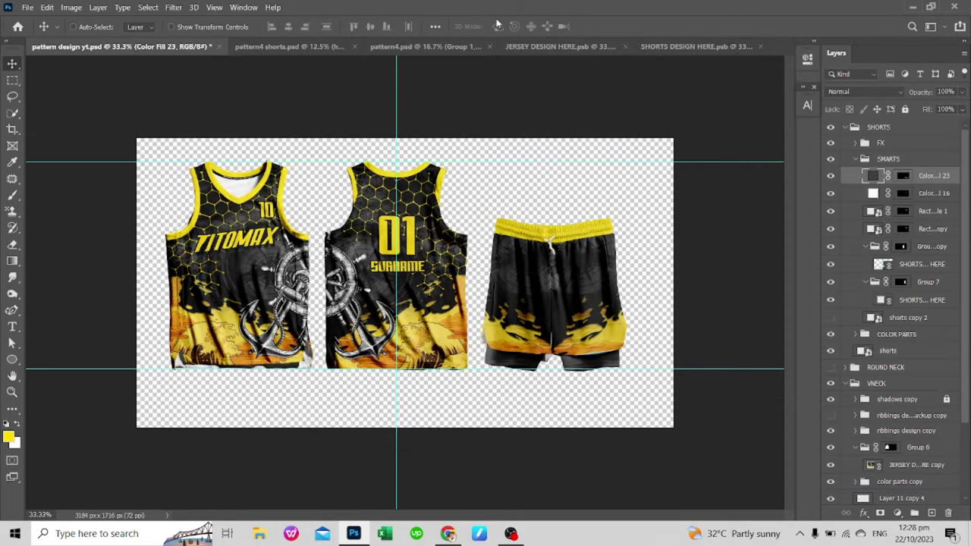
Step: Close the finished design and pattern4 documents, discarding the shorts file changes
left_click(760, 46)
left_click(625, 47)
left_click(489, 46)
left_click(350, 46)
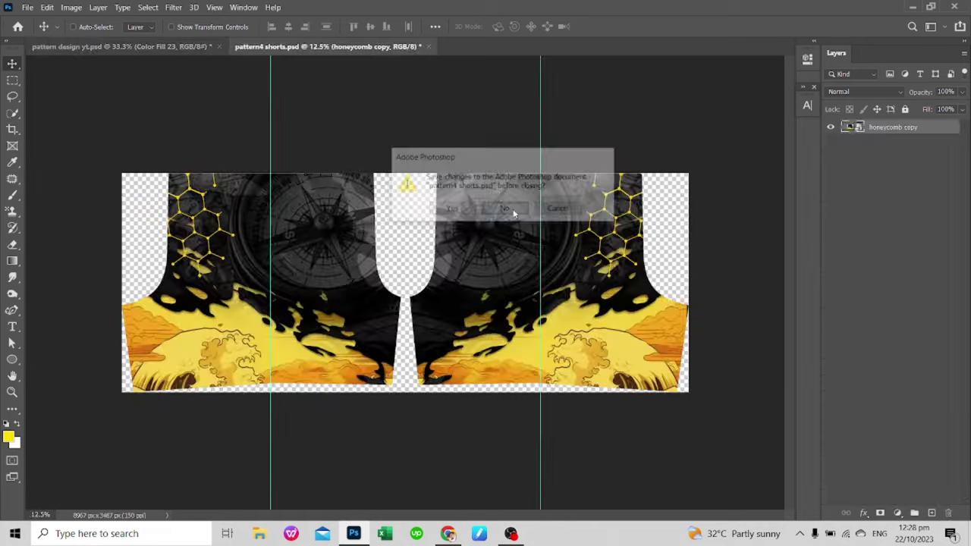
left_click(506, 210)
Step: Open the pattern5 and pattern5 shorts files
key("ctrl+o")
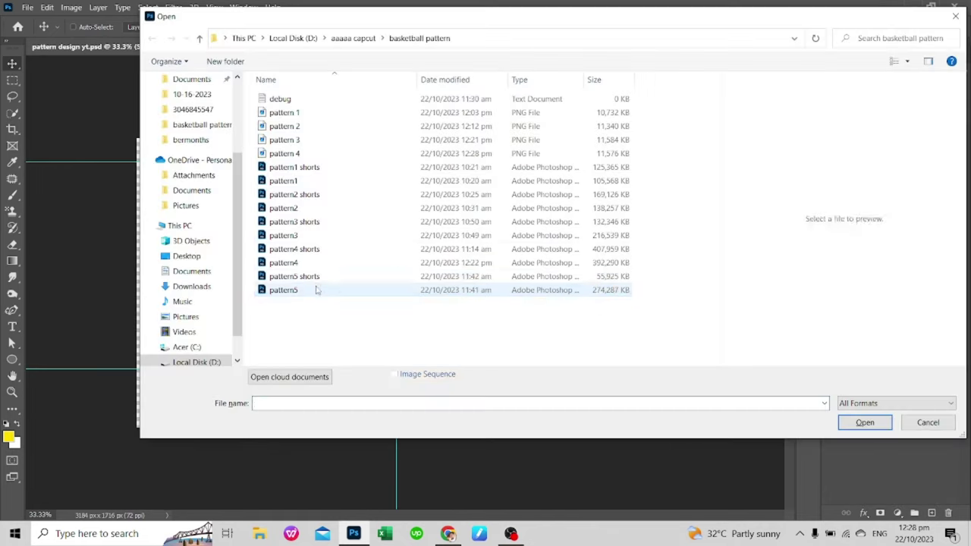
left_click(317, 290, "shift")
key("Return")
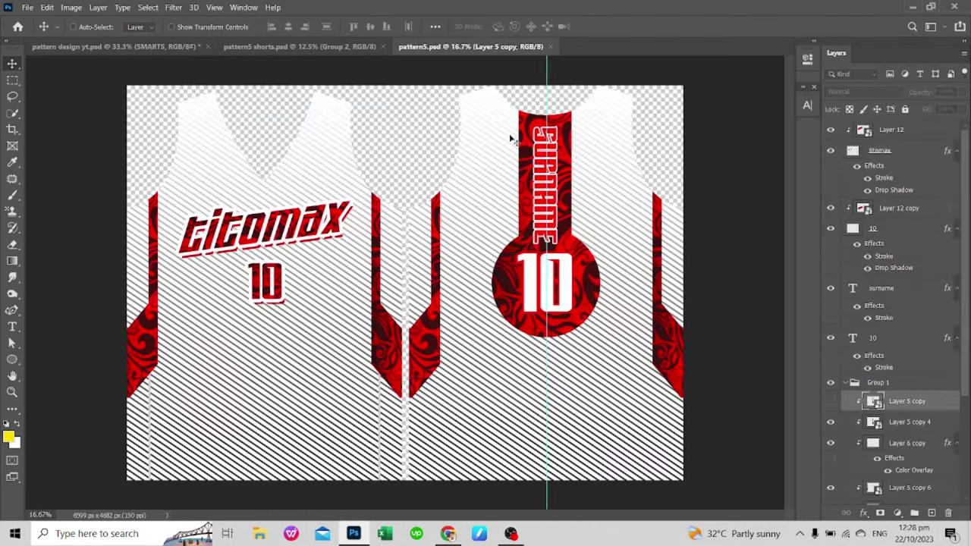
Step: Merge pattern5's layer groups into one Group 3 layer and reopen the JERSEY DESIGN HERE artwork
left_click(855, 382)
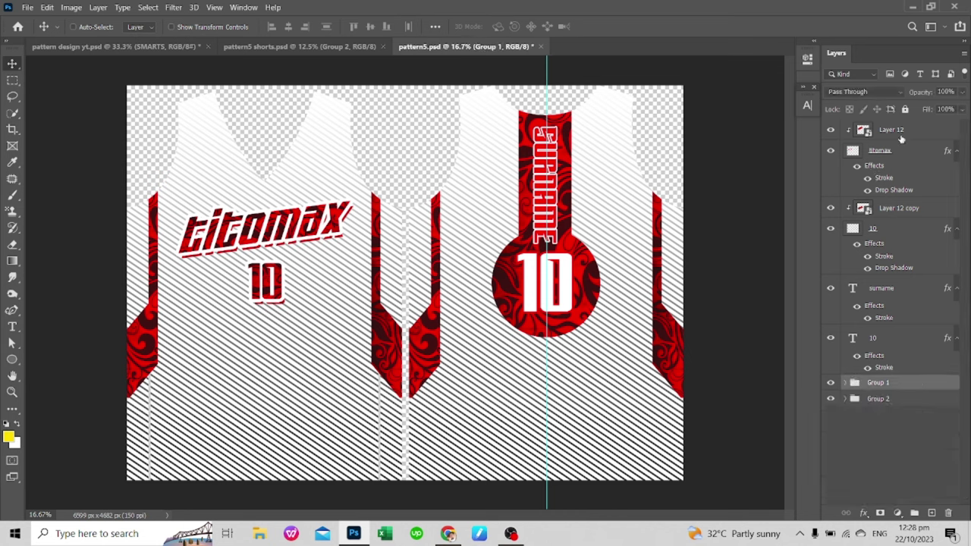
key("ctrl+g")
left_click(878, 159, "shift")
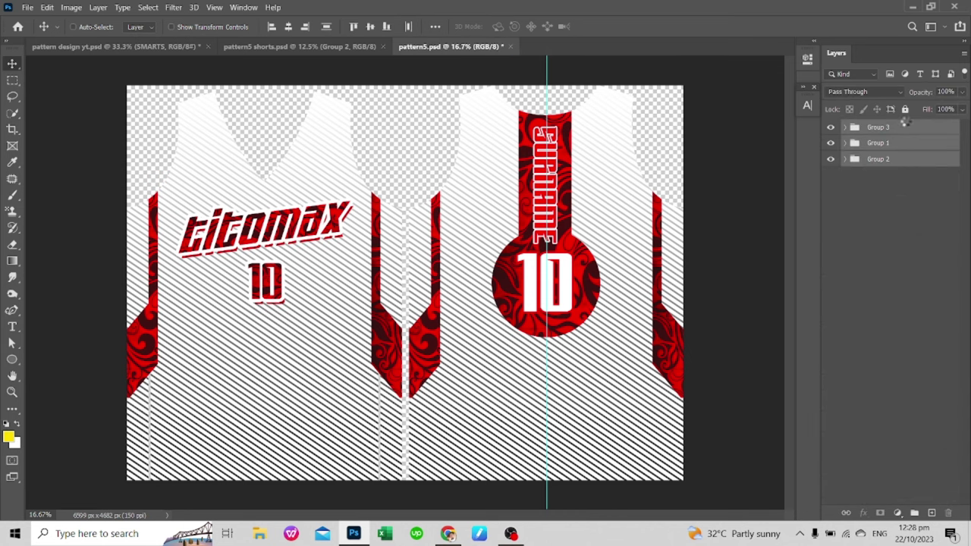
key("ctrl+e")
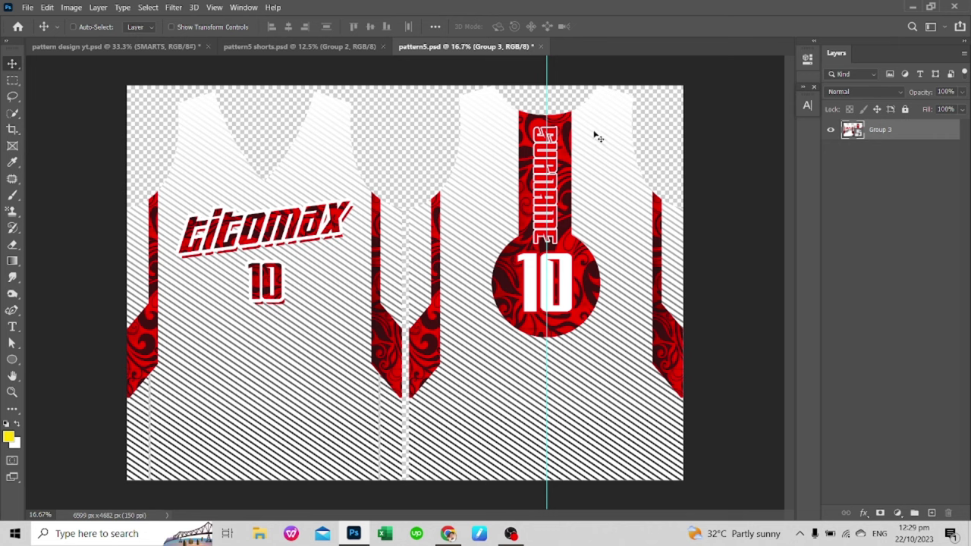
key("ctrl+shift+Tab")
key("ctrl+shift+Tab")
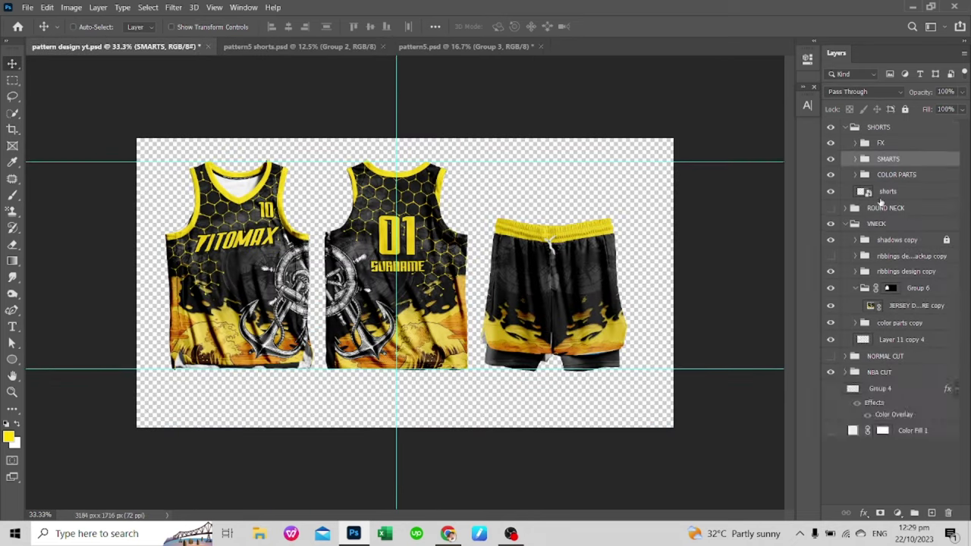
double_click(874, 443)
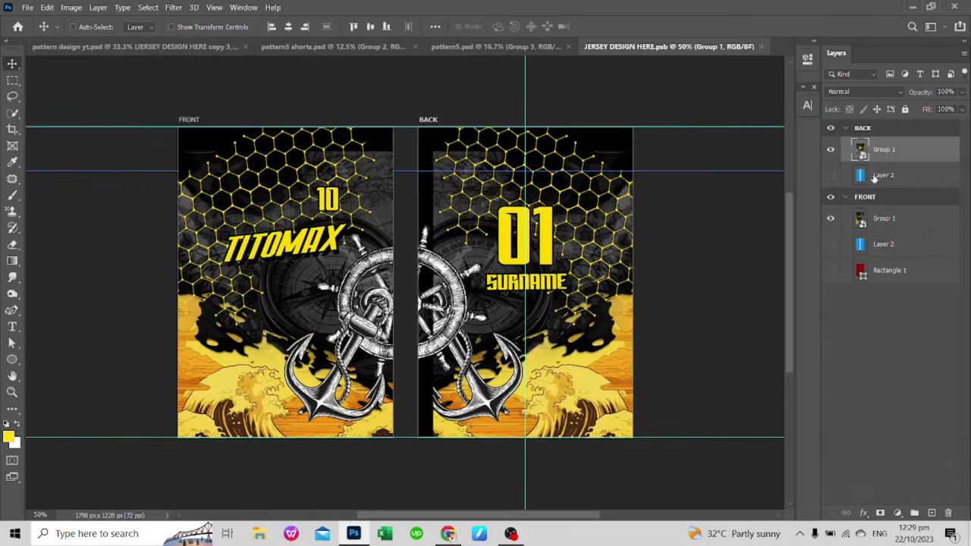
Step: Drag pattern5's merged Group 3 layer into the template's FRONT group
left_click(893, 218)
left_click(890, 149)
left_click(523, 47)
left_click_drag(872, 130, 523, 281)
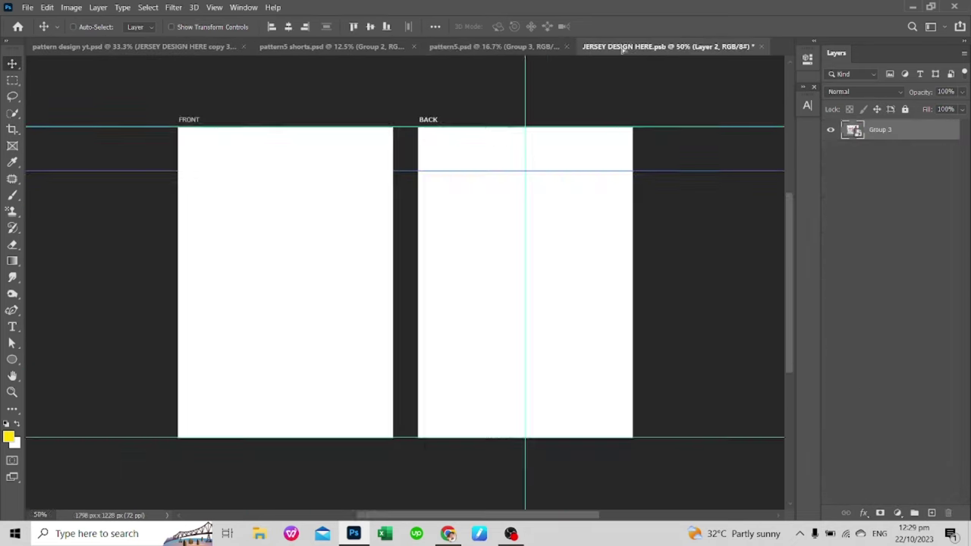
key("ctrl+minus")
left_click_drag(884, 149, 895, 199)
key("ctrl+minus")
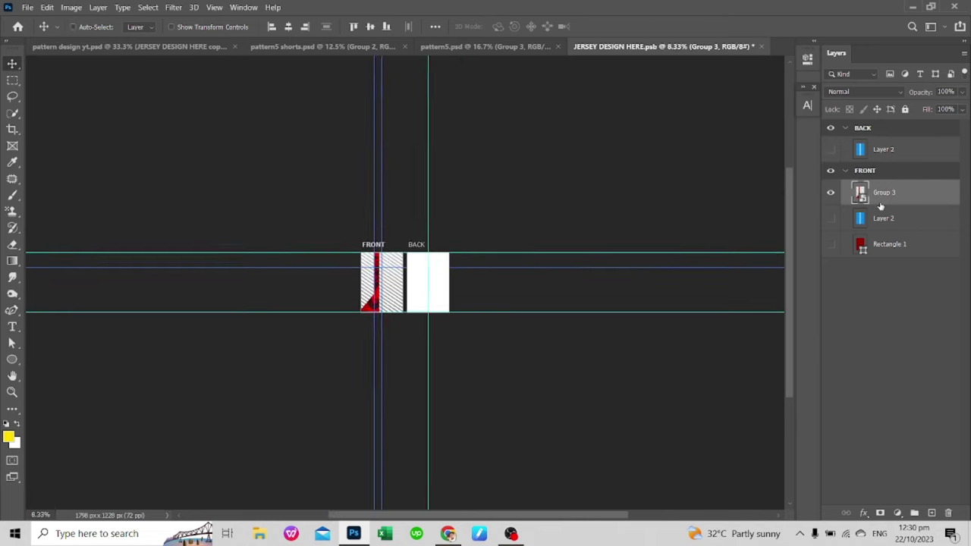
key("t")
key("ctrl+minus")
Step: Scale the Group 3 jersey artwork down toward the front panel's size
key("ctrl+s")
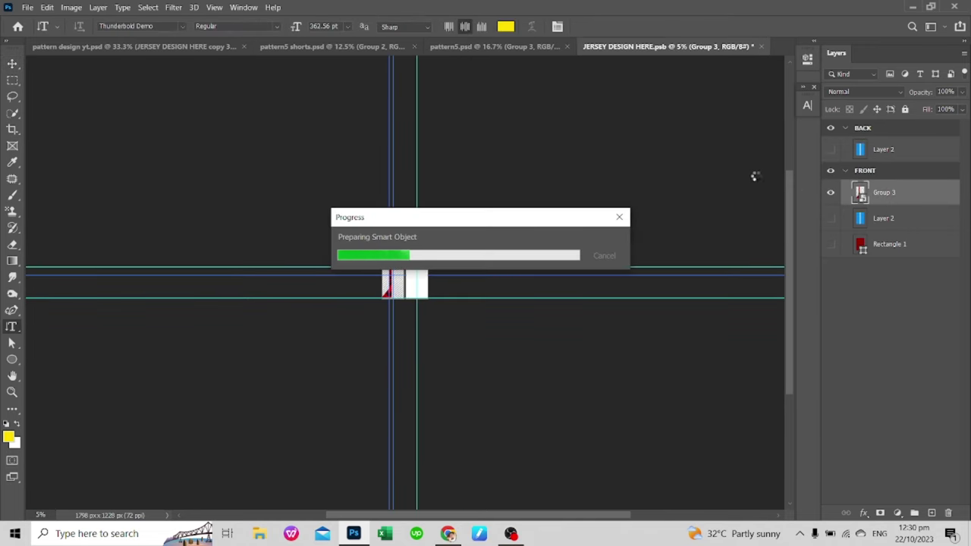
left_click_drag(548, 215, 471, 254)
key("ctrl+plus")
key("ctrl+plus")
key("ctrl+plus")
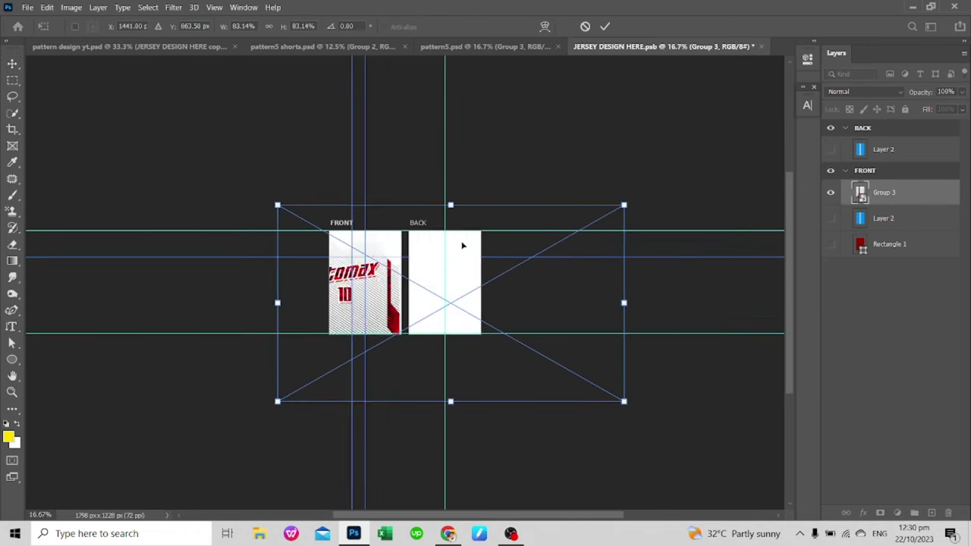
key("ctrl+plus")
key("ctrl+plus")
left_click_drag(196, 157, 237, 176)
key("ctrl+minus")
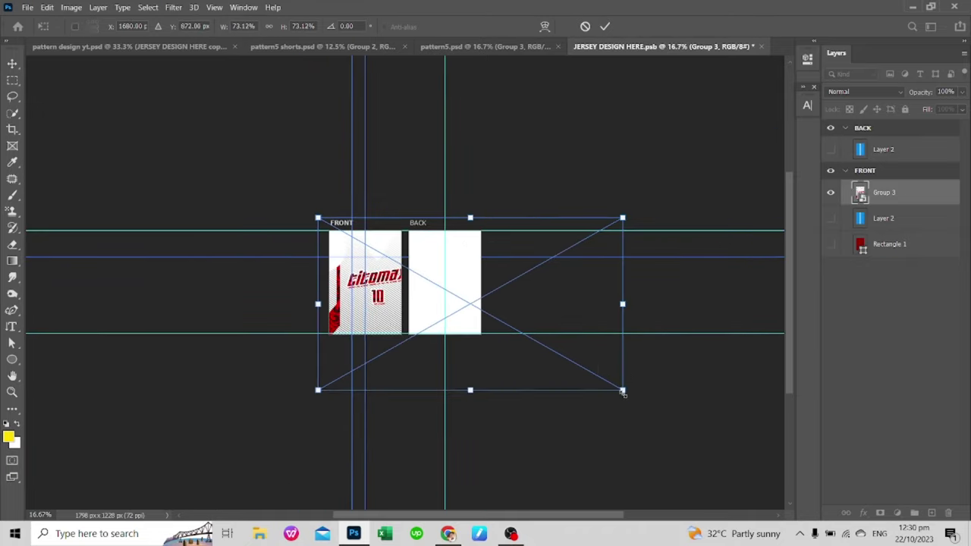
left_click_drag(617, 402, 543, 369)
Step: Fit the artwork over the front panel, commit it, and copy it into the BACK group
key("ctrl+plus")
left_click_drag(706, 154, 693, 162)
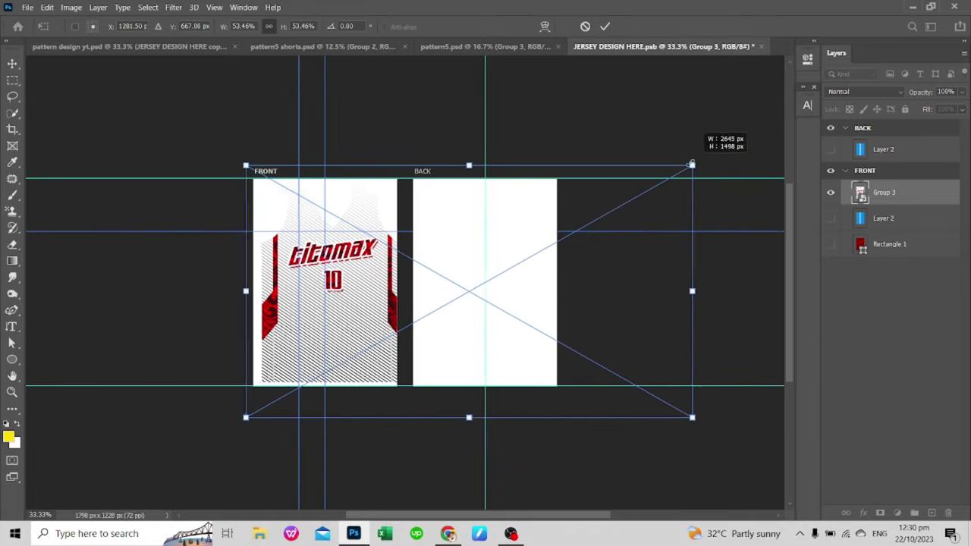
left_click_drag(670, 264, 662, 264)
left_click_drag(686, 418, 688, 422)
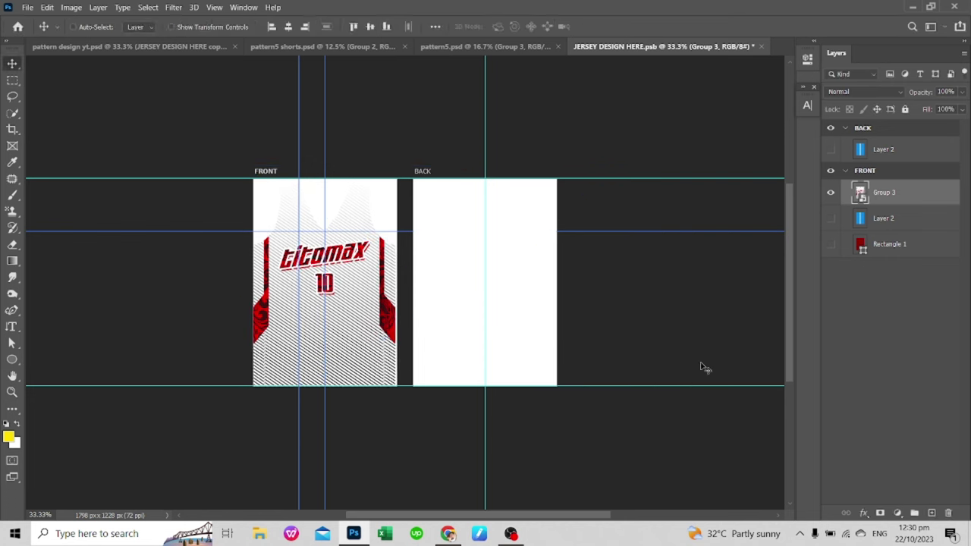
key("Return")
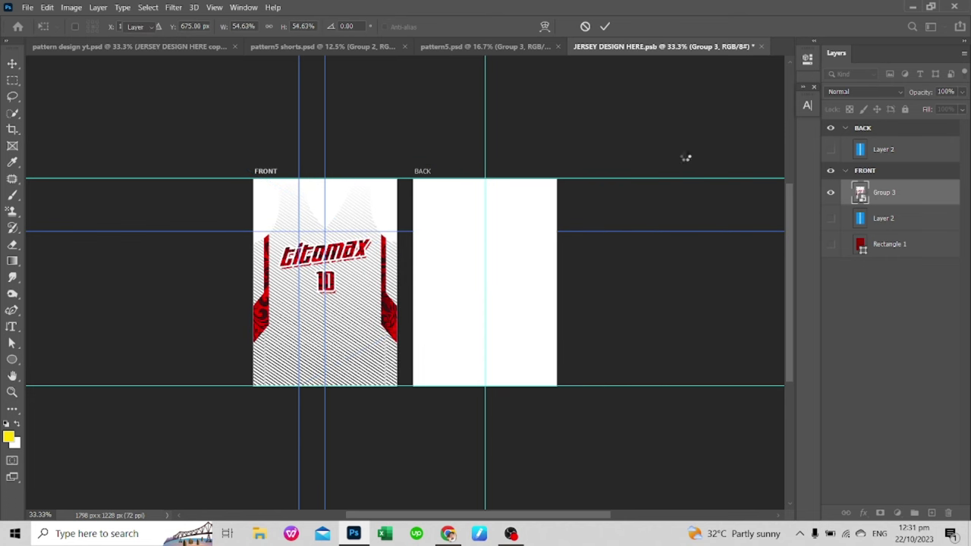
left_click_drag(903, 192, 911, 152)
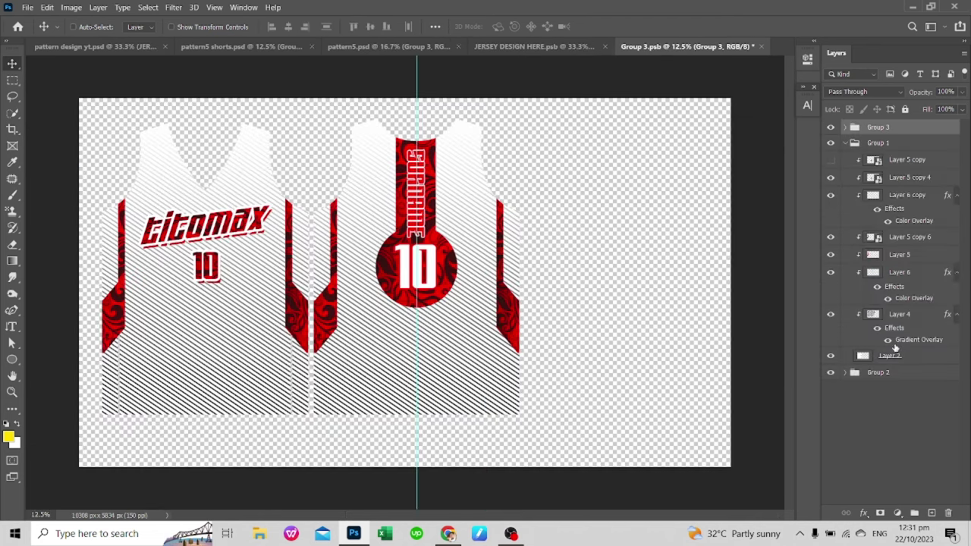
Step: Adjust Layer 2 in the Group 3 artwork, then save and close it
left_click_drag(882, 312, 885, 361)
left_click(885, 356)
key("r")
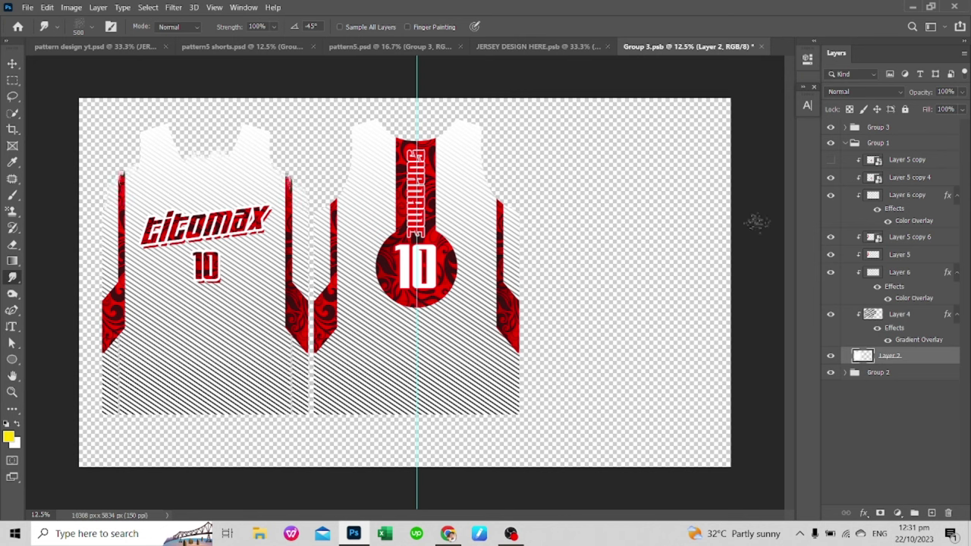
key("alt+comma")
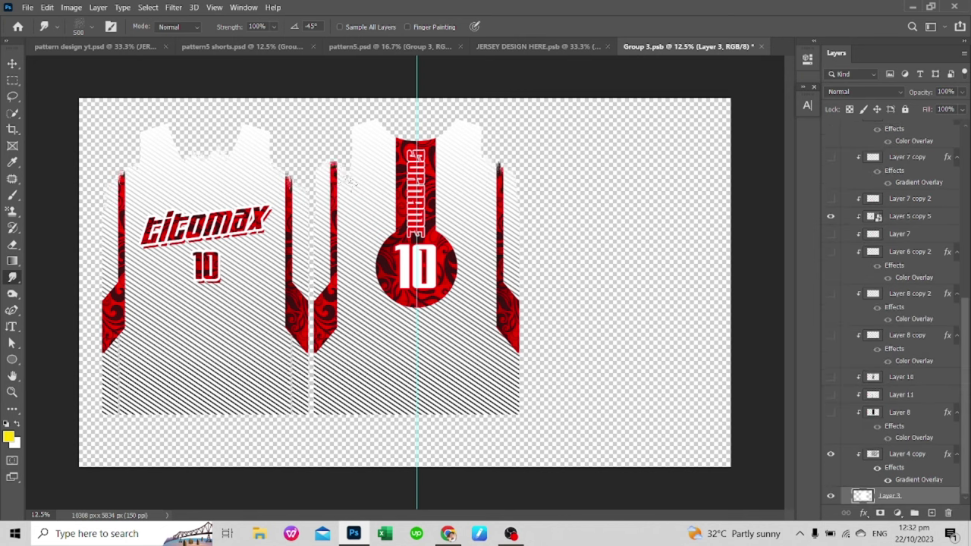
key("ctrl+s")
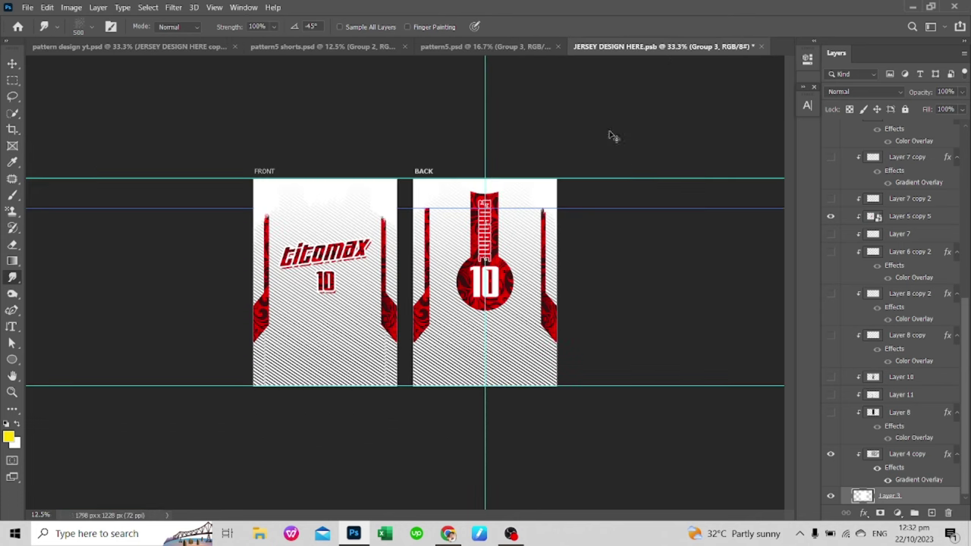
key("ctrl+w")
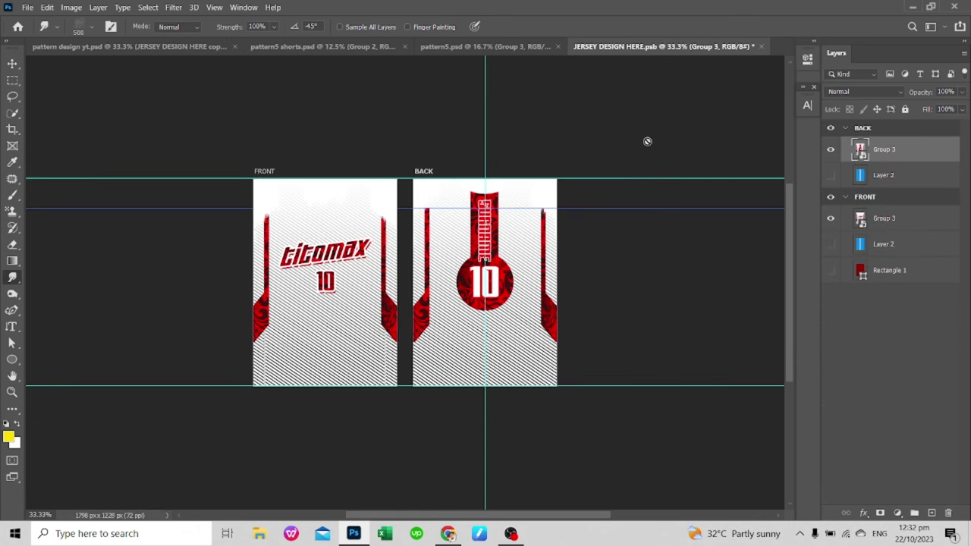
Step: Save the jersey template and check the red-and-white jerseys on the main mockup
key("ctrl+s")
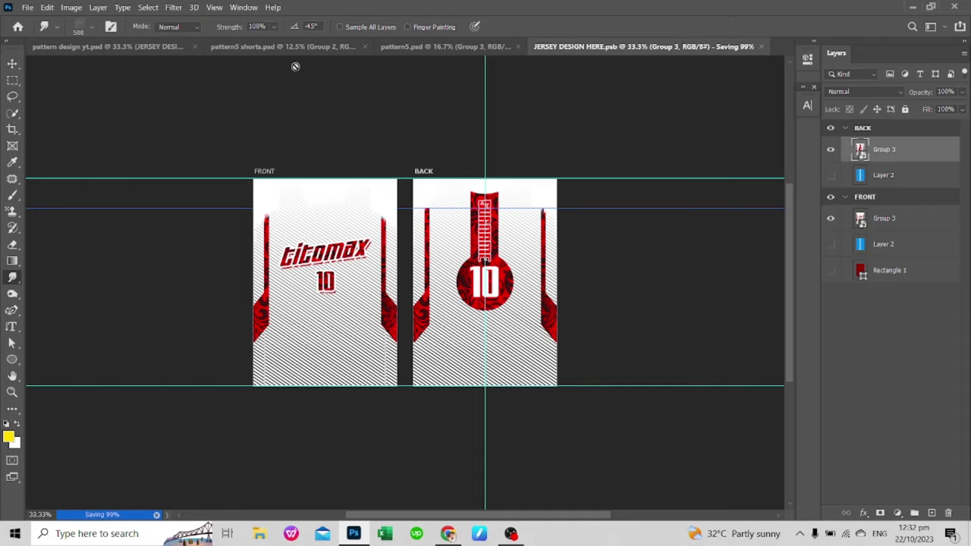
left_click(122, 46)
left_click(488, 48)
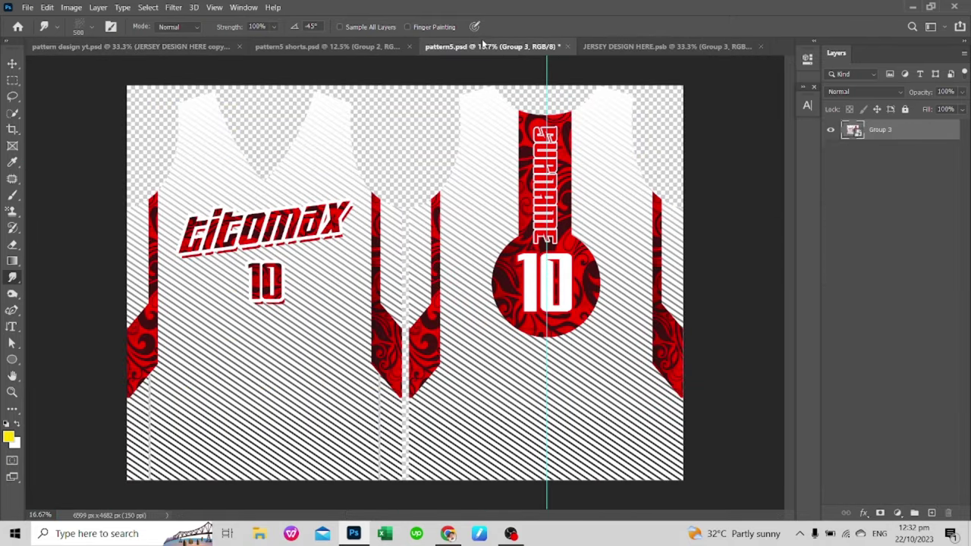
left_click(121, 48)
key("ctrl+plus")
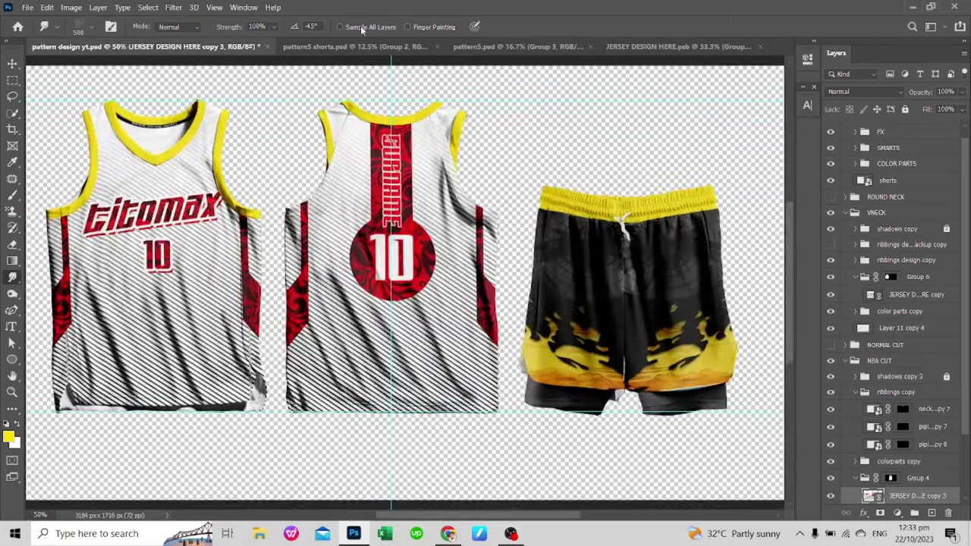
Step: Open the Group 3 artwork, transform Layer 12, and check the mockup
left_click(639, 47)
double_click(872, 218)
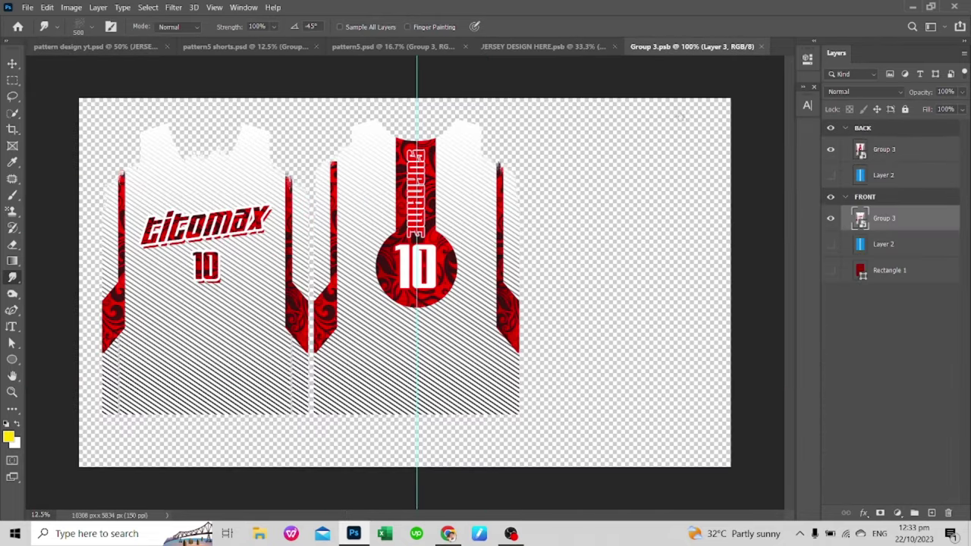
left_click(901, 144)
key("ctrl+t")
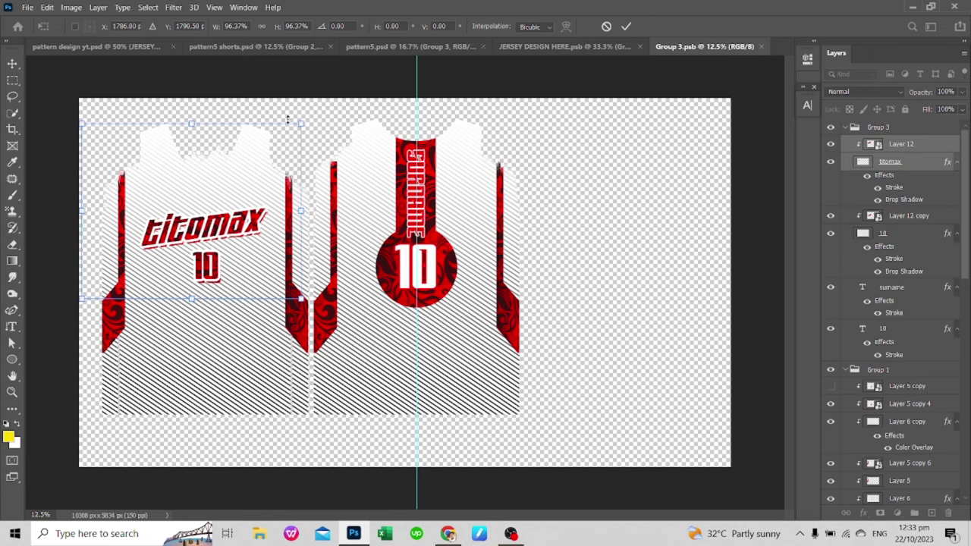
key("Return")
left_click(554, 46)
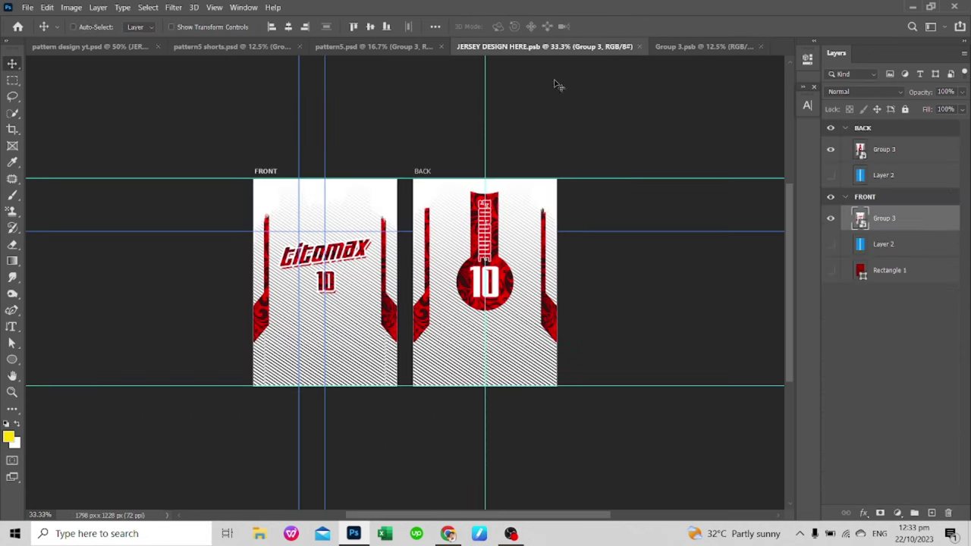
left_click(124, 45)
Step: Save and close the Group 3 artwork, then review the mockup
left_click(683, 46)
key("ctrl+s")
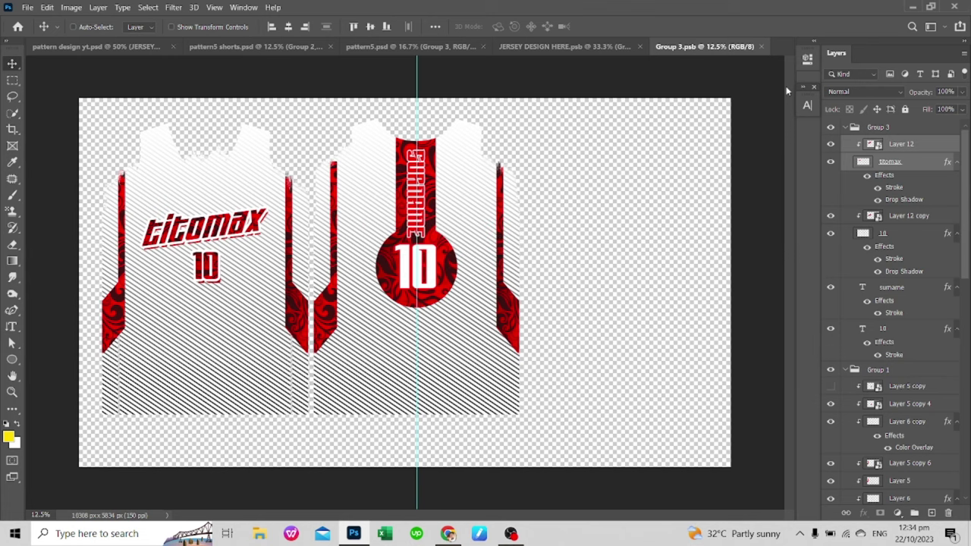
key("ctrl+w")
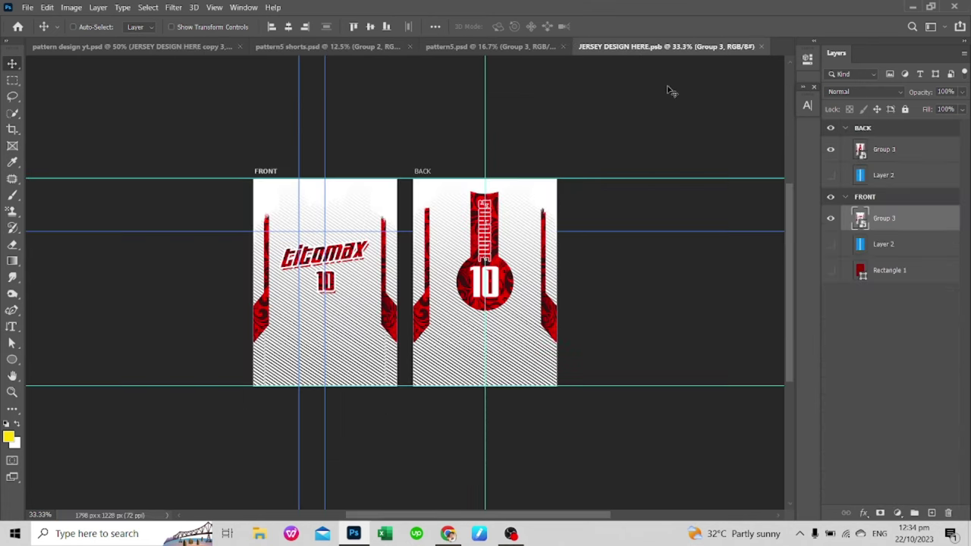
left_click(196, 46)
left_click(668, 46)
Step: Reopen Group 3, re-apply the Layer 12 transform, and save the jersey design
double_click(860, 219)
key("ctrl+t")
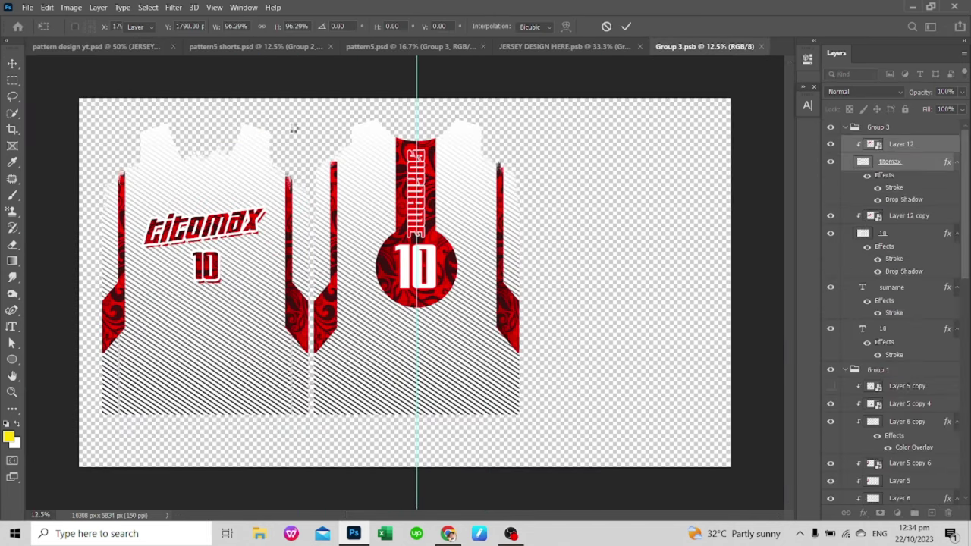
key("Return")
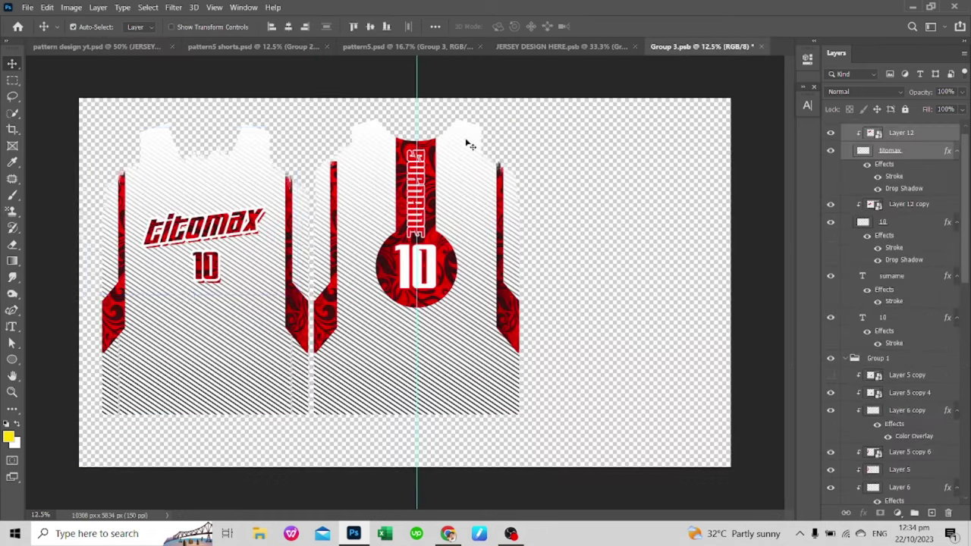
key("ctrl+s")
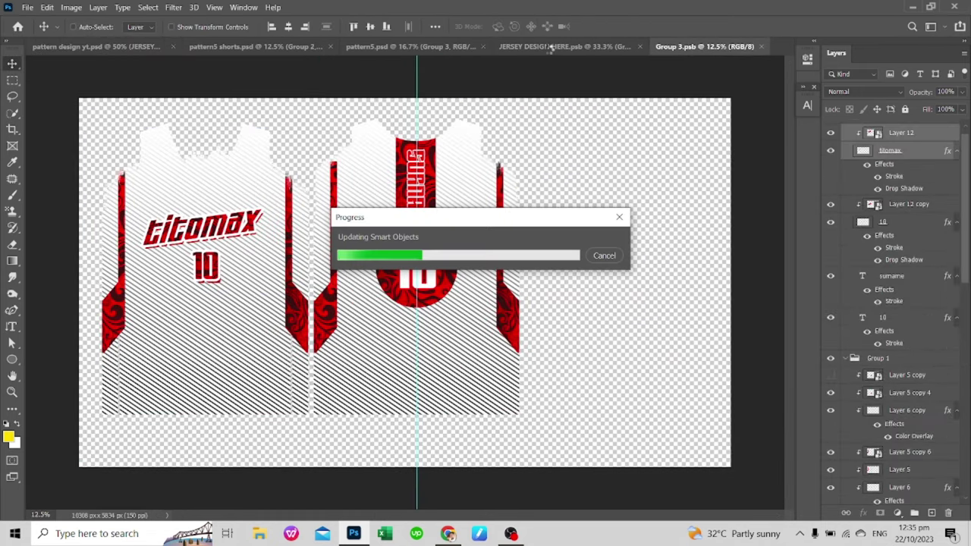
left_click(600, 47)
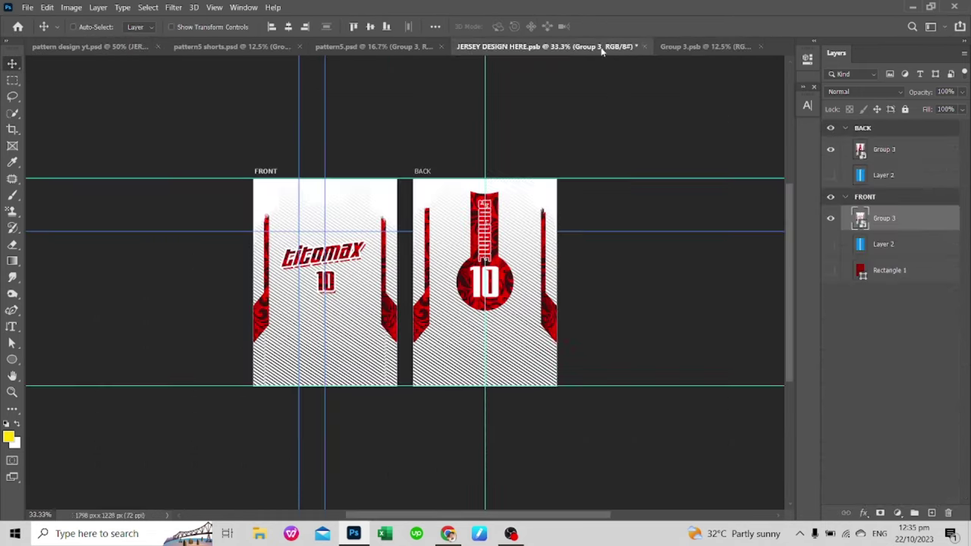
left_click(91, 47)
left_click(695, 47)
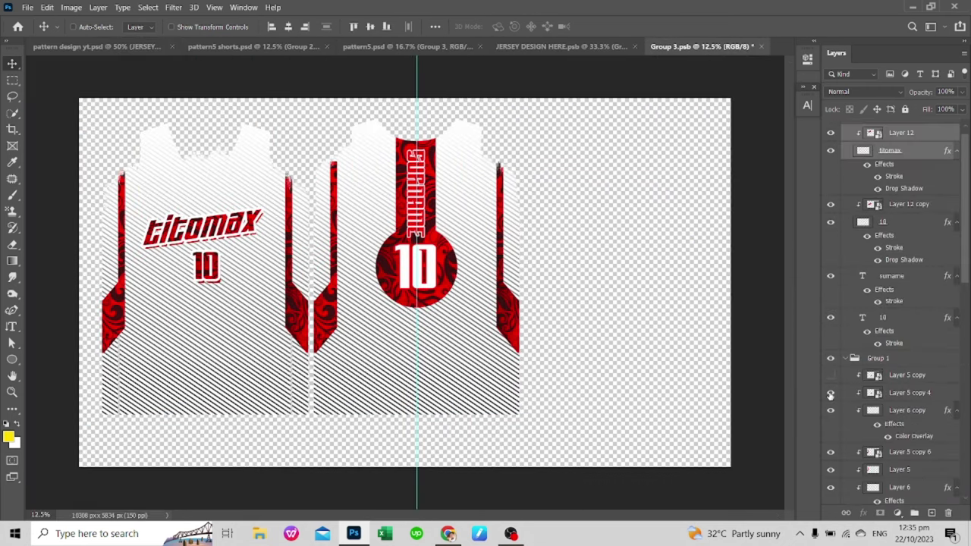
Step: Close Group 3 keeping changes and close pattern5 without saving
double_click(874, 393)
key("ctrl+w")
left_click(506, 213)
left_click(455, 47)
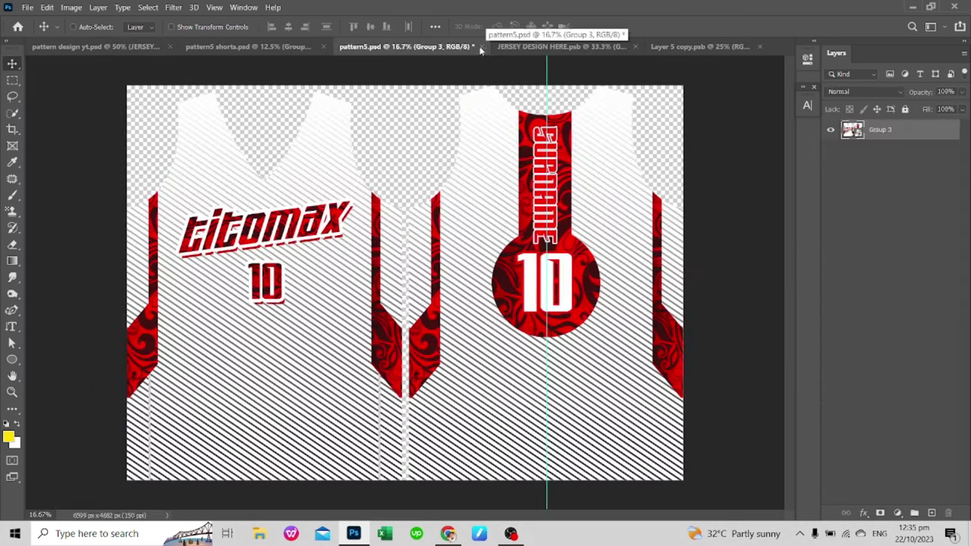
left_click(482, 46)
left_click(505, 210)
Step: Open the Rectangle 1 copy 2 piping strip smart object from the mockup
left_click(91, 46)
scroll(895, 341, "down", 2)
double_click(874, 378)
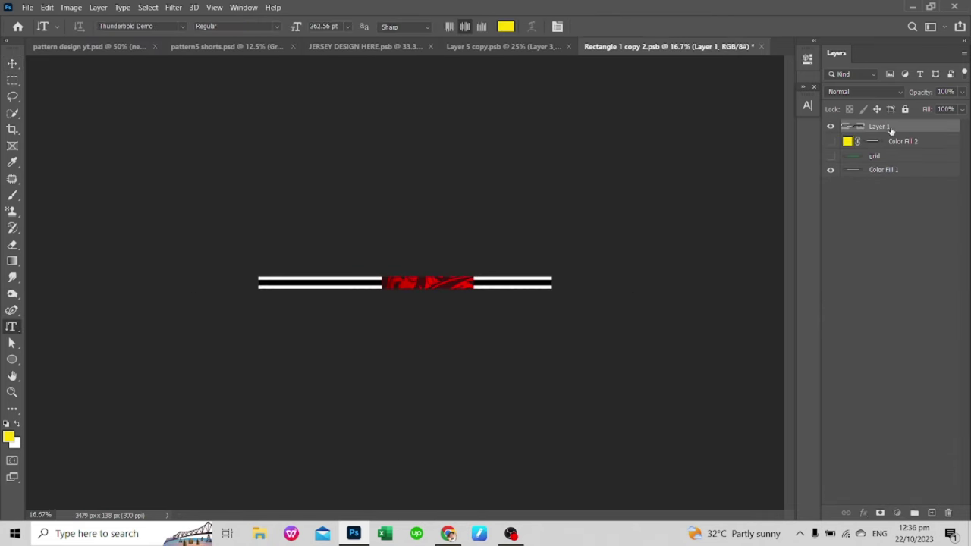
Step: Rotate the red swirl pattern 90° and scale it to cover the piping strip
key("ctrl+t")
mouse_move(499, 279)
left_mouse_down()
mouse_move(476, 259)
mouse_move(505, 238)
left_mouse_up()
key("Return")
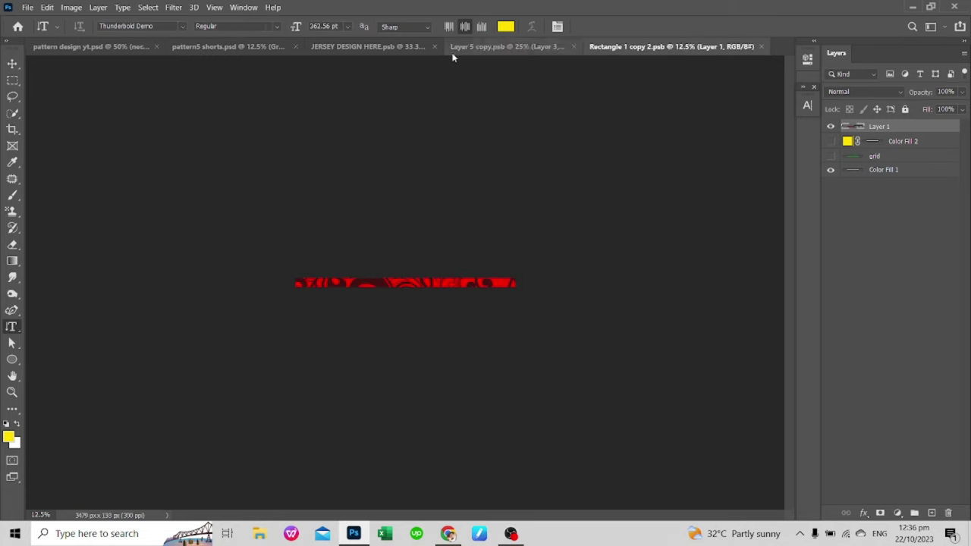
Step: Close the Layer 5 copy and Rectangle 1 documents and return to the pattern design yt mockup
left_click(471, 47)
key("ctrl+w")
double_click(875, 438)
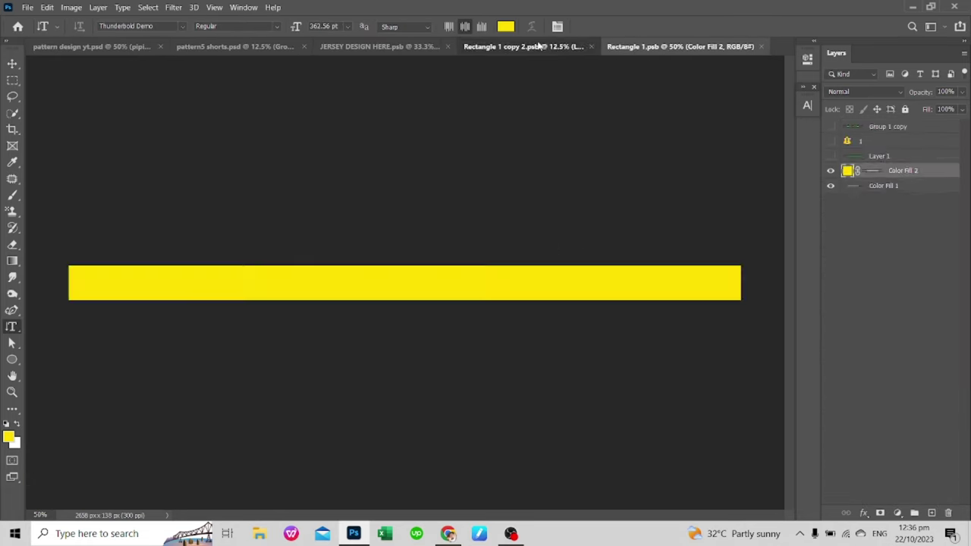
key("ctrl+w")
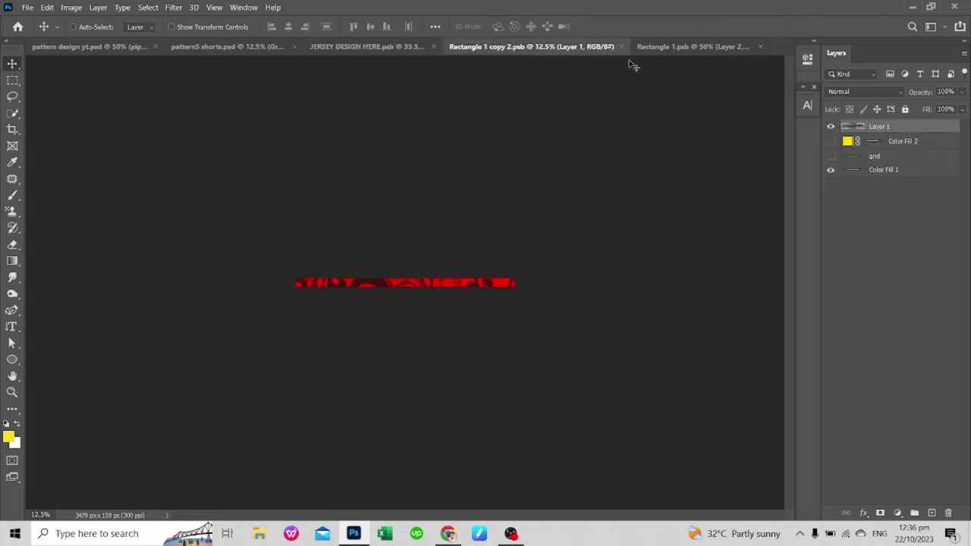
left_click(121, 47)
left_click(858, 262)
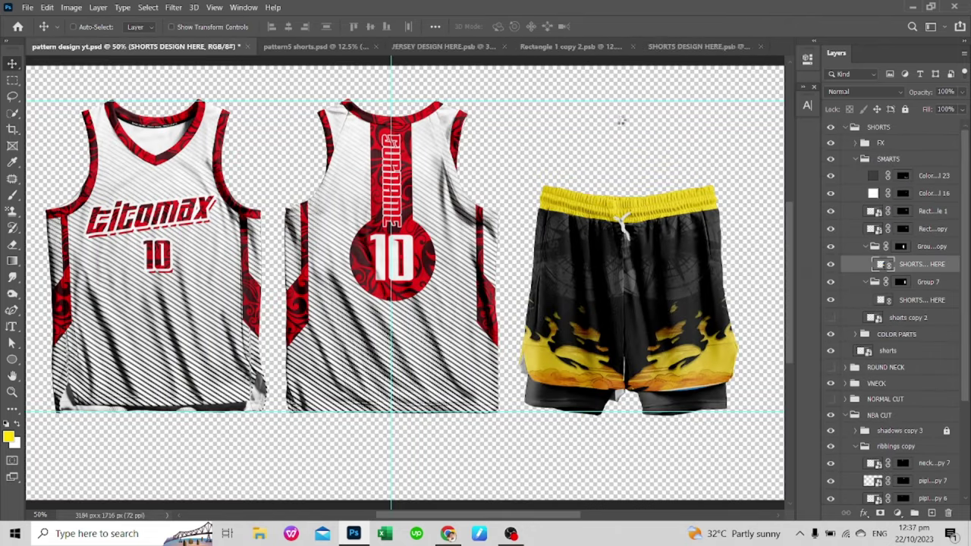
Step: Drag the 01 pattern layer into the SHORTS DESIGN HERE smart object
left_click(683, 46)
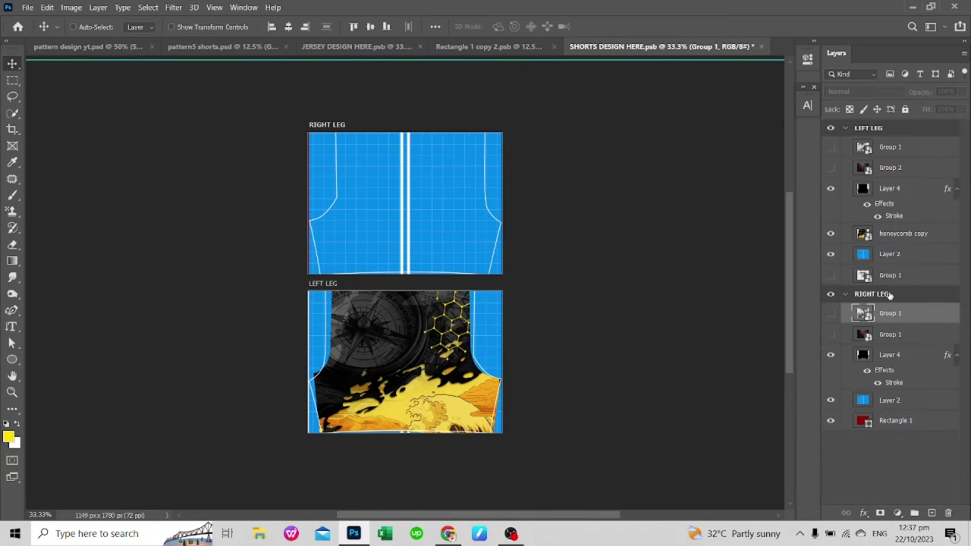
key("ctrl+z")
key("ctrl+shift+Tab")
key("ctrl+shift+Tab")
key("ctrl+shift+Tab")
right_click(884, 140)
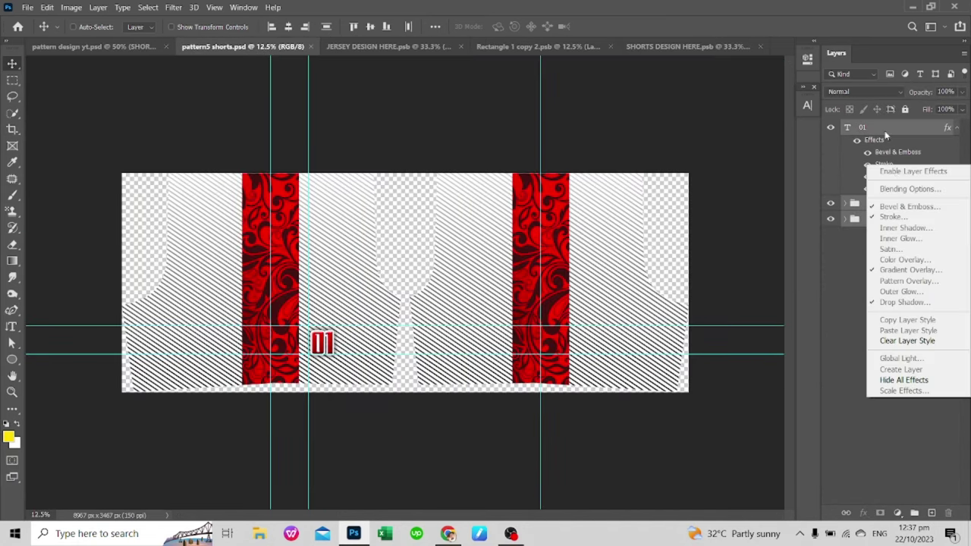
left_click_drag(885, 130, 575, 102)
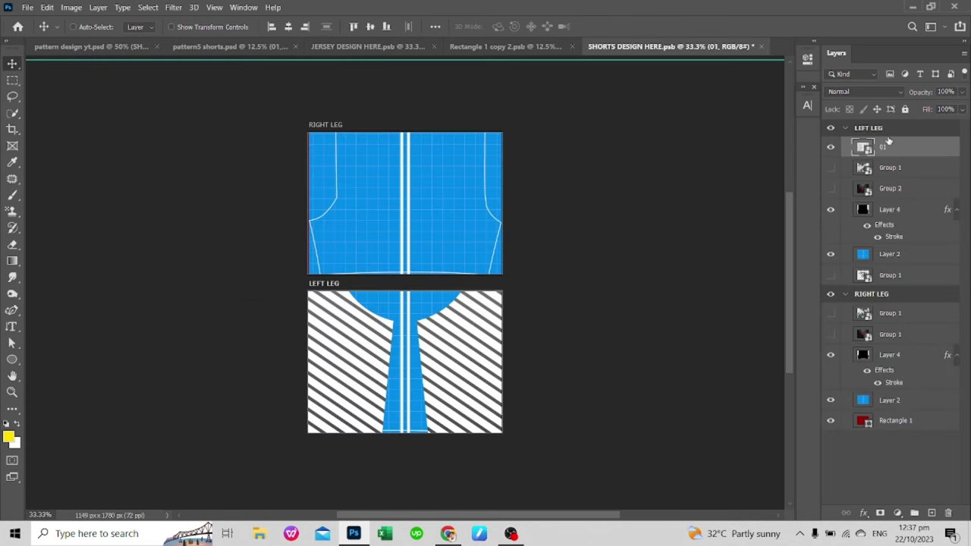
Step: Free Transform the 01 pattern to cover the left shorts leg
key("ctrl+t")
left_click_drag(430, 244, 542, 200)
key("ctrl+plus")
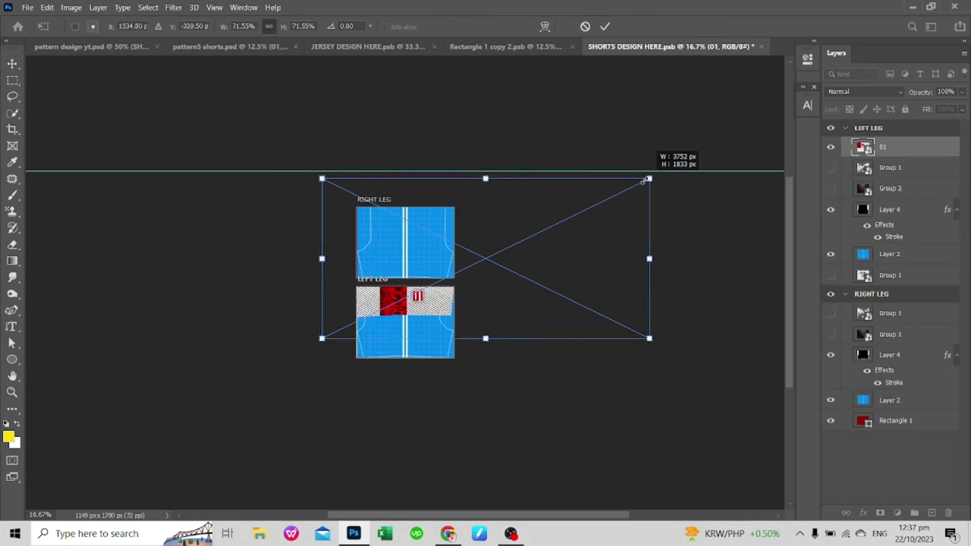
mouse_move(552, 288)
left_mouse_down()
mouse_move(543, 319)
mouse_move(474, 273)
mouse_move(587, 239)
left_mouse_up()
key("ctrl+plus")
key("ctrl+plus")
left_click_drag(962, 92, 953, 106)
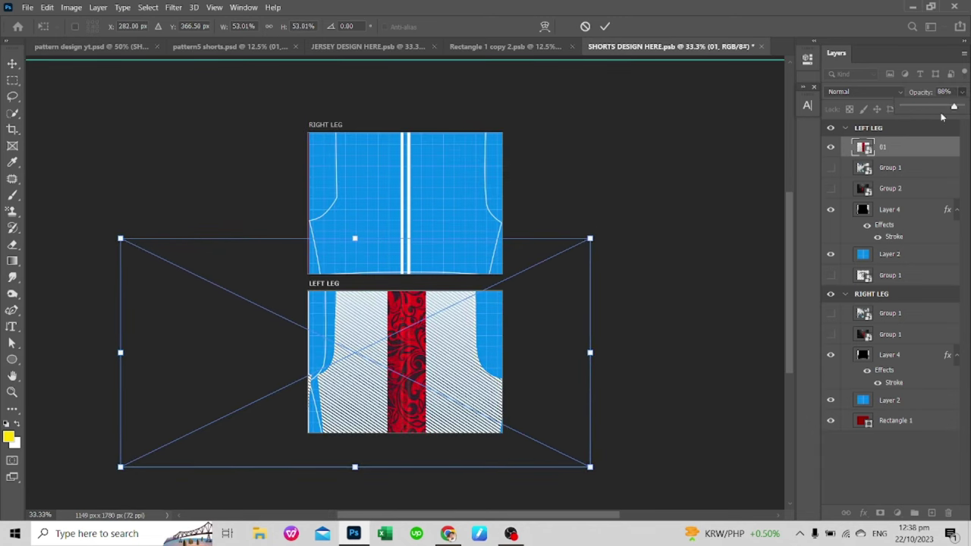
key("Return")
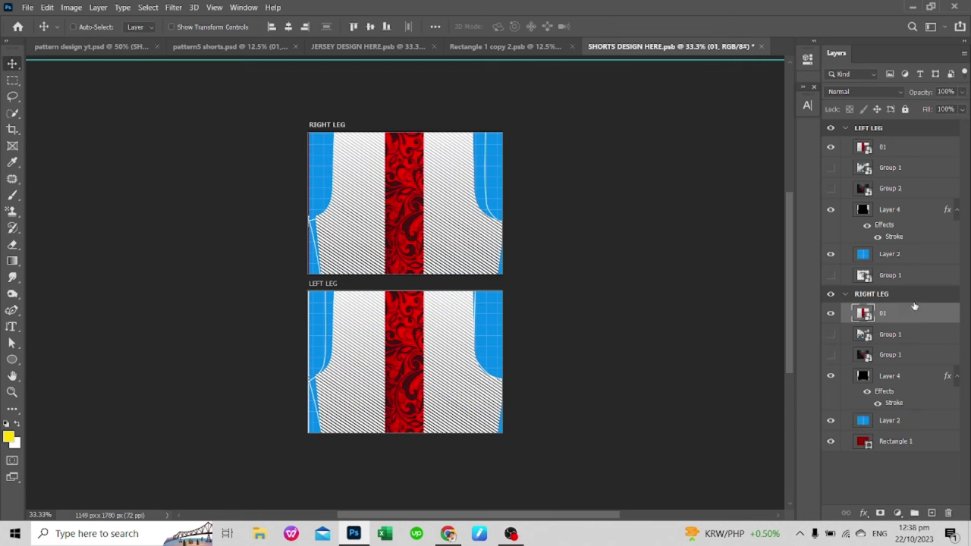
Step: Place a copy of 01 on the right leg at 82% opacity, nudged left to align
left_click_drag(405, 356, 548, 216)
key("8")
key("2")
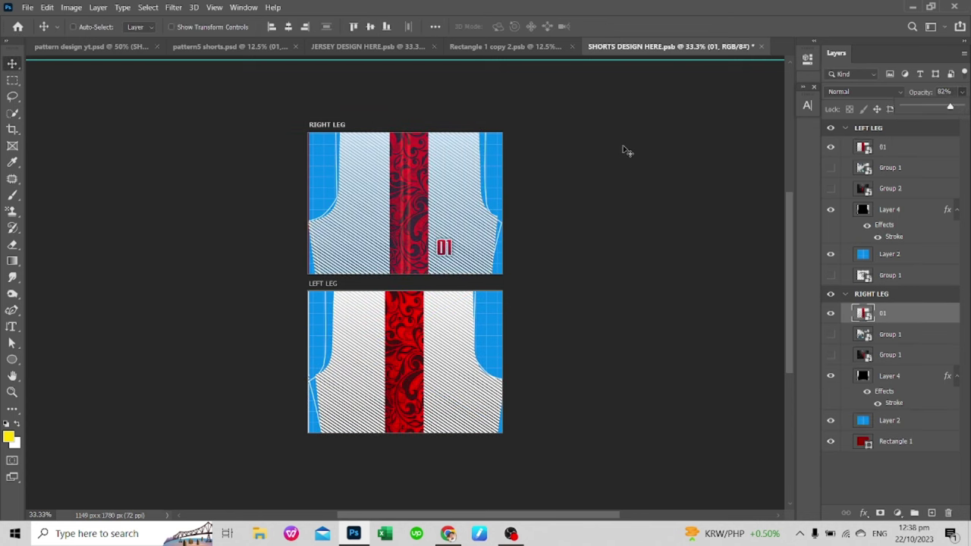
key("shift+Left")
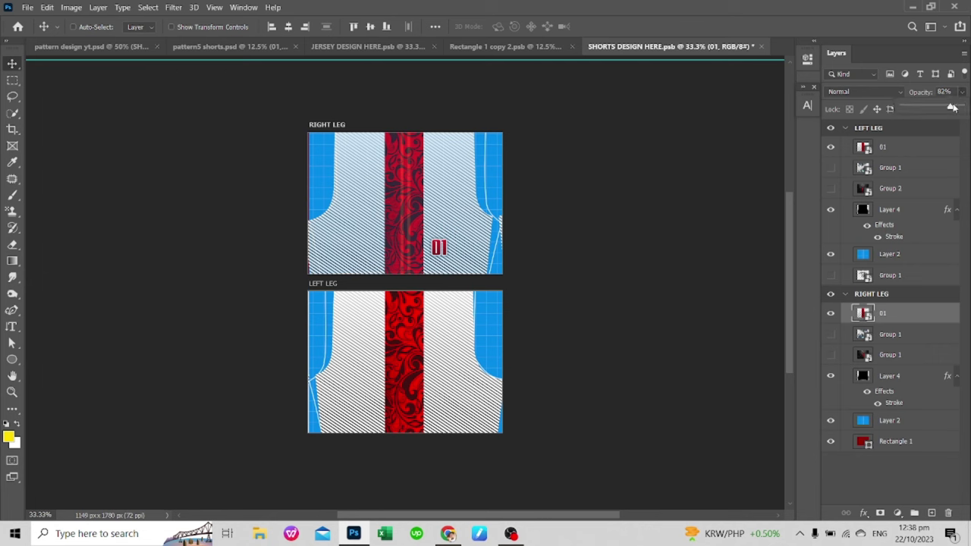
Step: Save the 01 smart object contents and the shorts design to update the legs
double_click(865, 313)
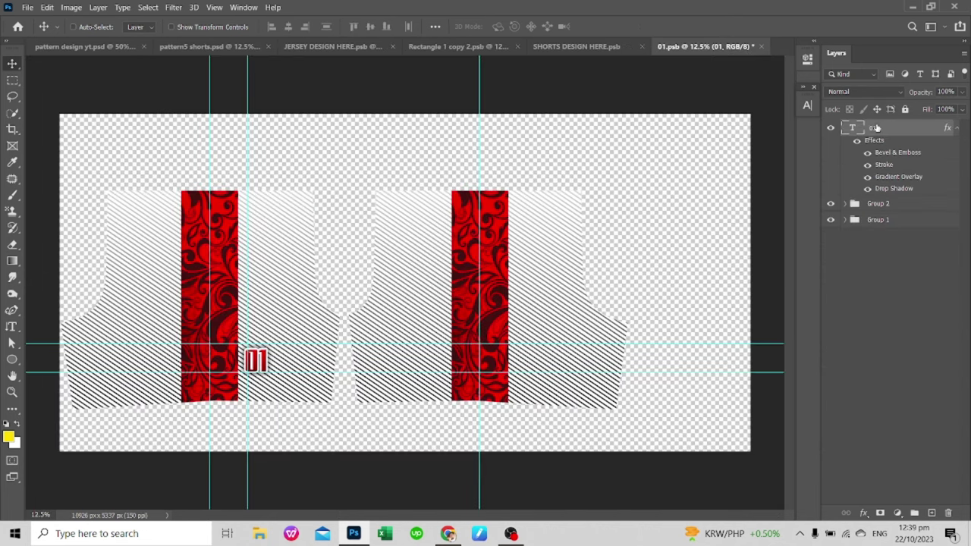
key("ctrl+s")
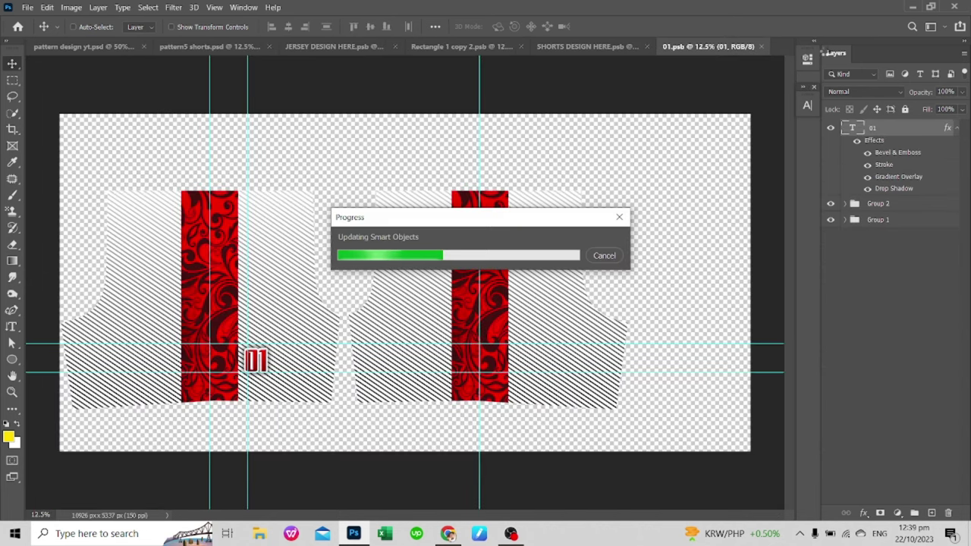
key("ctrl+w")
key("ctrl+s")
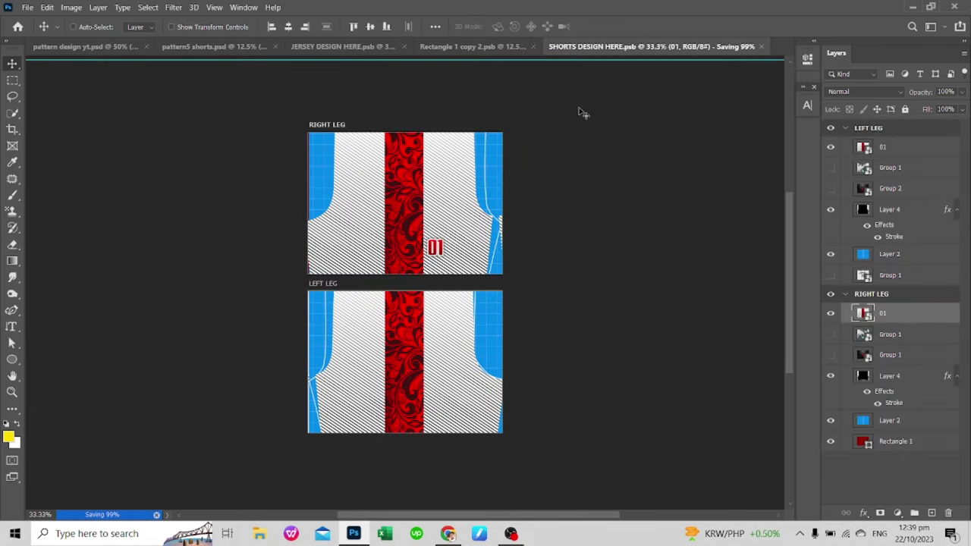
Step: Shrink the red swirl pattern onto the Rectangle 11 waistband strip and save it
left_click(129, 47)
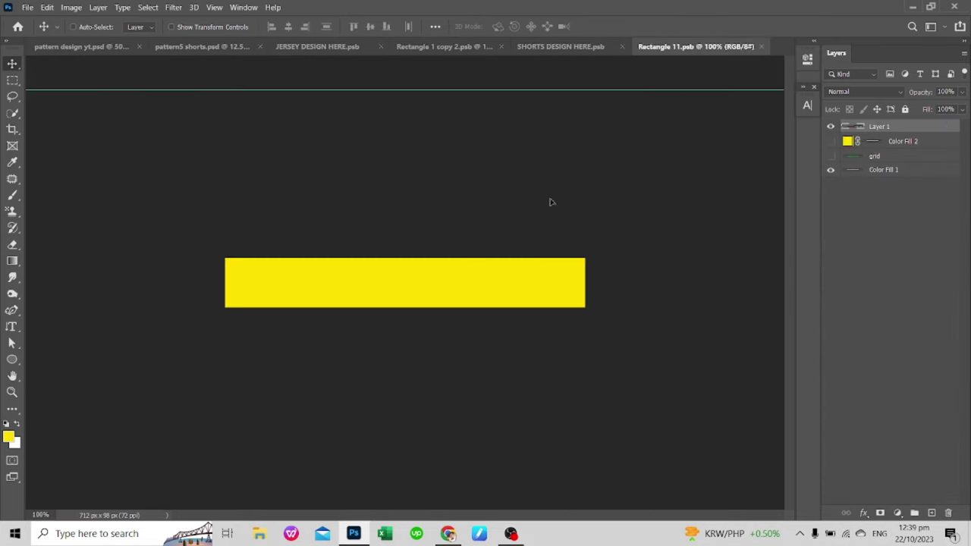
left_click_drag(585, 162, 534, 230)
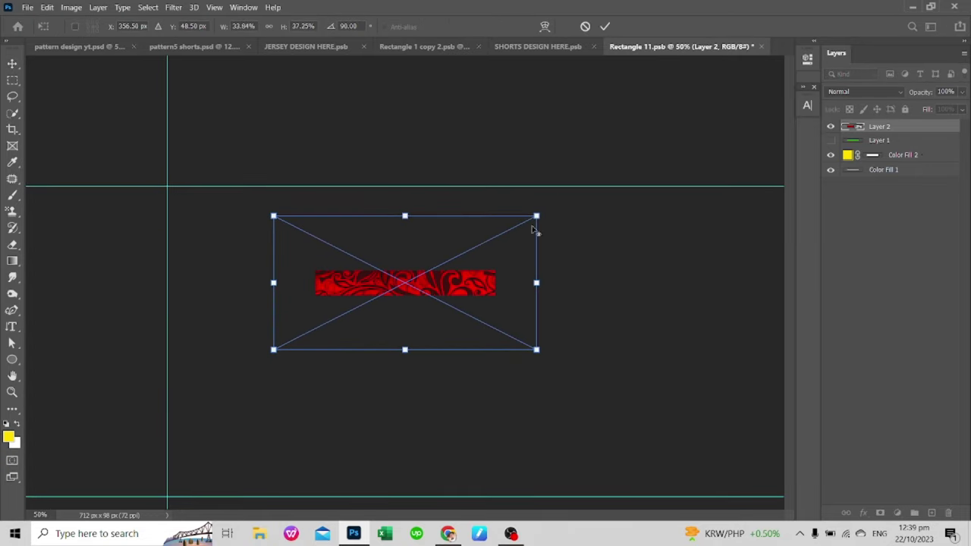
key("Return")
key("ctrl+s")
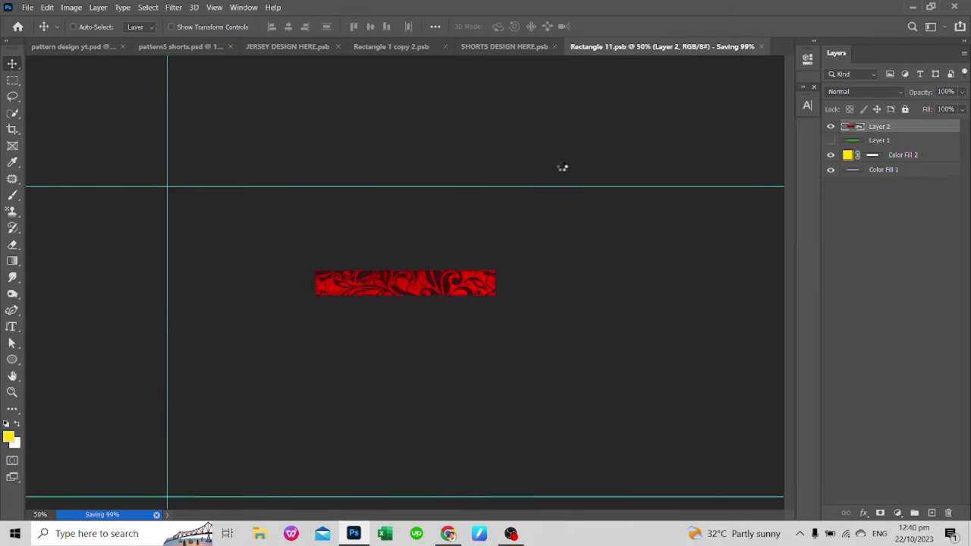
key("ctrl+Tab")
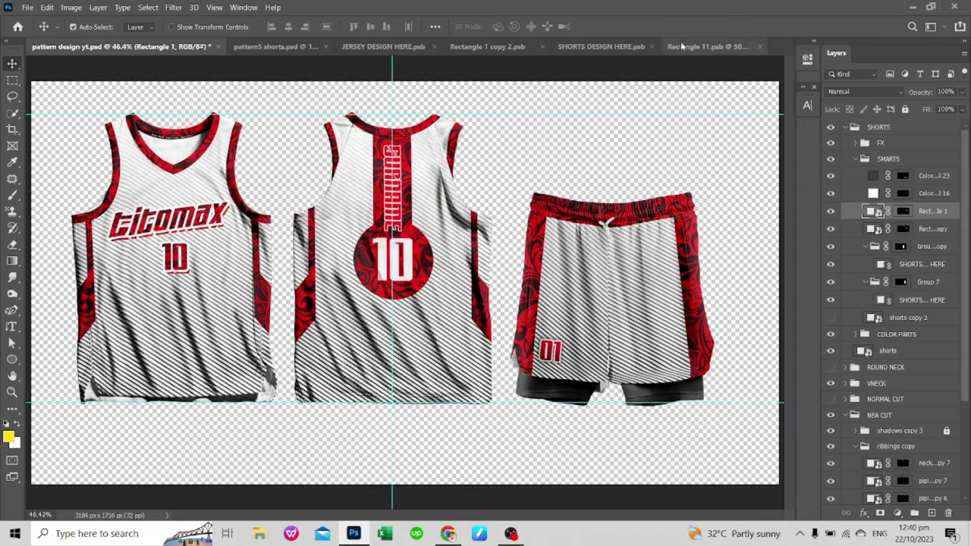
Step: Save the mockup as a PNG in the basketball pattern folder
key("ctrl+shift+s")
left_click(303, 199)
left_click(195, 72)
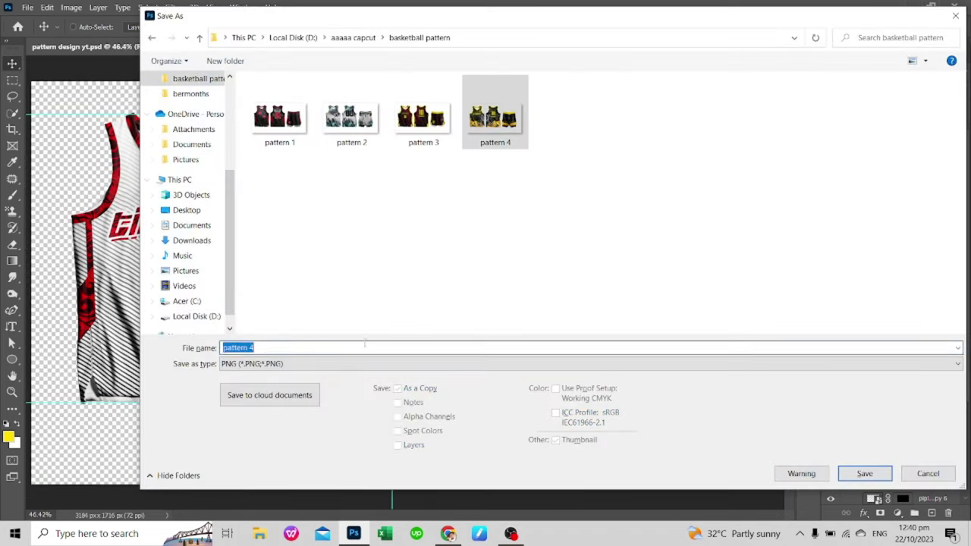
left_click(863, 472)
key("ctrl+shift+Tab")
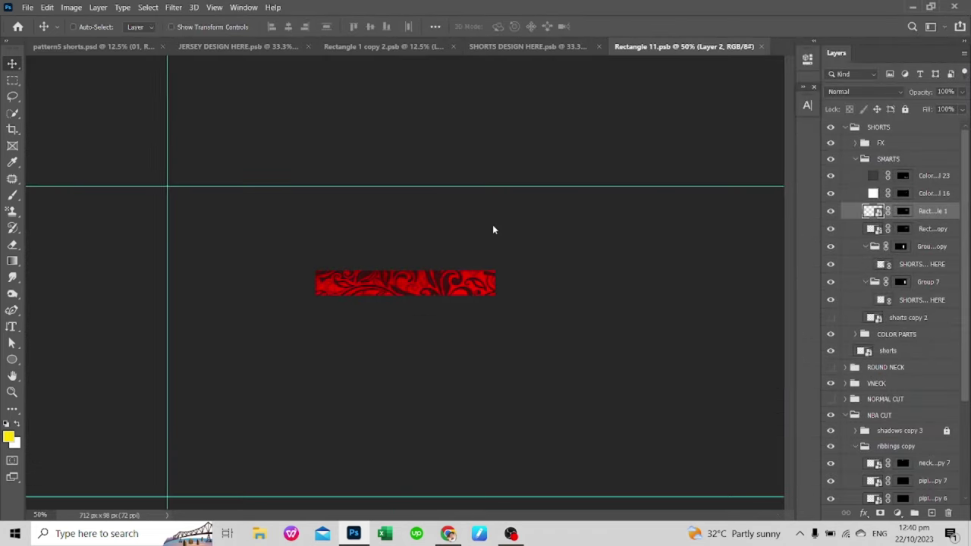